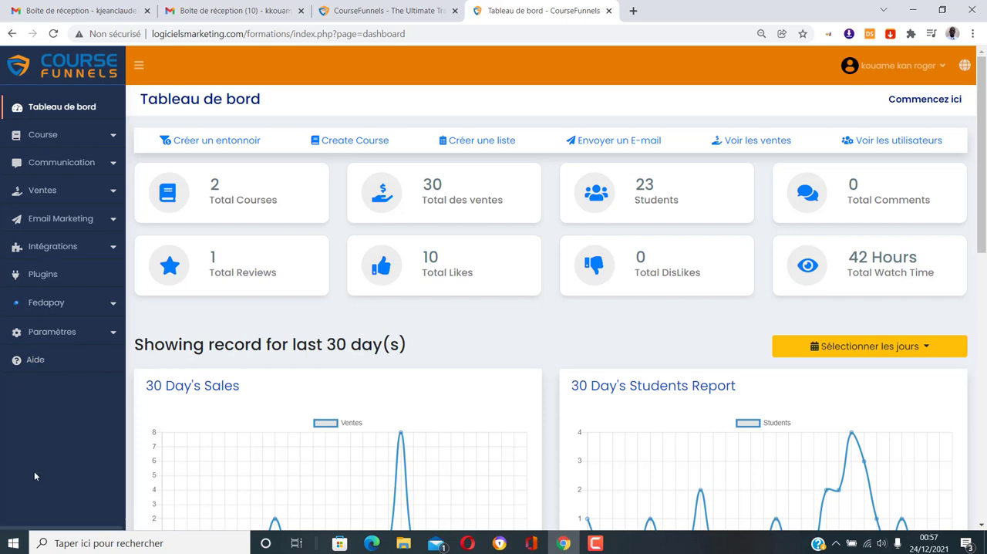
# Open the settings of the course "Comment acheter en Chine et Turquie pour revendre en Afrique" from the course content list
pyautogui.click(110, 137)
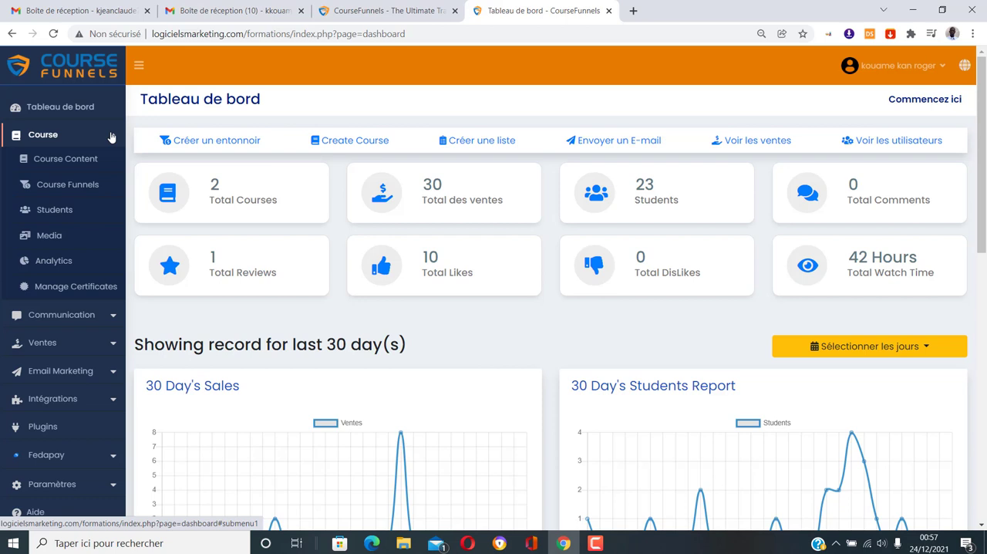
pyautogui.click(69, 161)
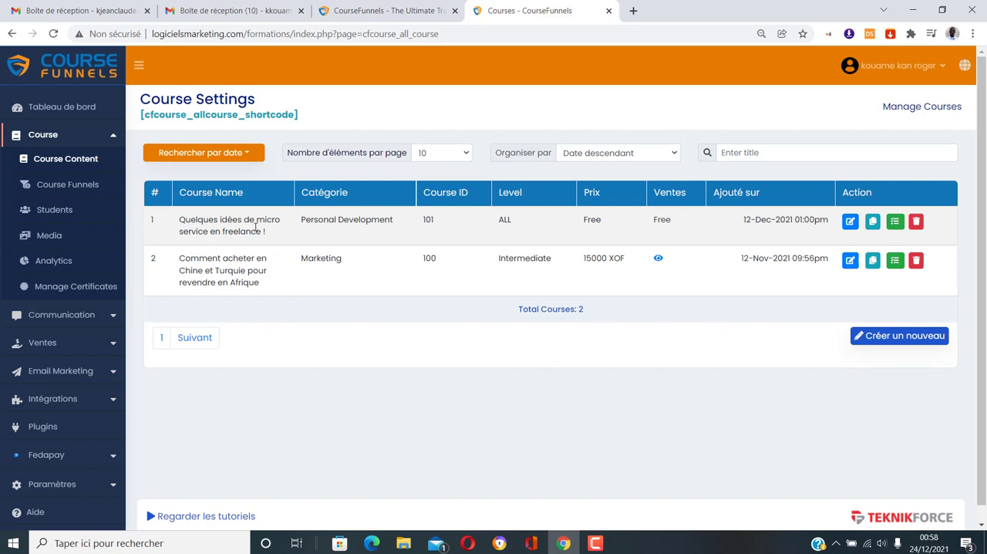
pyautogui.doubleClick(661, 220)
pyautogui.click(672, 227)
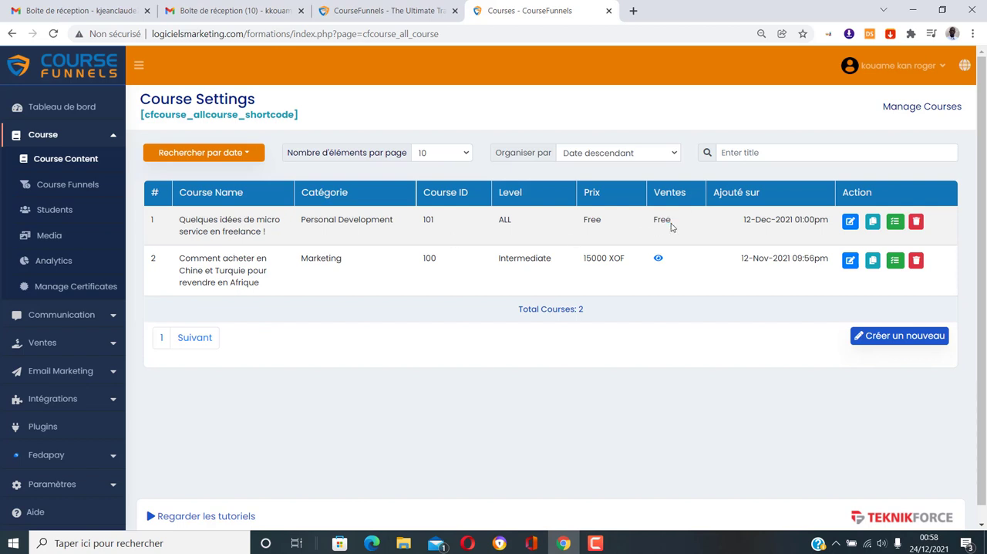
pyautogui.doubleClick(588, 221)
pyautogui.click(423, 243)
pyautogui.click(852, 262)
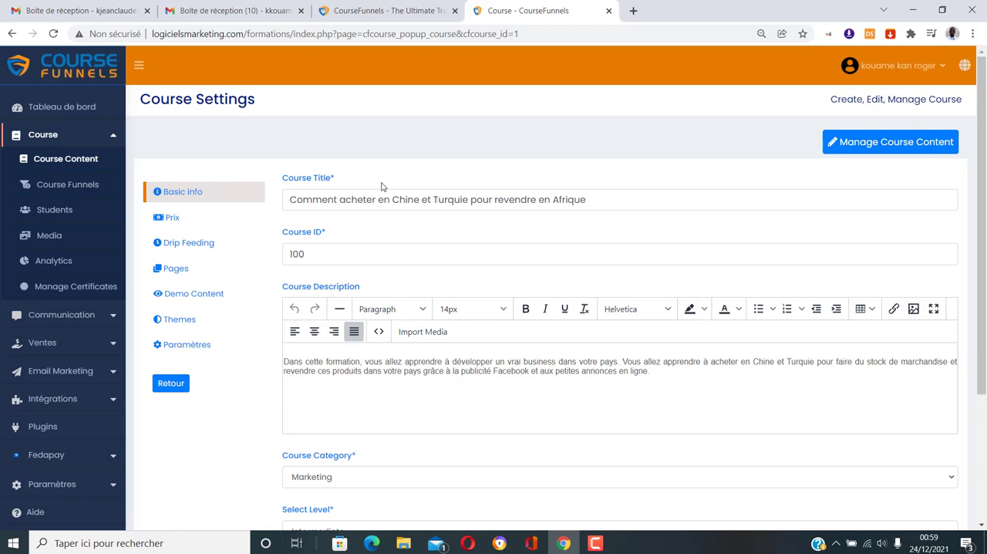
# Examine the course's basic info, including its ID, description, category, level and certificate download option
pyautogui.scroll(-1, 381, 186)
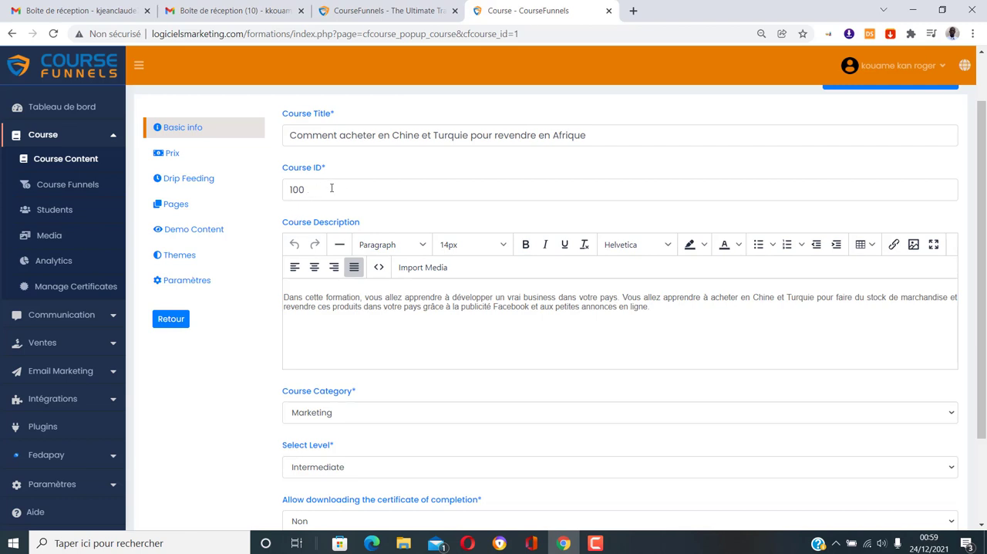
pyautogui.scroll(-1, 281, 331)
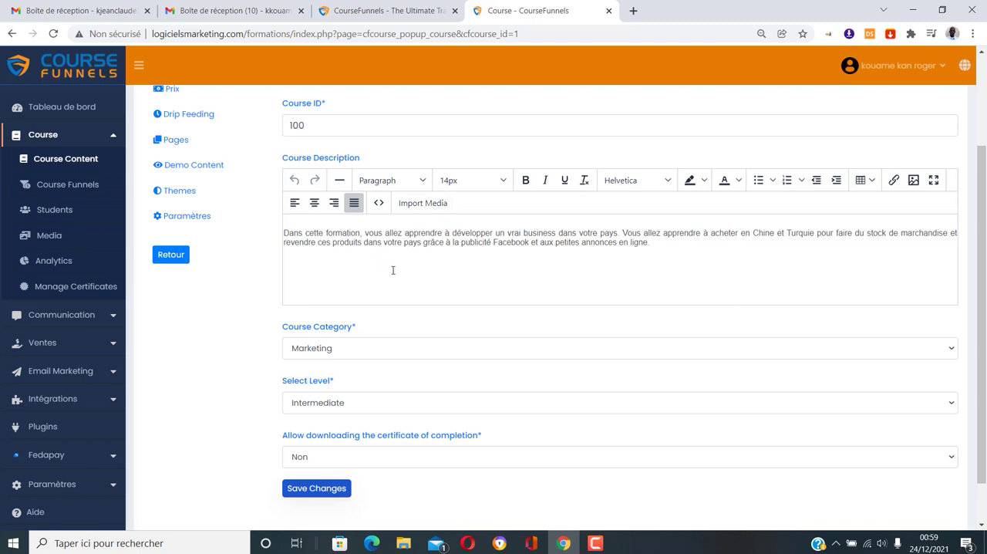
pyautogui.scroll(1, 395, 271)
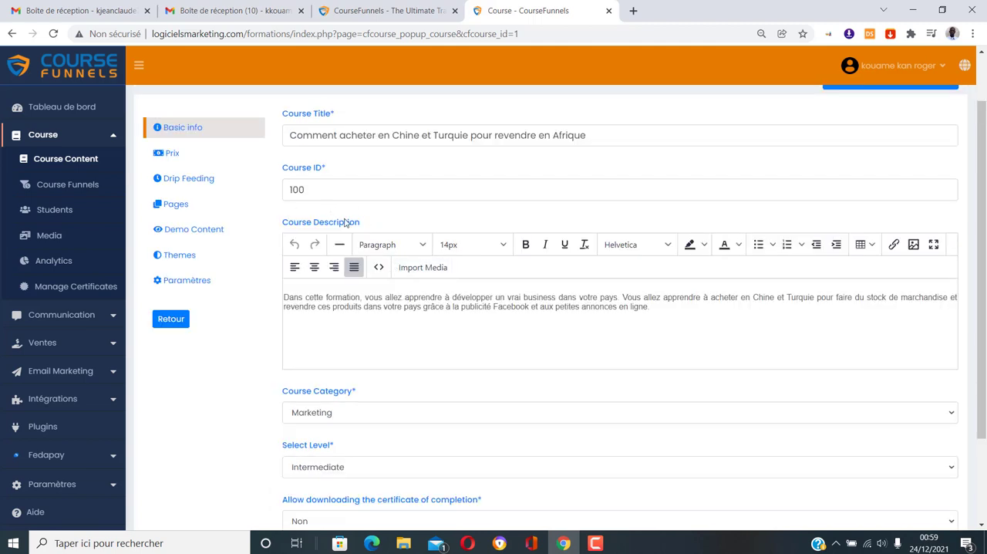
pyautogui.scroll(-2, 362, 307)
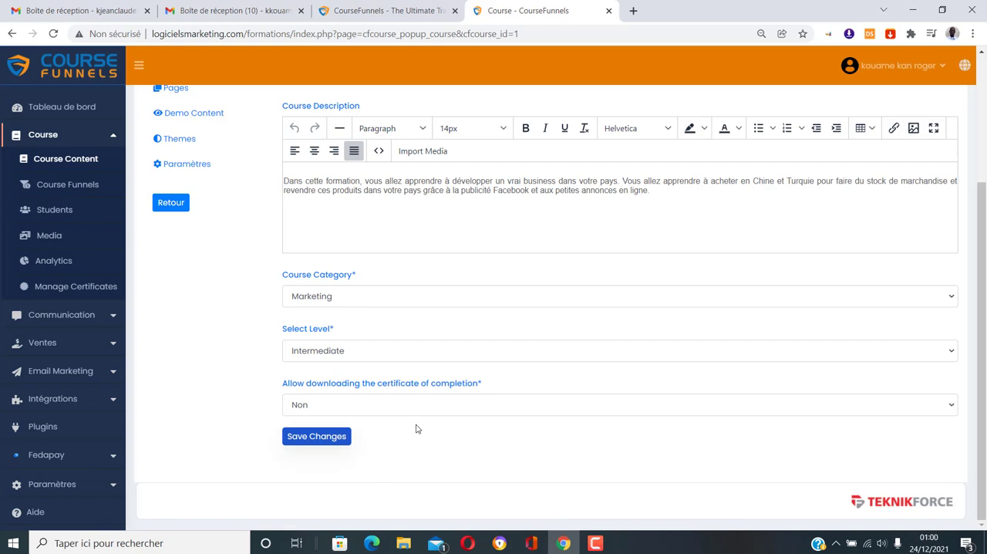
# Examine the course's price settings and choose Paid as the course type
pyautogui.scroll(3, 417, 430)
pyautogui.click(172, 219)
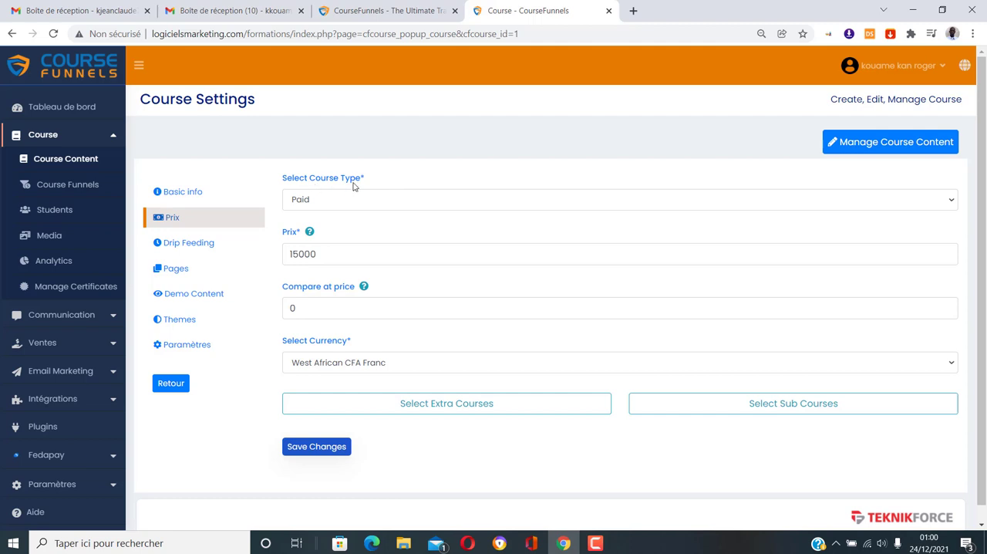
pyautogui.click(398, 206)
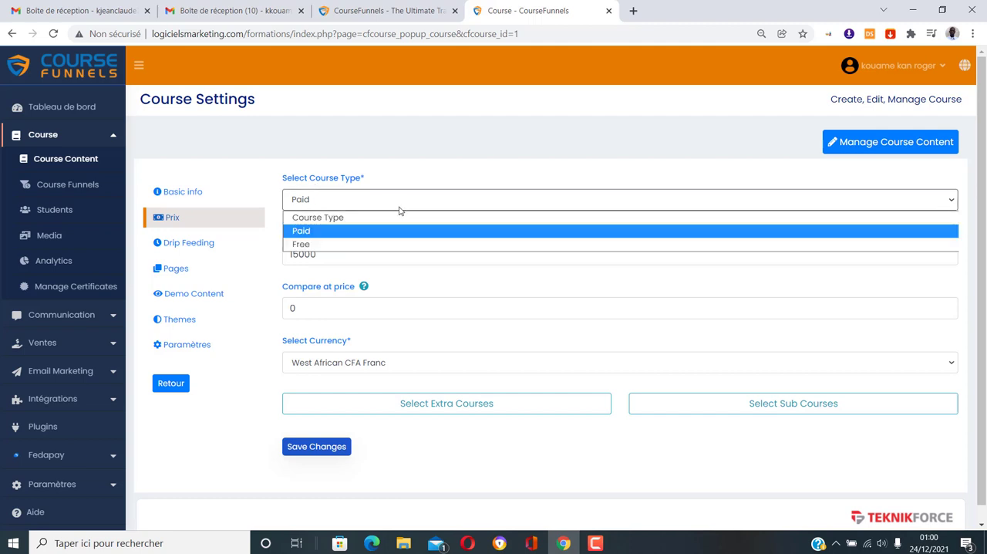
pyautogui.click(357, 231)
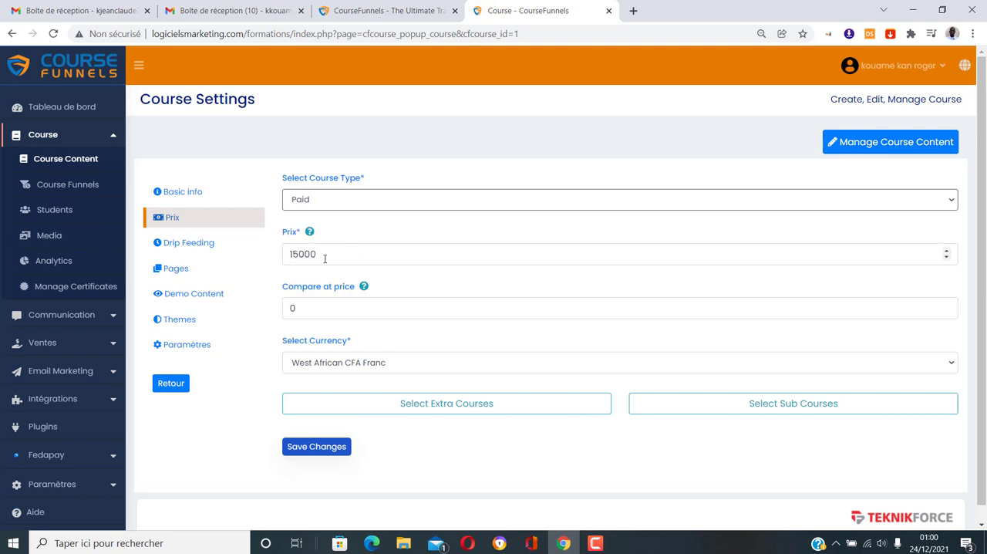
pyautogui.scroll(-1, 377, 262)
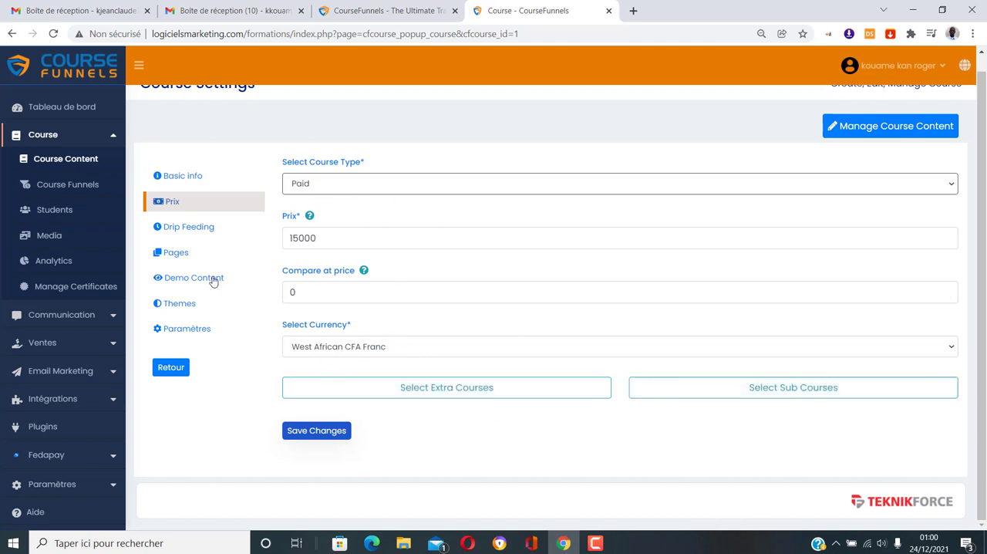
# Look through the course's drip feeding, page URL and demo content settings
pyautogui.click(189, 231)
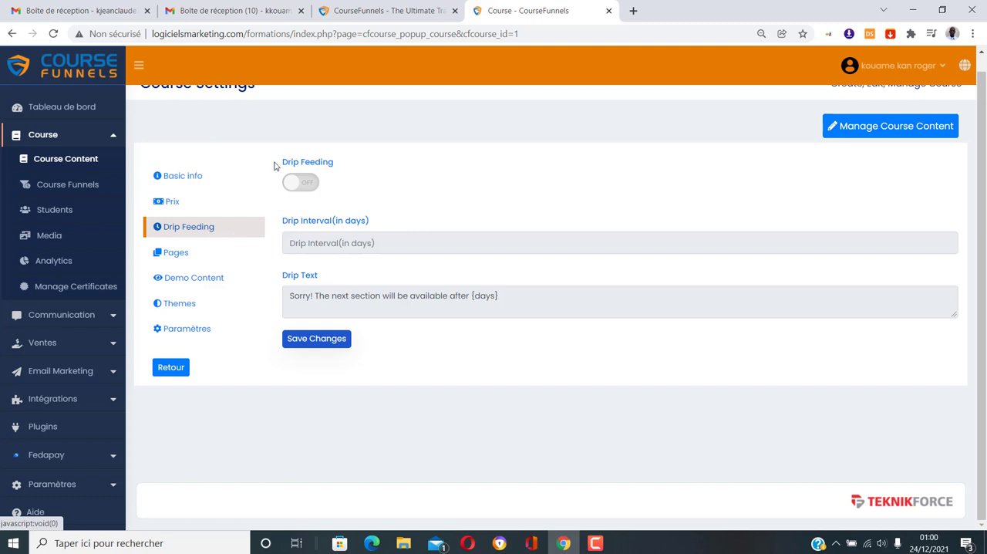
pyautogui.click(191, 253)
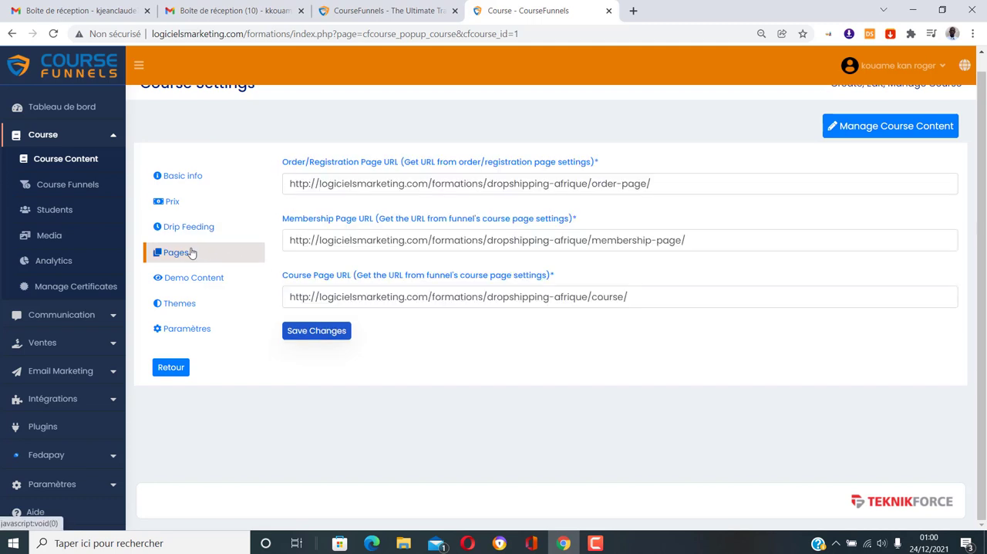
pyautogui.click(206, 284)
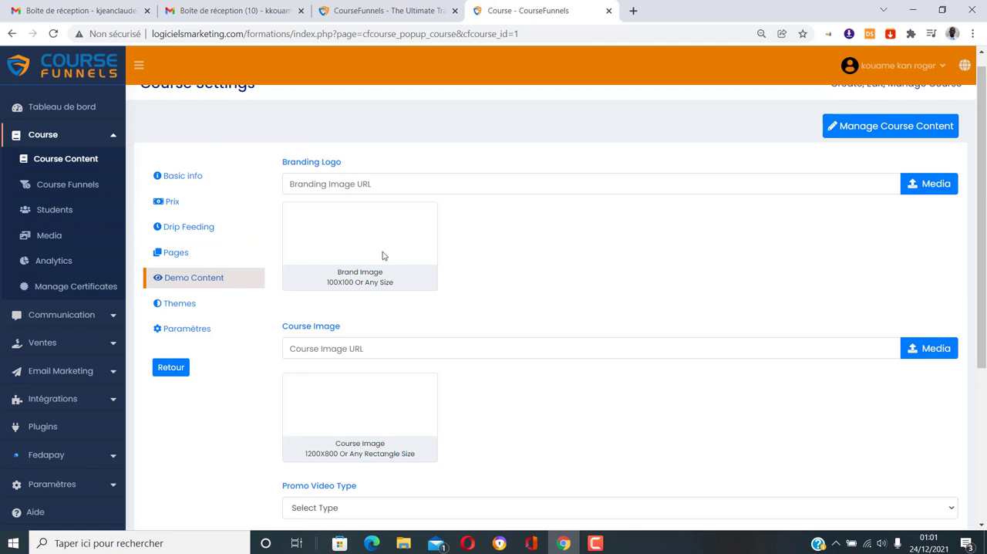
pyautogui.scroll(-1, 386, 266)
pyautogui.scroll(-3, 328, 363)
pyautogui.scroll(2, 335, 378)
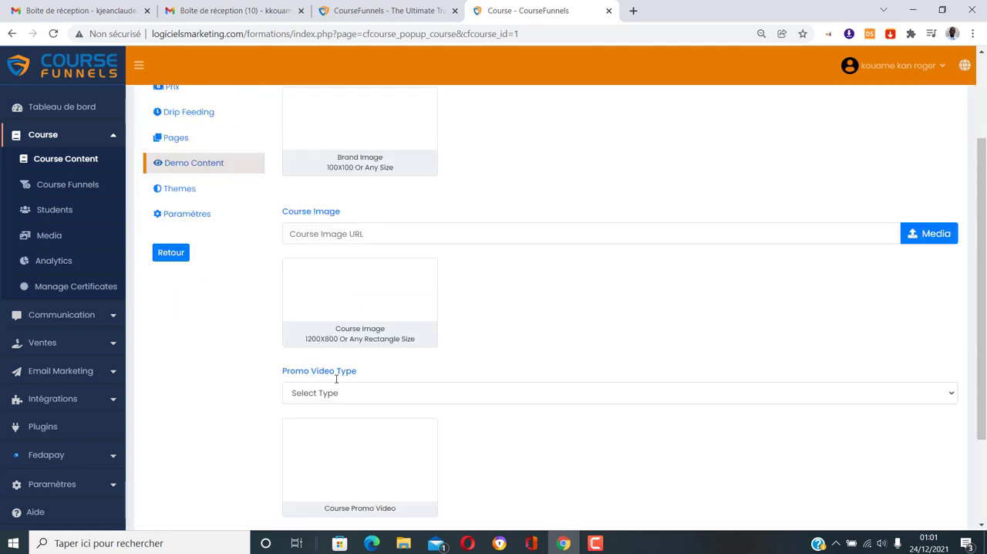
# Open the course content manager and expand the Introduction section with its lecture "Présentation de la méthode"
pyautogui.scroll(2, 336, 378)
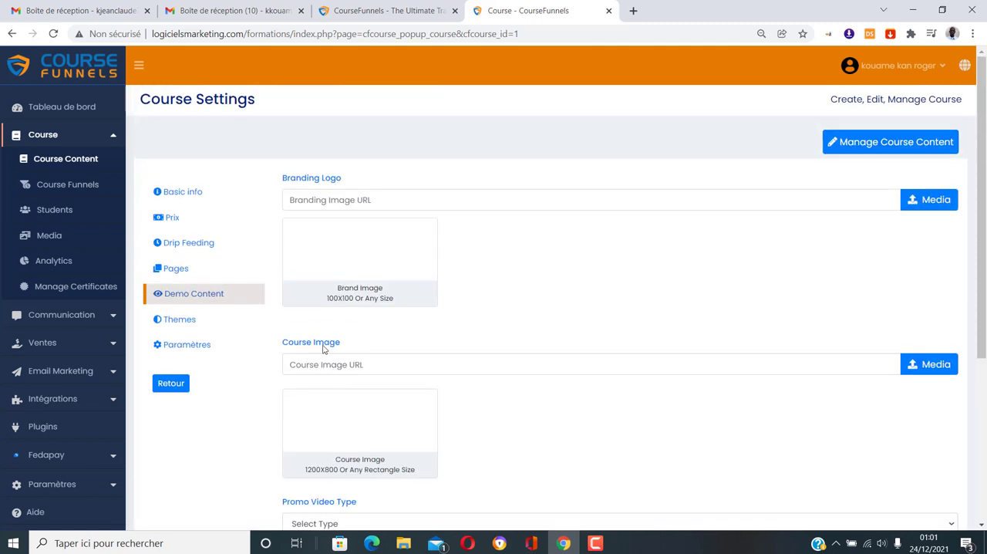
pyautogui.click(887, 149)
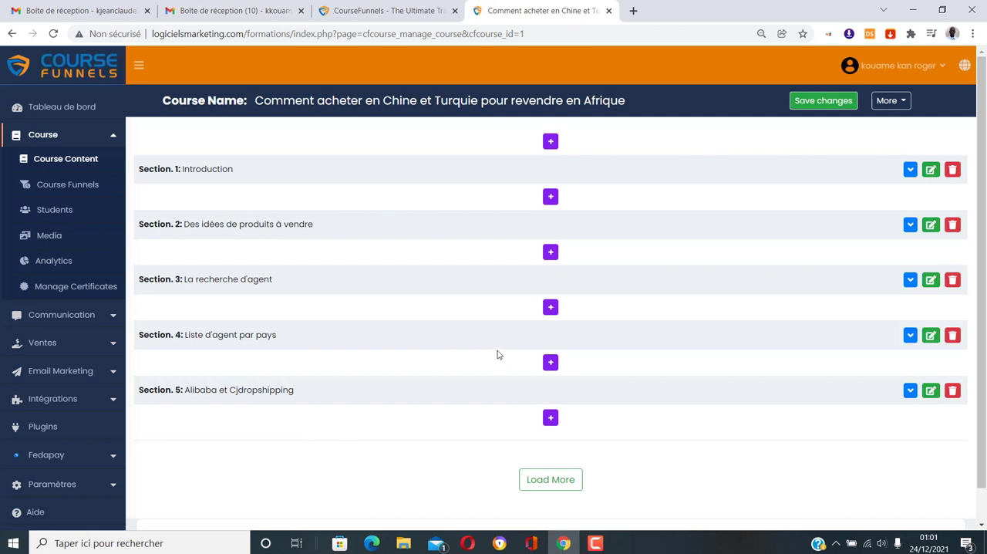
pyautogui.click(911, 169)
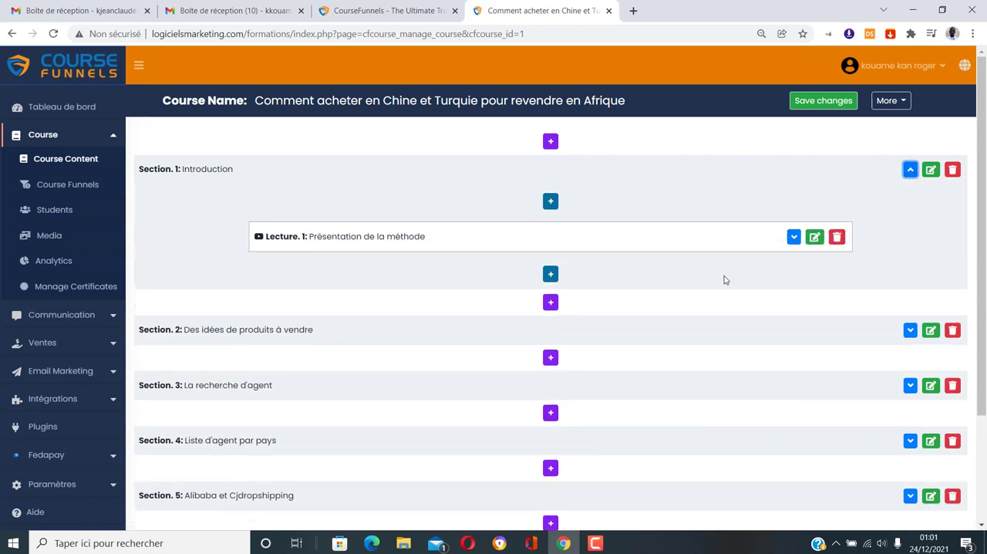
pyautogui.click(794, 237)
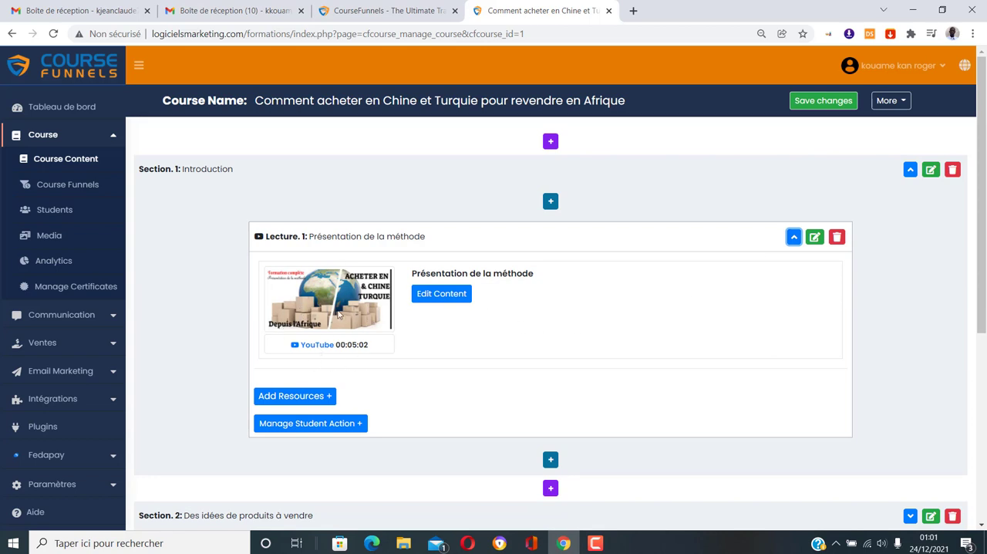
# Expand section 2, "Des idées de produits à vendre", and view the details of its lecture
pyautogui.scroll(-4, 758, 307)
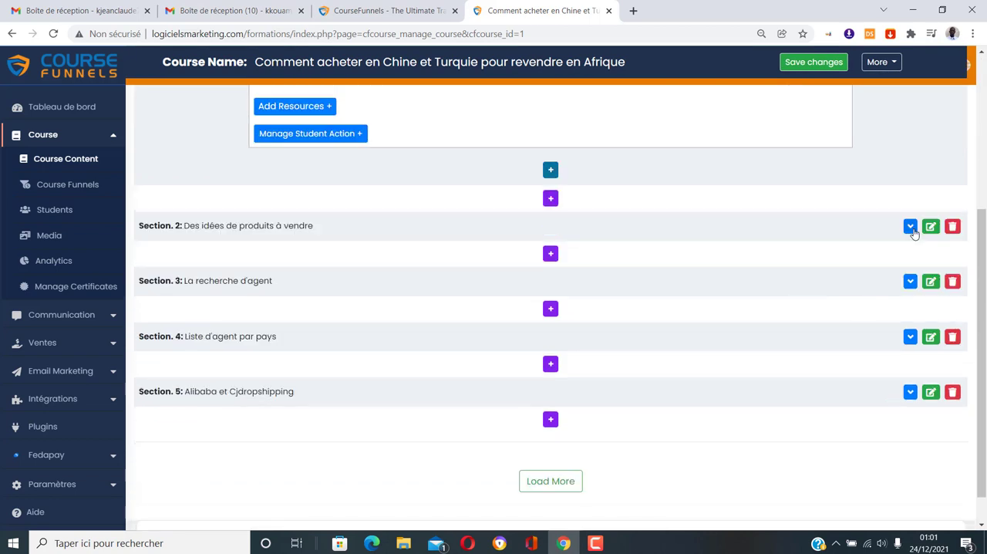
pyautogui.click(911, 229)
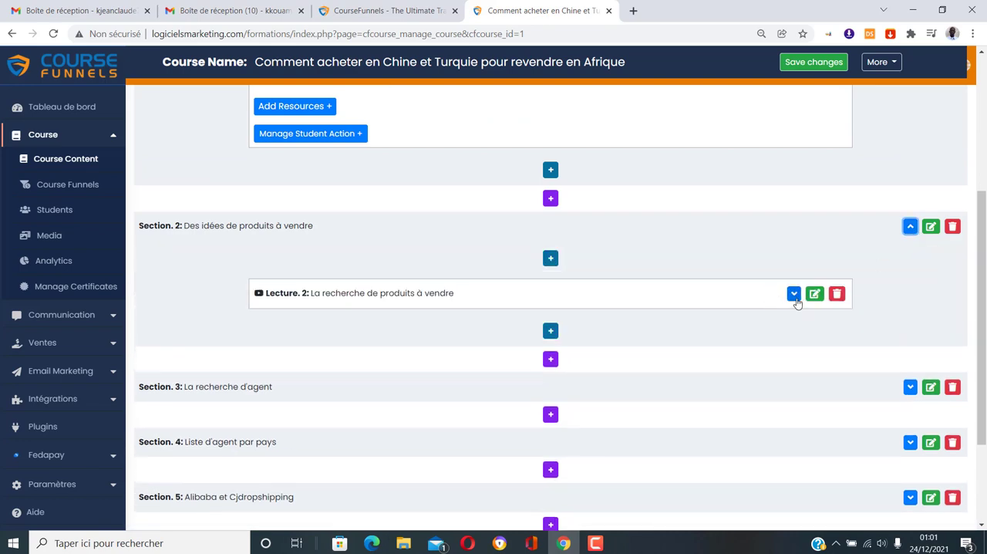
pyautogui.click(794, 294)
pyautogui.scroll(-1, 556, 346)
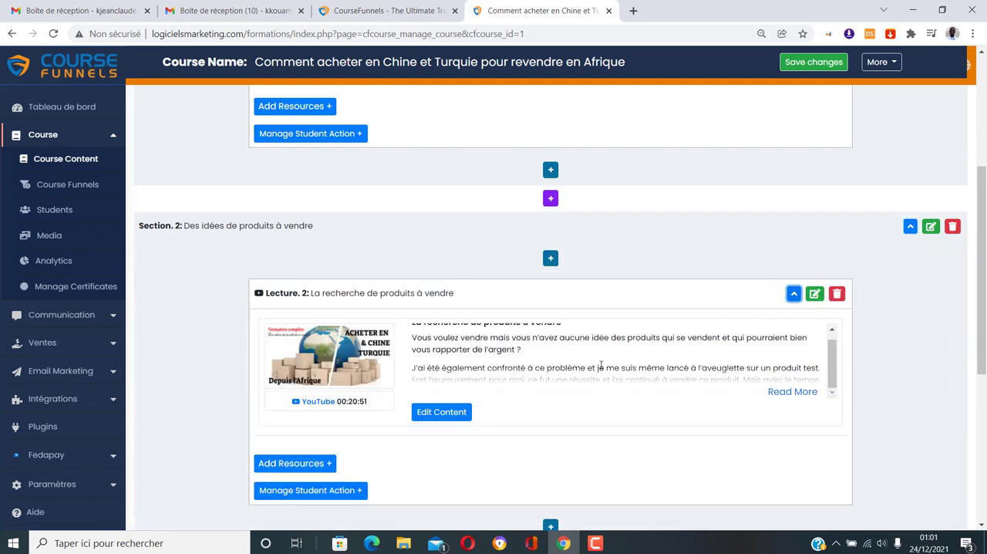
# Expand section 5, "Alibaba et Cjdropshipping", and view the details of its lecture
pyautogui.scroll(-5, 601, 366)
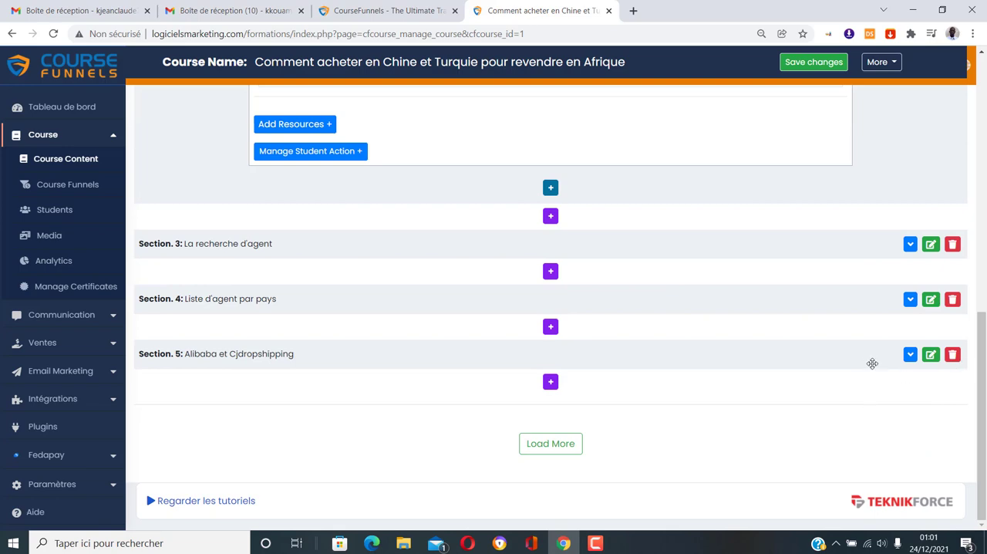
pyautogui.click(910, 355)
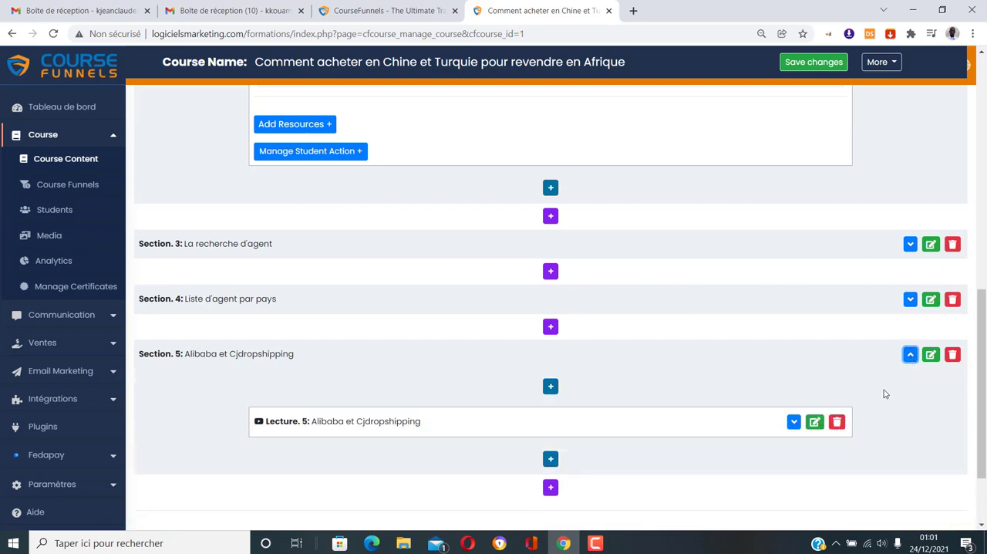
pyautogui.click(793, 420)
pyautogui.scroll(-4, 811, 368)
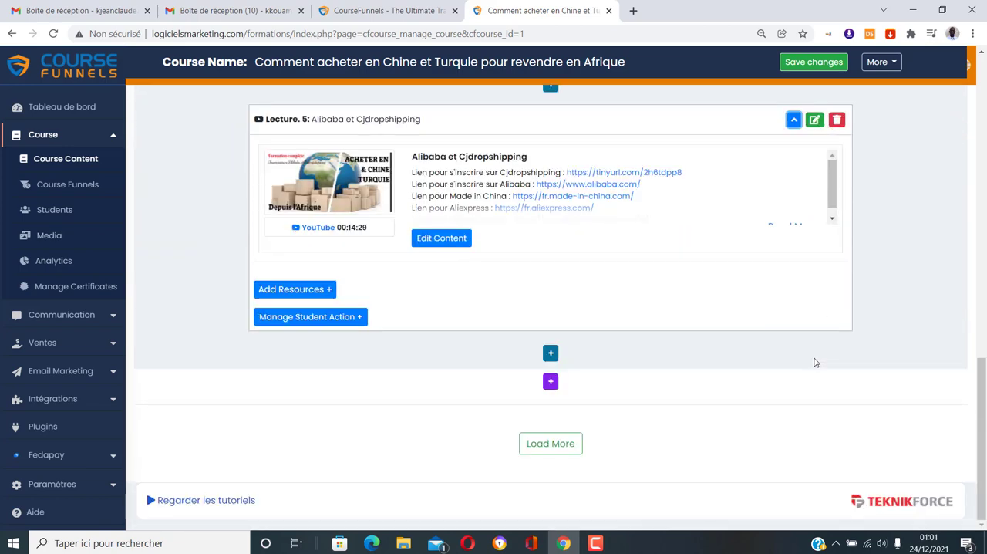
pyautogui.scroll(15, 727, 364)
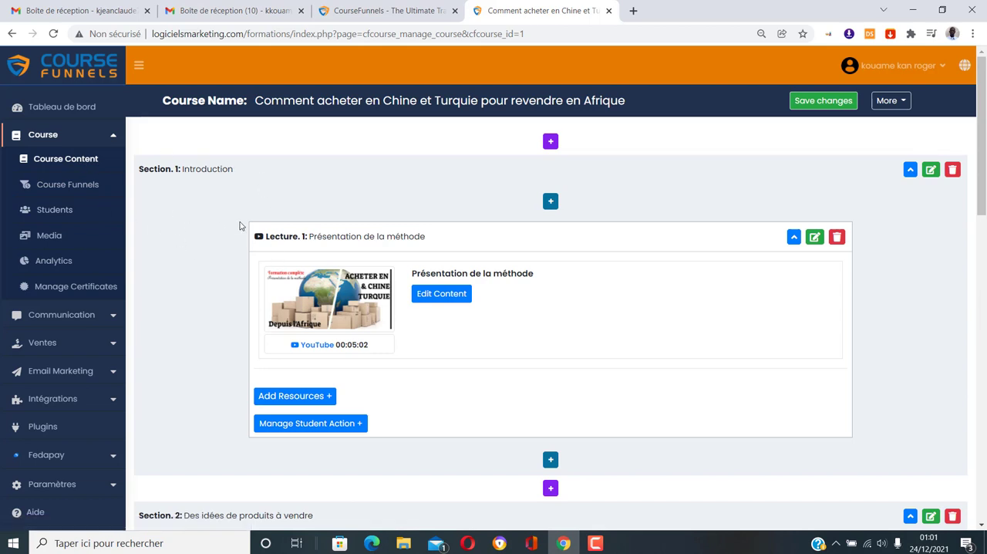
# Open the Dropshipping Afrique course funnel for editing and display its landing page template
pyautogui.click(64, 186)
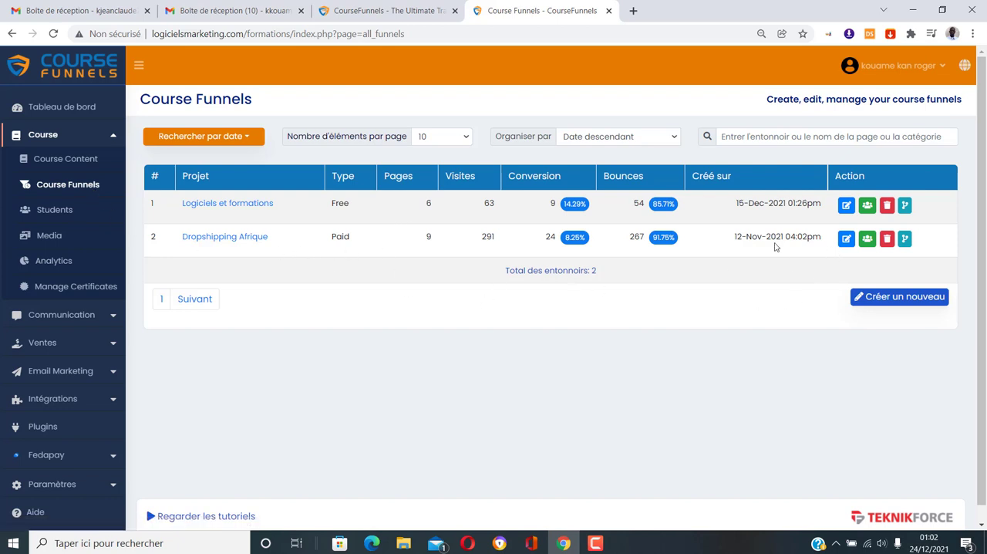
pyautogui.click(846, 240)
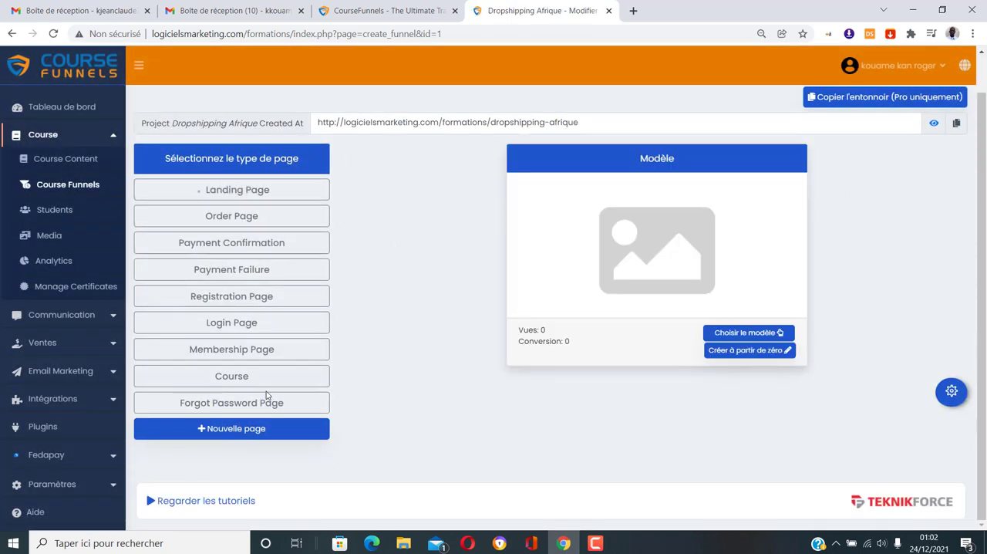
pyautogui.click(322, 191)
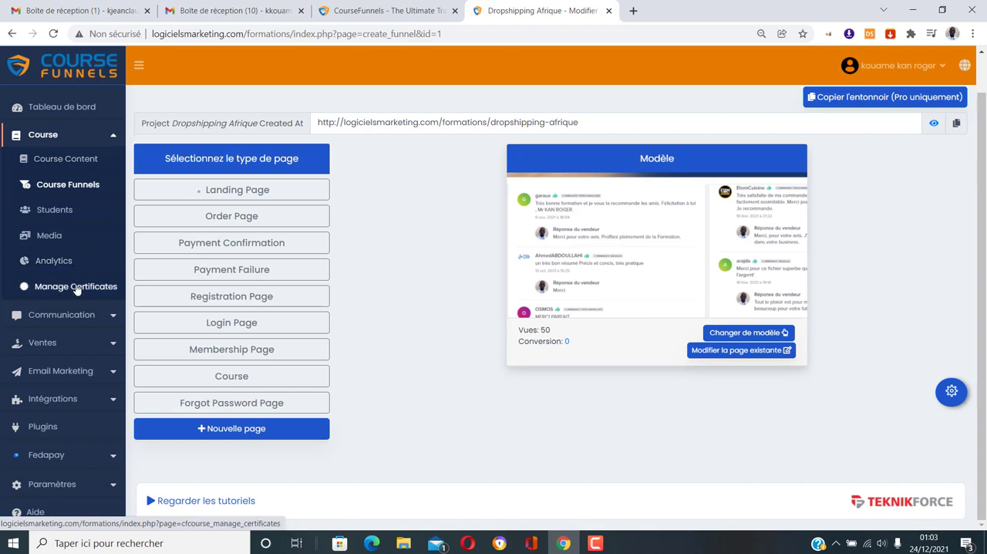
# Open the student reviews in the communication section and examine the review's rating and summary
pyautogui.click(113, 136)
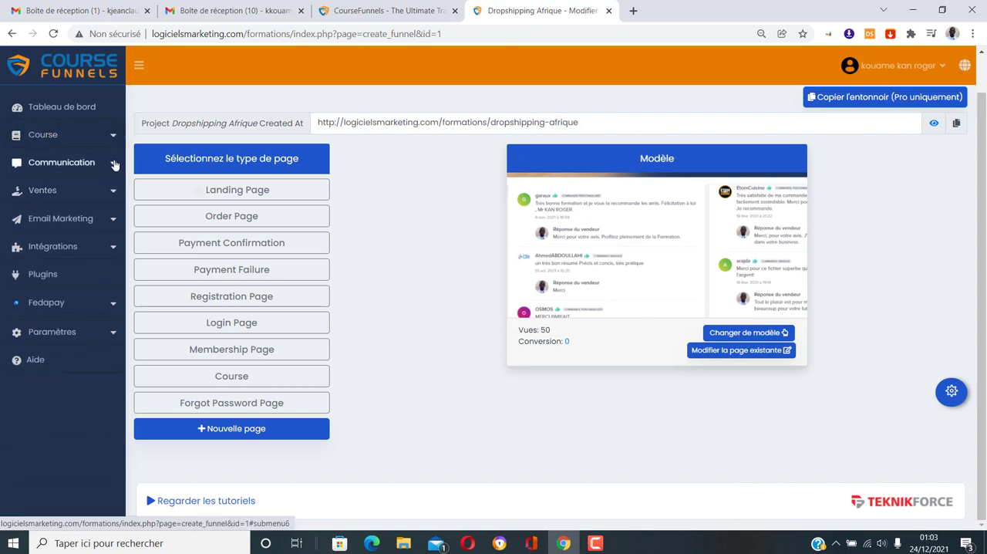
pyautogui.click(68, 165)
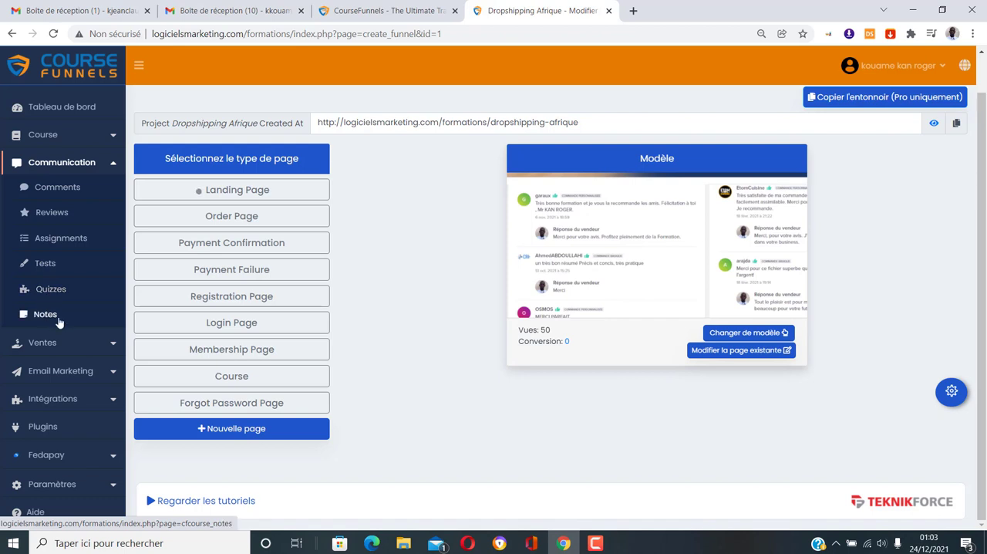
pyautogui.click(48, 218)
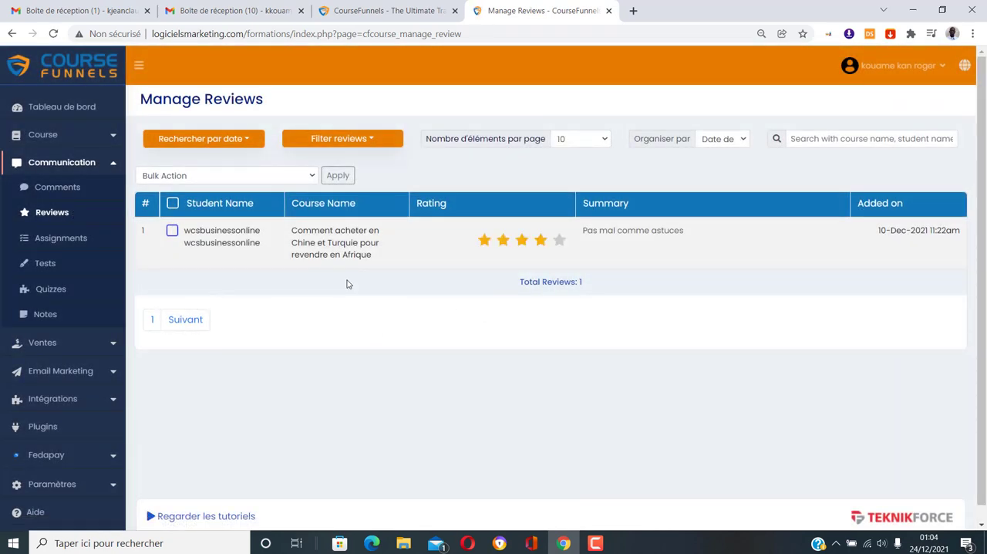
pyautogui.moveTo(542, 261)
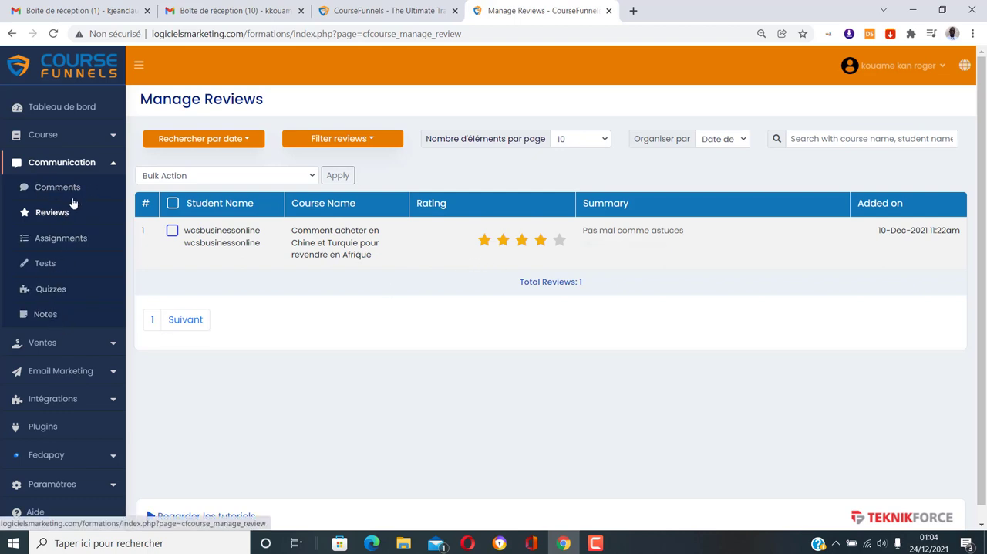
pyautogui.click(113, 163)
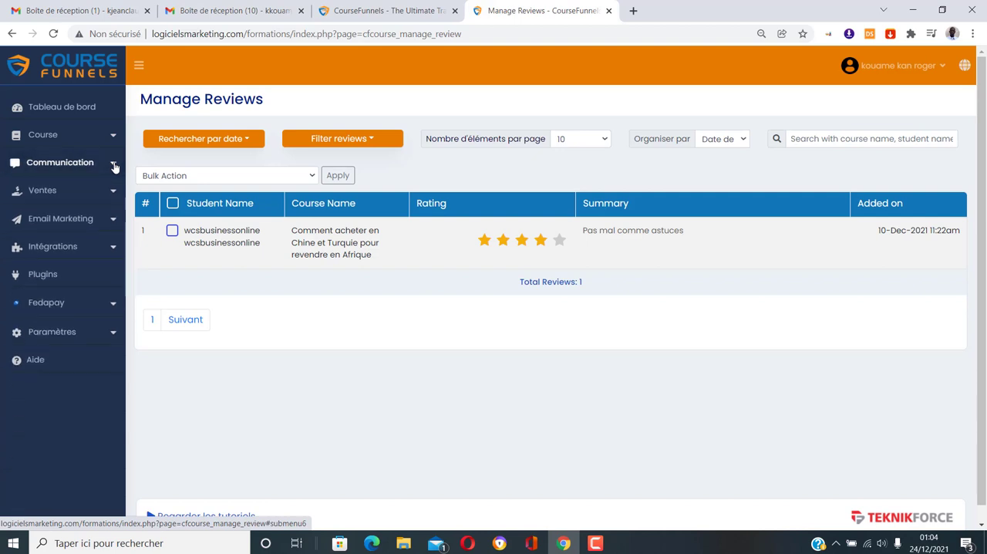
pyautogui.click(114, 191)
pyautogui.click(112, 192)
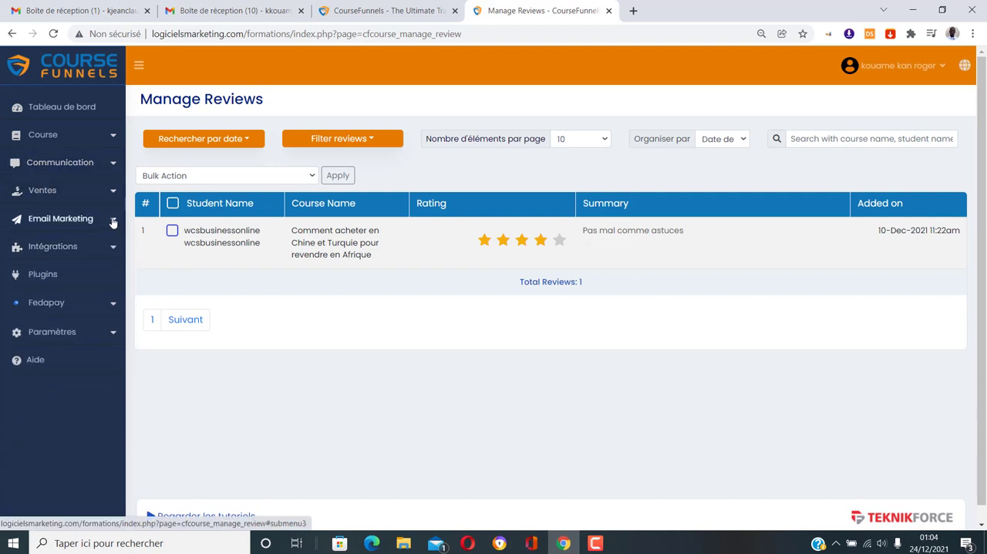
# Expand the Email Marketing section, examine its lists, sequences, mail history and SMTP options, and collapse it again
pyautogui.click(112, 222)
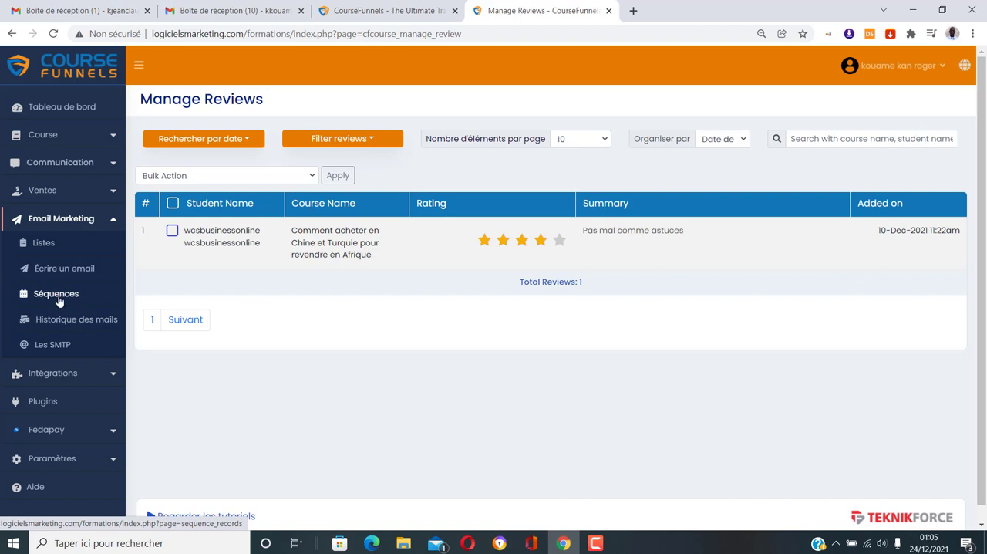
pyautogui.scroll(-1, 97, 377)
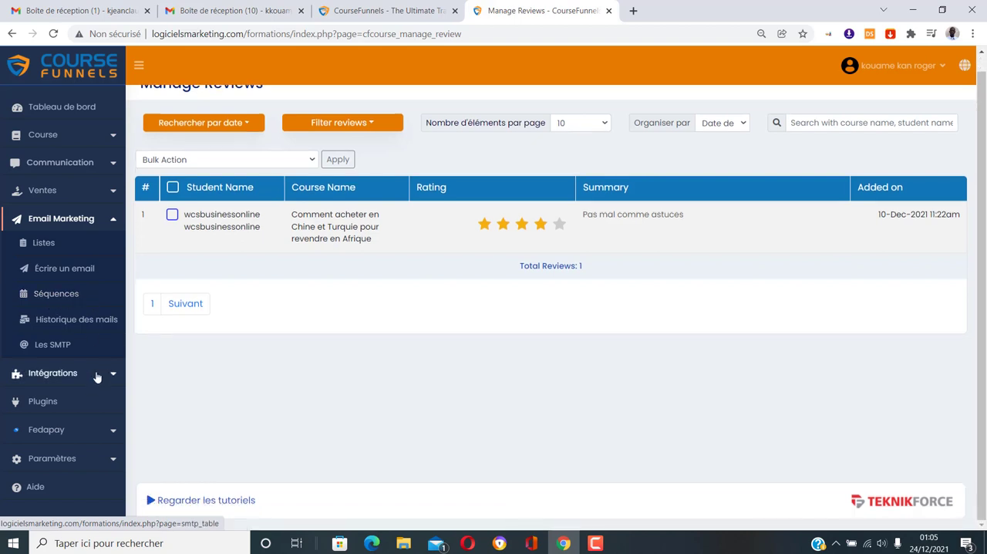
pyautogui.click(109, 219)
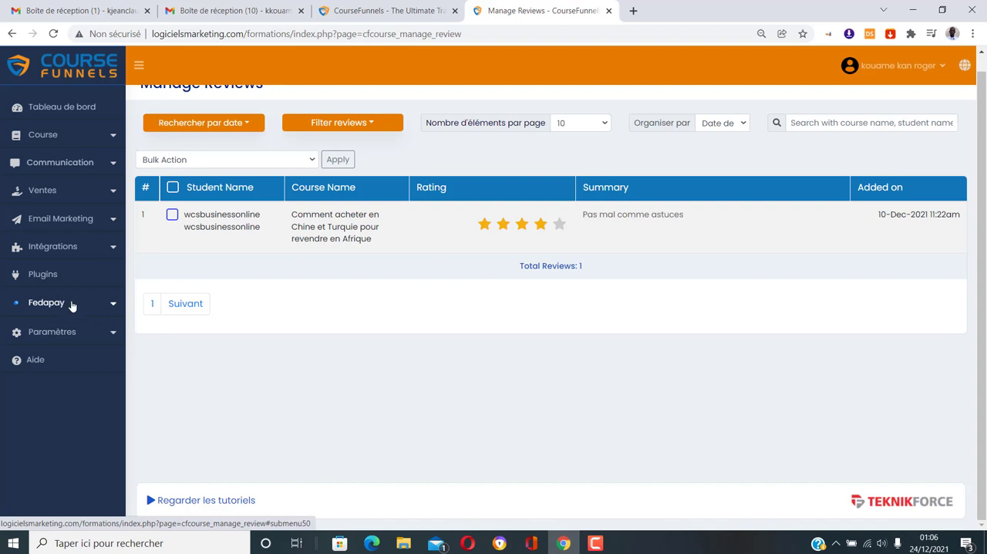
# Open the plugins page and start adding a new plugin from the marketplace
pyautogui.click(59, 278)
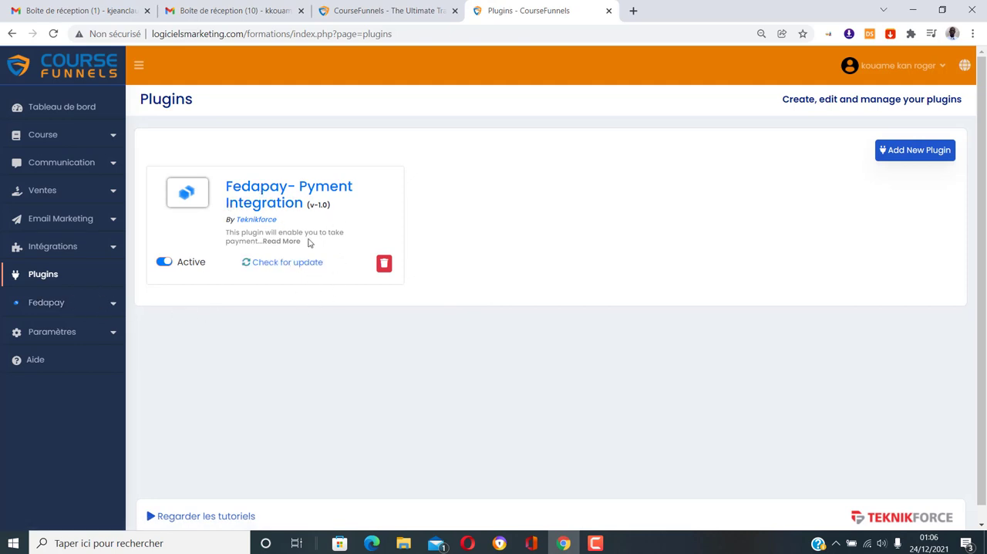
pyautogui.click(916, 157)
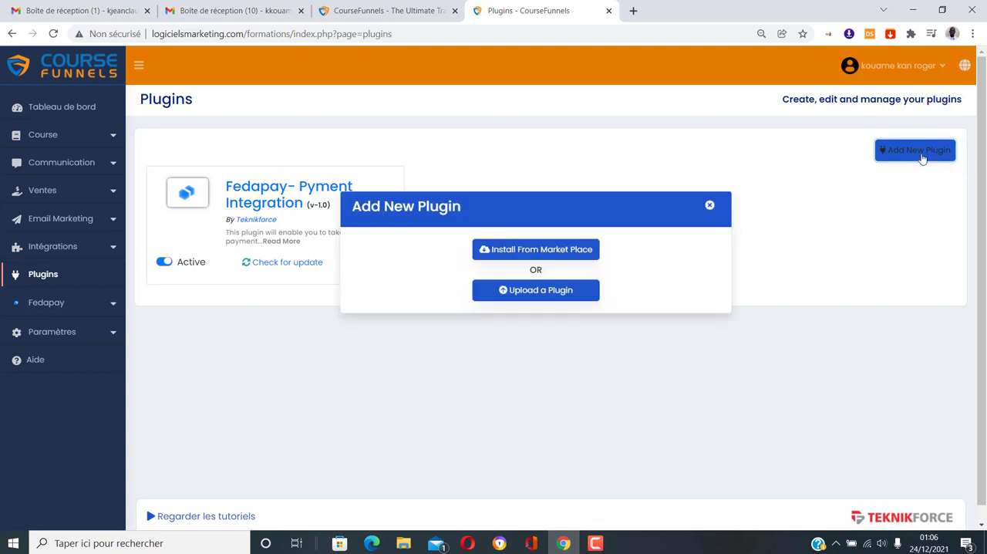
pyautogui.click(534, 264)
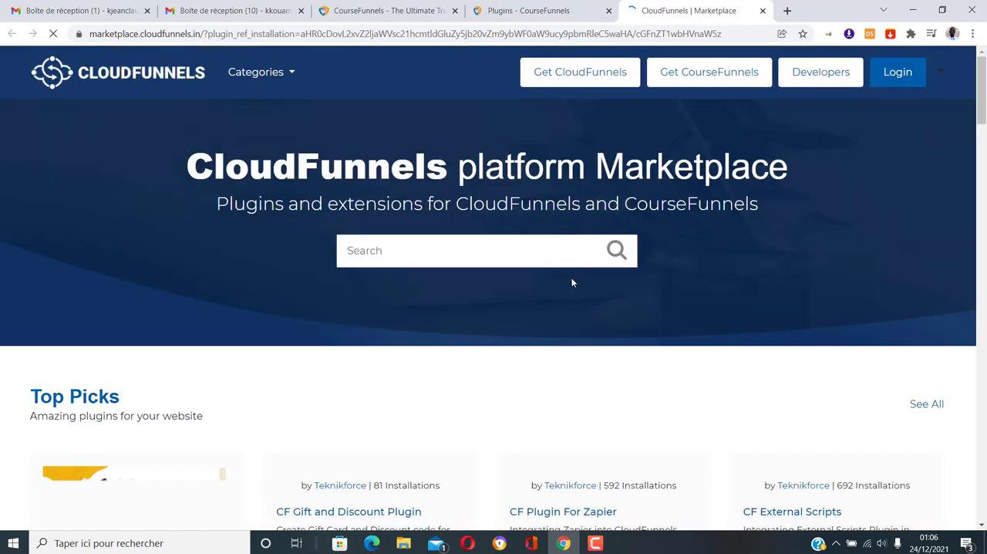
# Browse the marketplace's plugin sections, including Top Picks, Sales, Payment Method and Featured
pyautogui.scroll(-5, 572, 283)
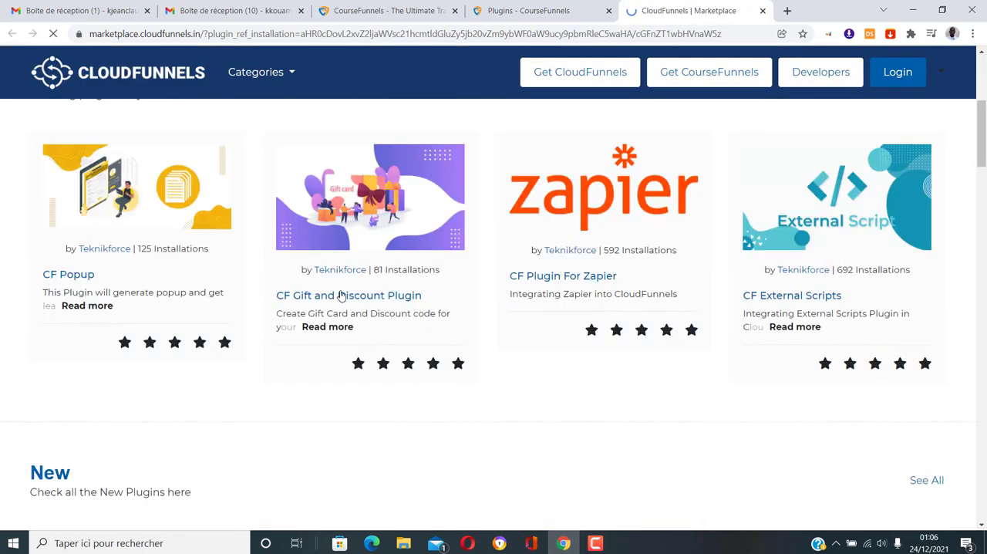
pyautogui.scroll(-6, 595, 285)
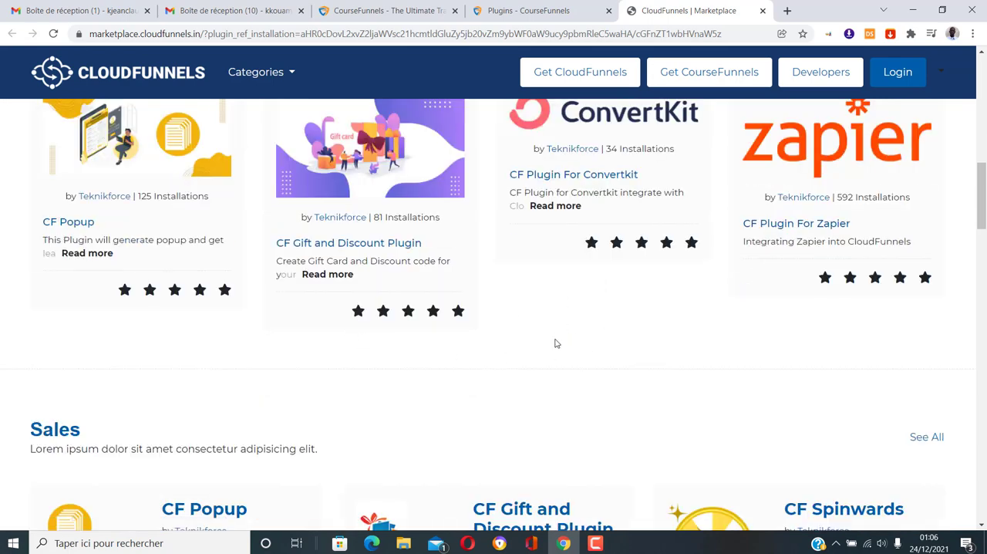
pyautogui.scroll(-3, 556, 343)
pyautogui.scroll(-5, 556, 343)
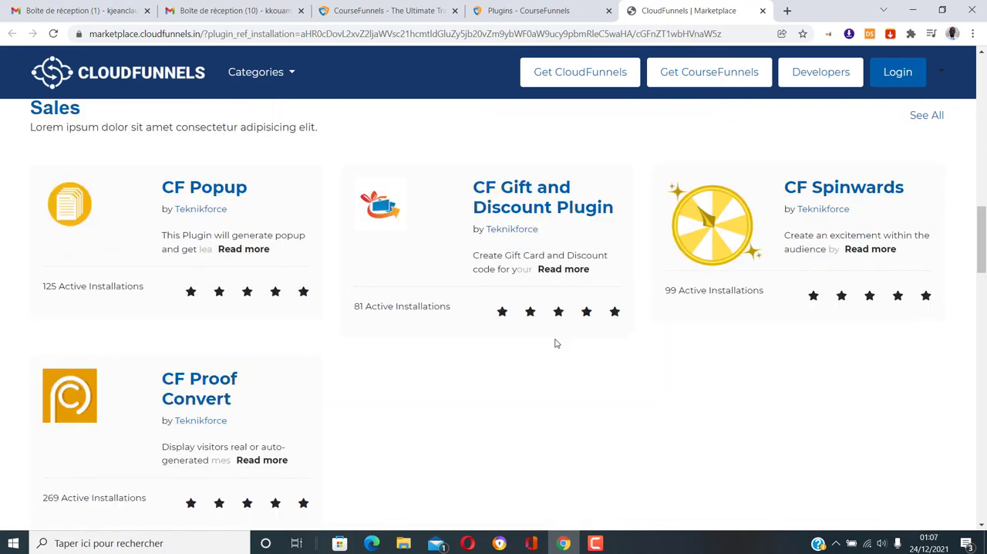
pyautogui.scroll(-2, 555, 344)
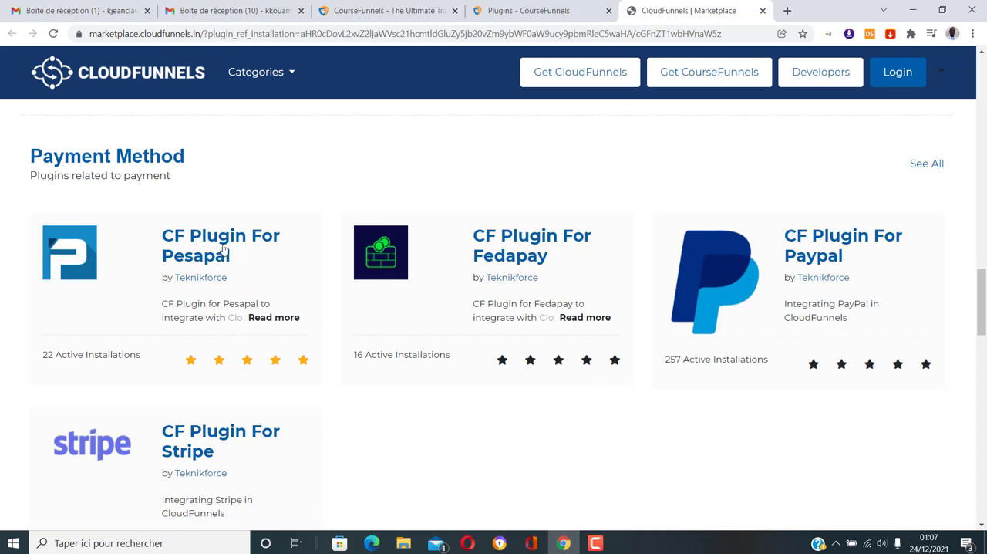
pyautogui.scroll(-2, 756, 225)
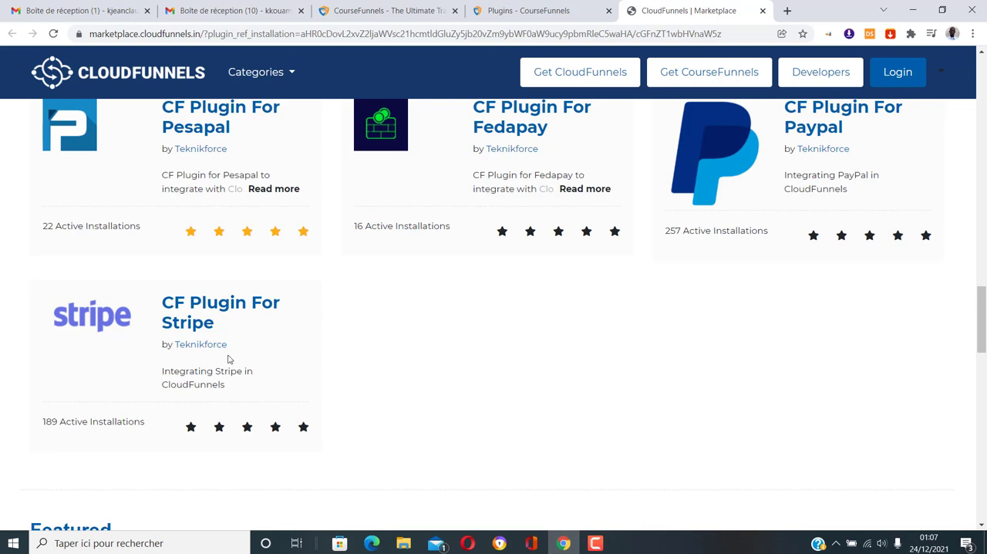
pyautogui.scroll(-6, 228, 359)
pyautogui.scroll(-3, 411, 313)
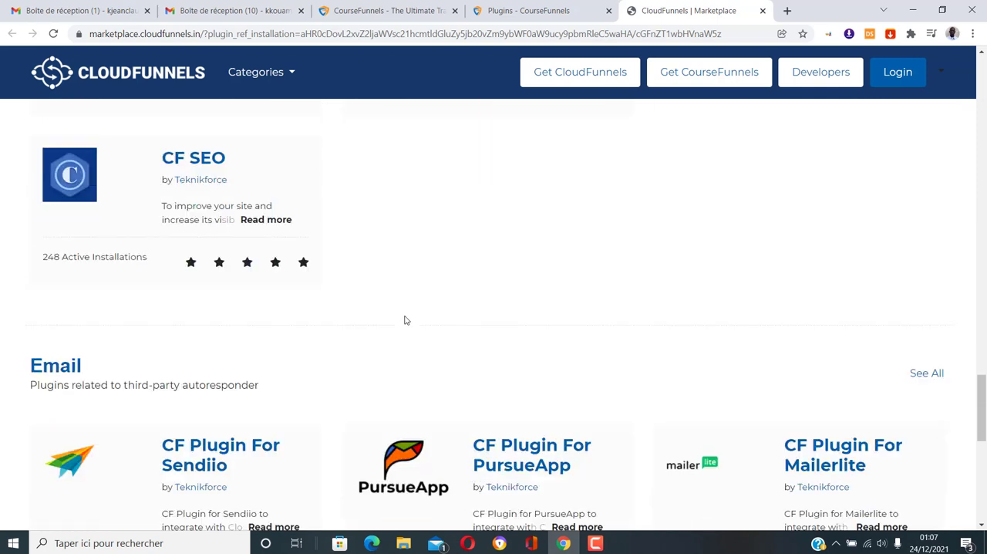
# Show the Email category of the marketplace and examine the autoresponder plugins it offers
pyautogui.click(296, 72)
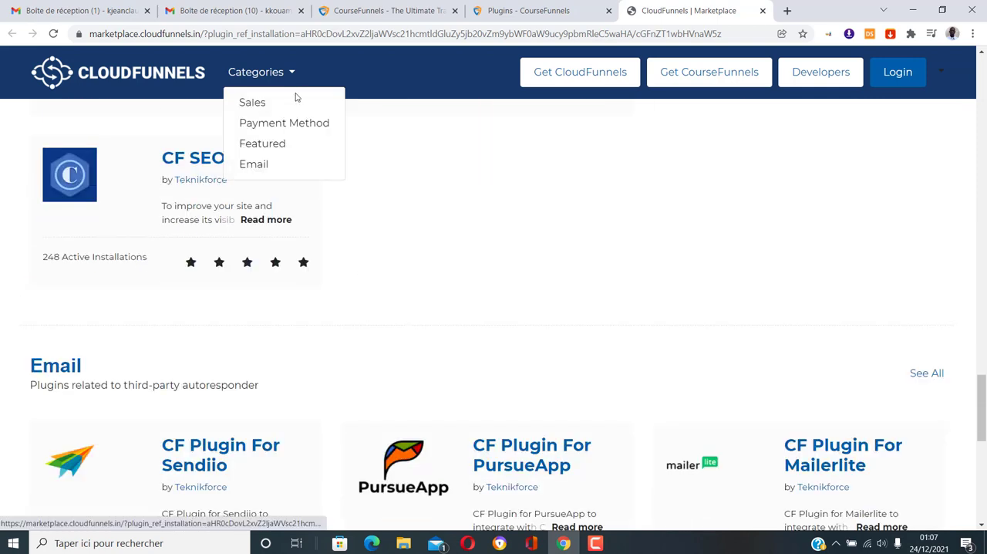
pyautogui.click(264, 169)
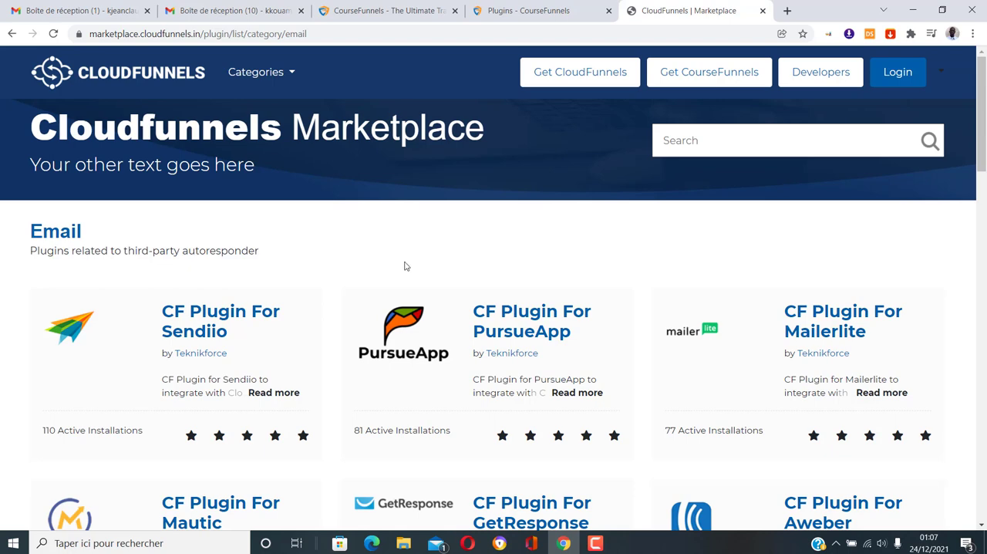
pyautogui.scroll(-2, 410, 290)
pyautogui.scroll(-1, 411, 290)
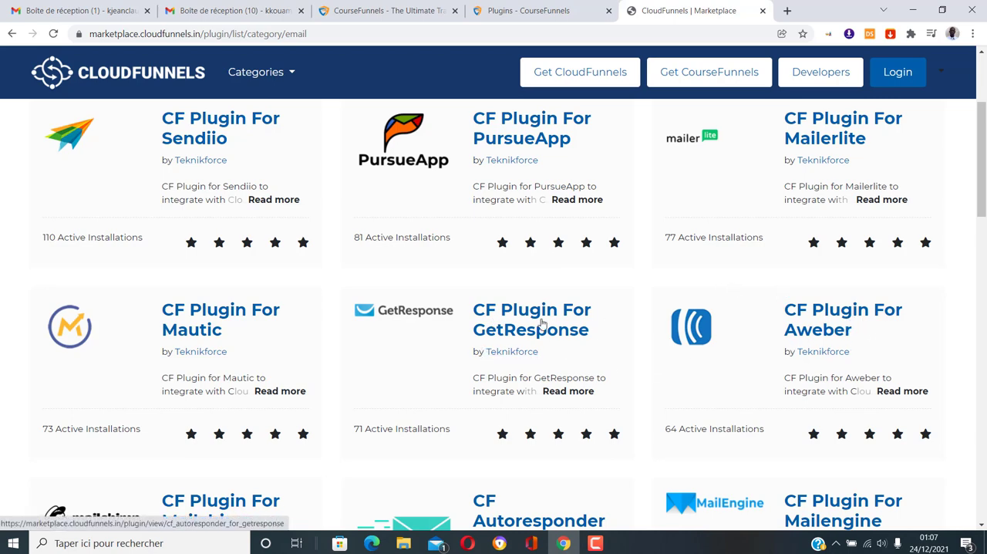
pyautogui.scroll(-2, 551, 320)
pyautogui.scroll(-1, 598, 401)
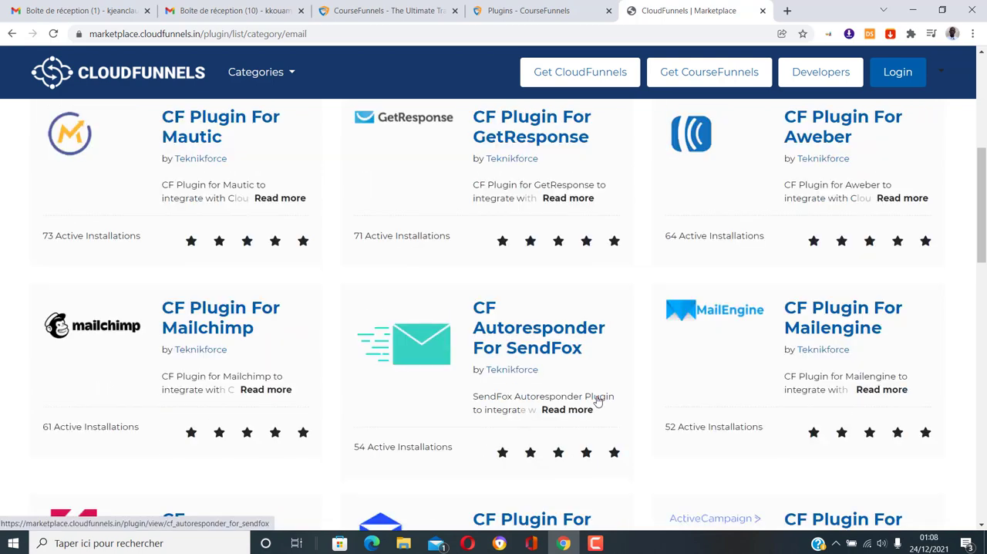
pyautogui.scroll(-2, 886, 331)
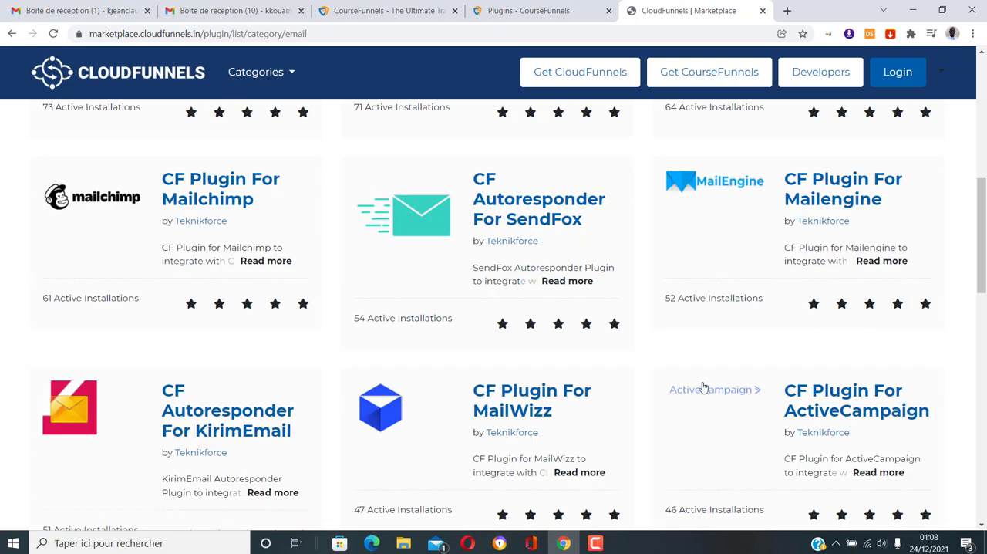
pyautogui.scroll(-4, 661, 388)
pyautogui.scroll(-3, 694, 309)
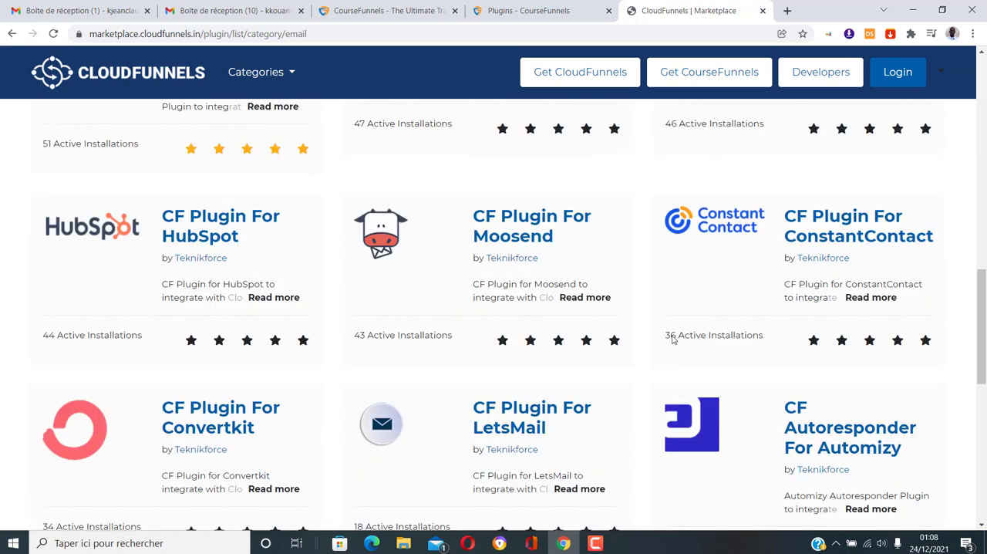
pyautogui.scroll(-5, 674, 212)
pyautogui.scroll(8, 591, 282)
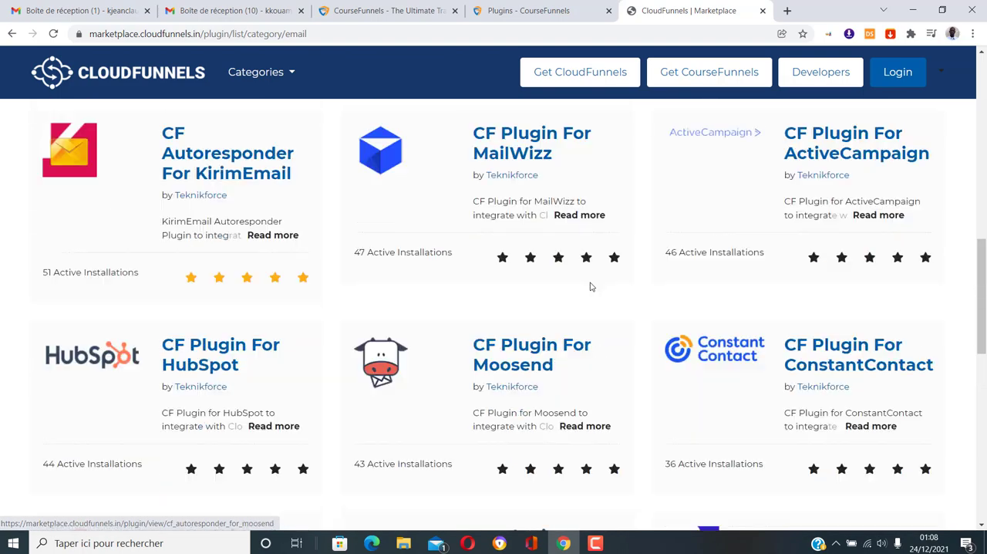
pyautogui.scroll(5, 591, 287)
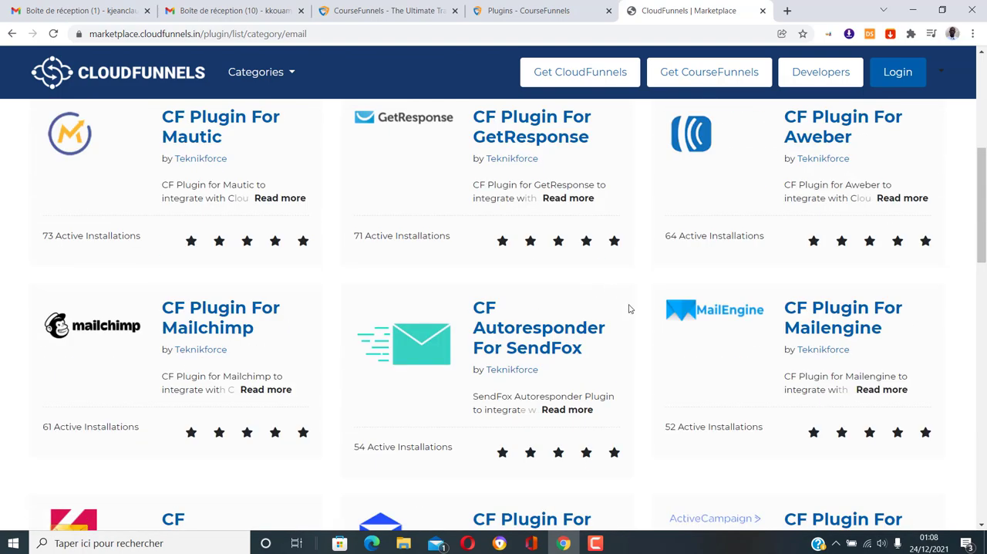
pyautogui.scroll(3, 629, 308)
pyautogui.scroll(2, 630, 310)
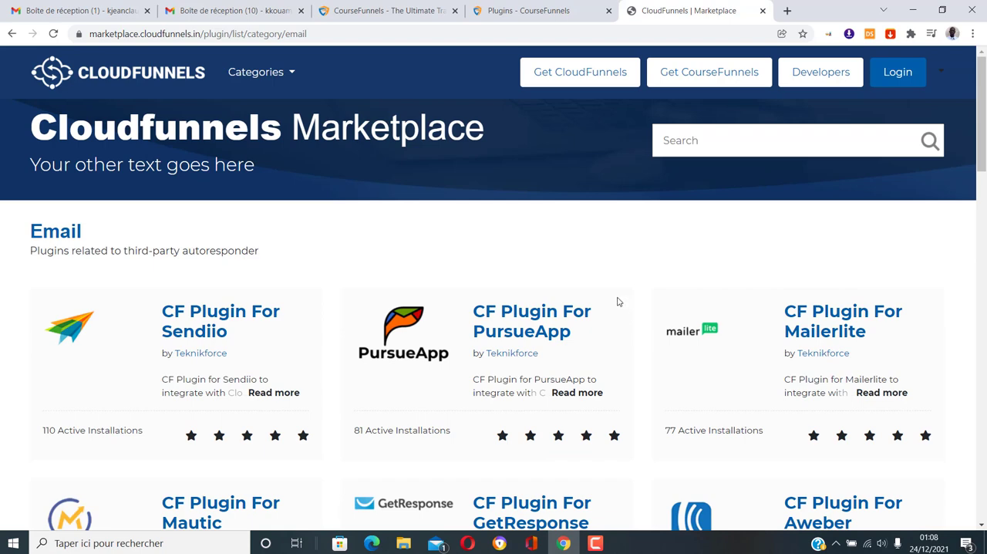
# Return to the CourseFunnels plugins page and look through the Email Marketing and Paramètres options, collapsing both sections again
pyautogui.click(554, 7)
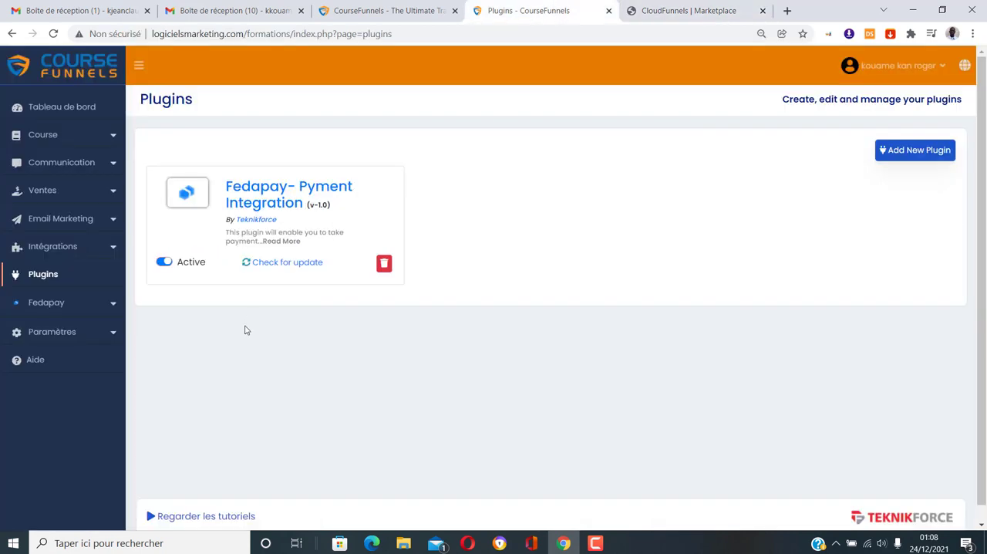
pyautogui.click(111, 222)
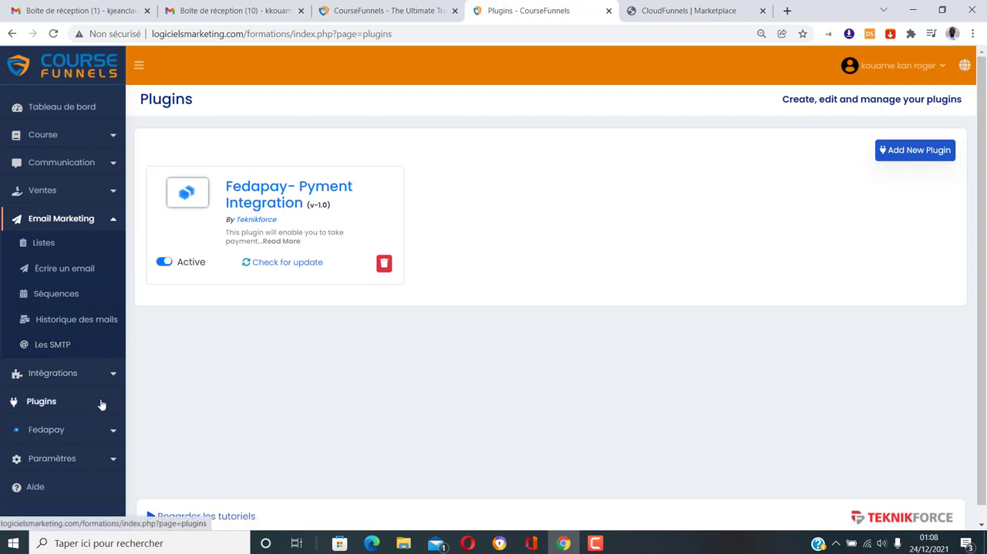
pyautogui.scroll(-1, 116, 492)
pyautogui.click(111, 460)
pyautogui.scroll(-1, 108, 436)
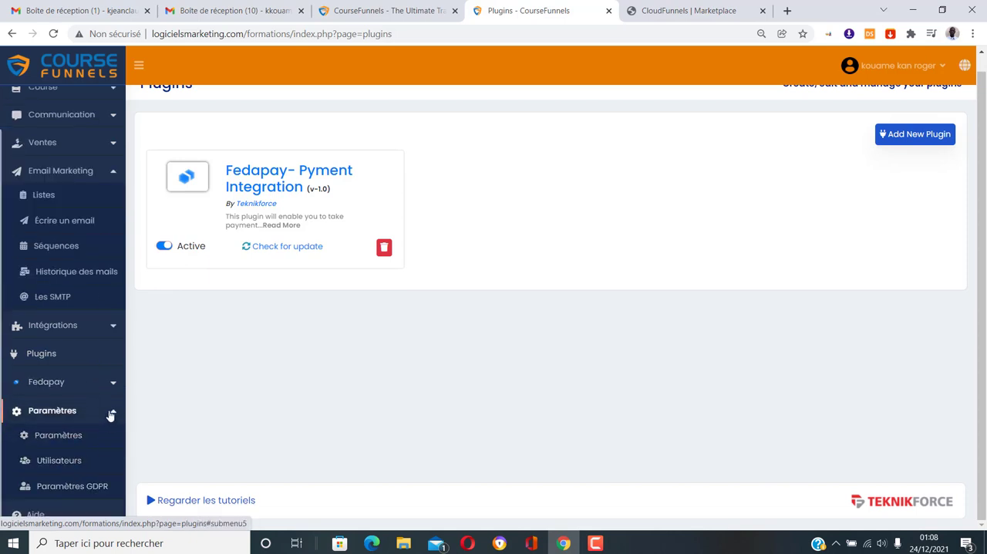
pyautogui.click(111, 415)
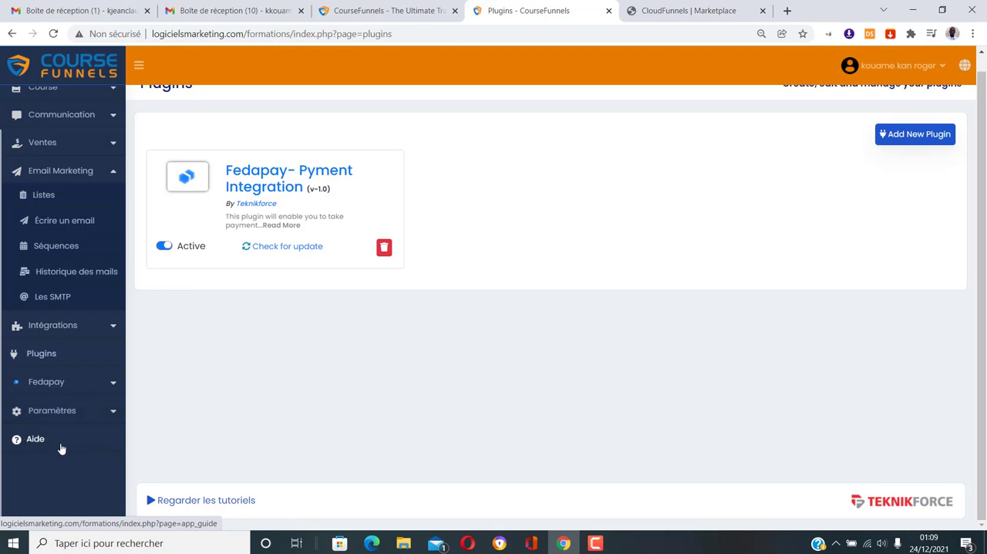
pyautogui.scroll(1, 61, 449)
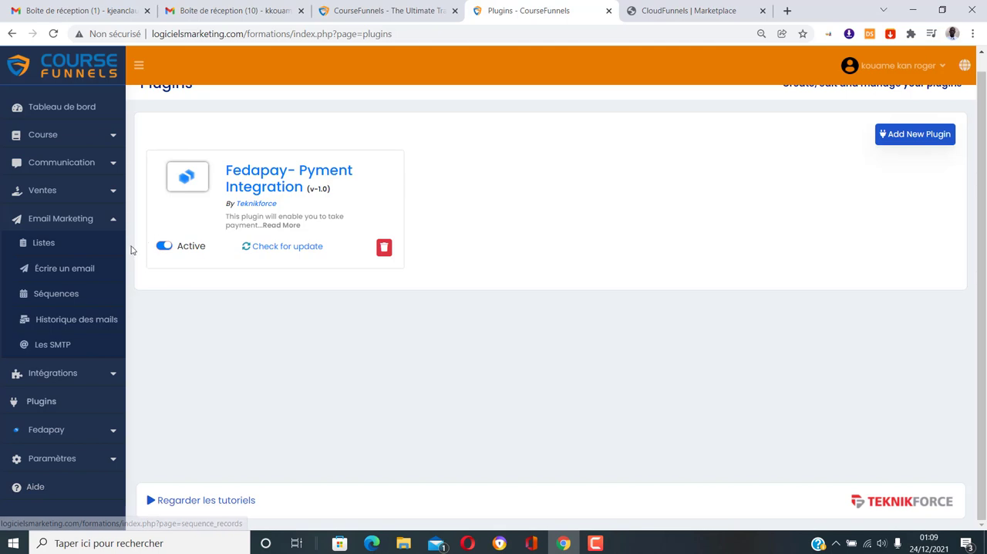
pyautogui.click(112, 219)
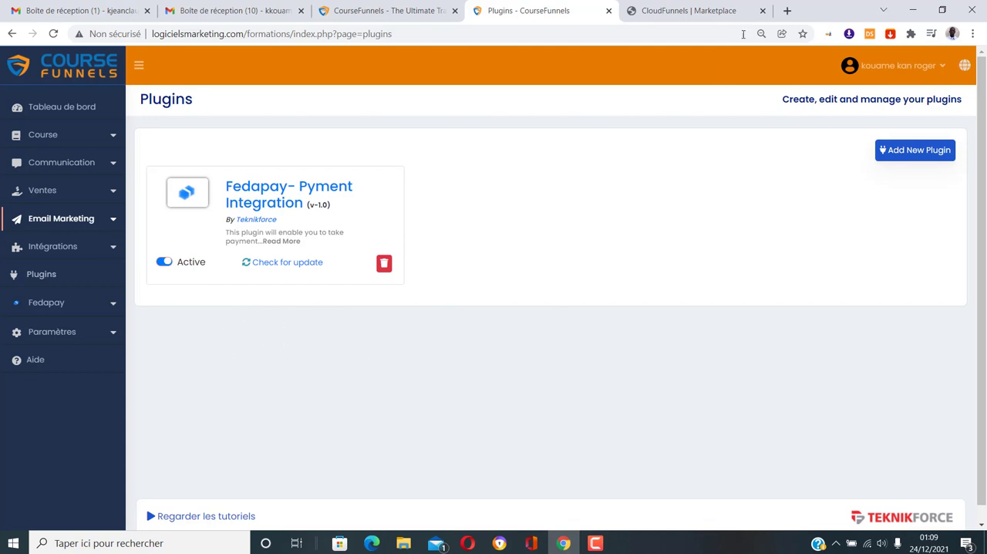
# Close the marketplace page and open the CourseFunnels dashboard
pyautogui.click(763, 12)
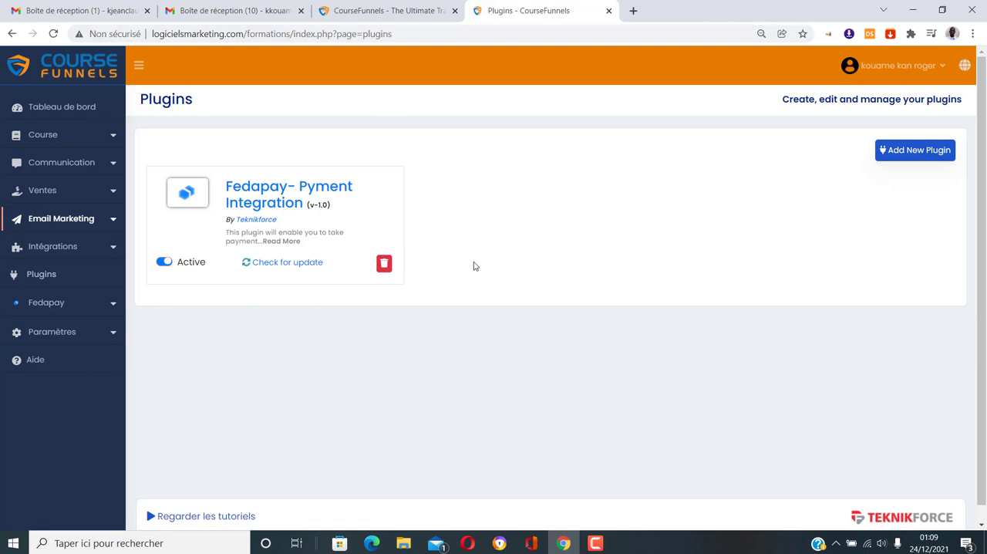
pyautogui.click(76, 108)
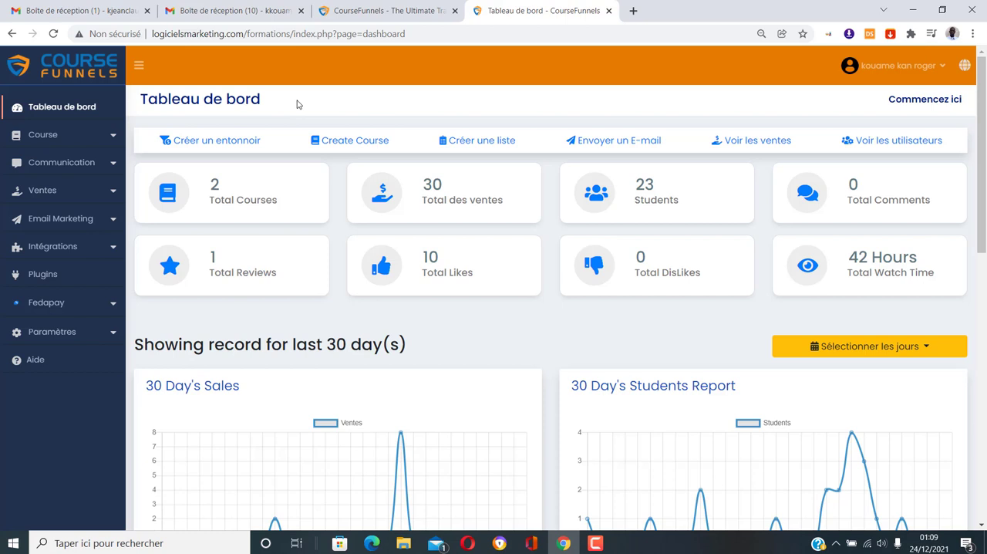
# Open the Dropshipping Afrique funnel from the course funnels list for editing and select its Landing Page
pyautogui.click(105, 137)
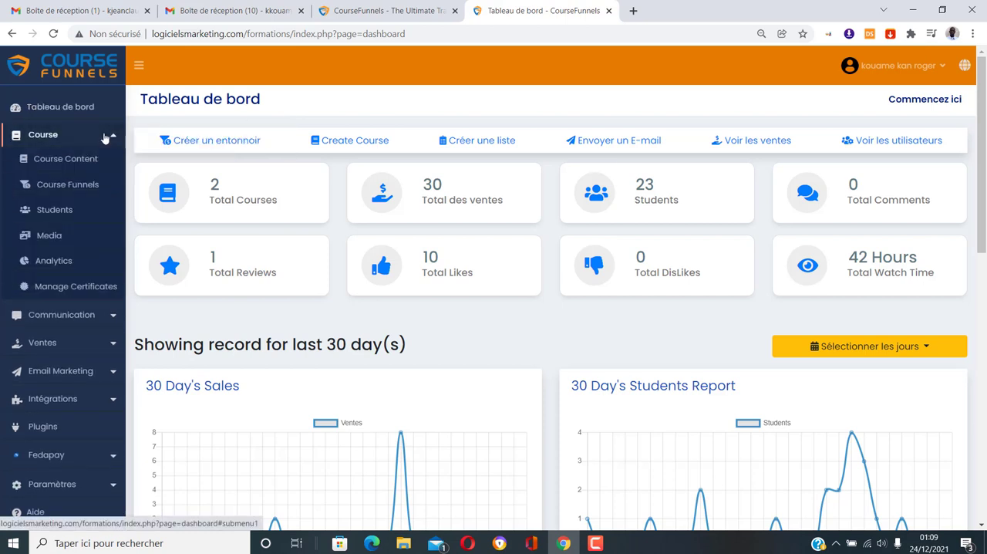
pyautogui.click(77, 184)
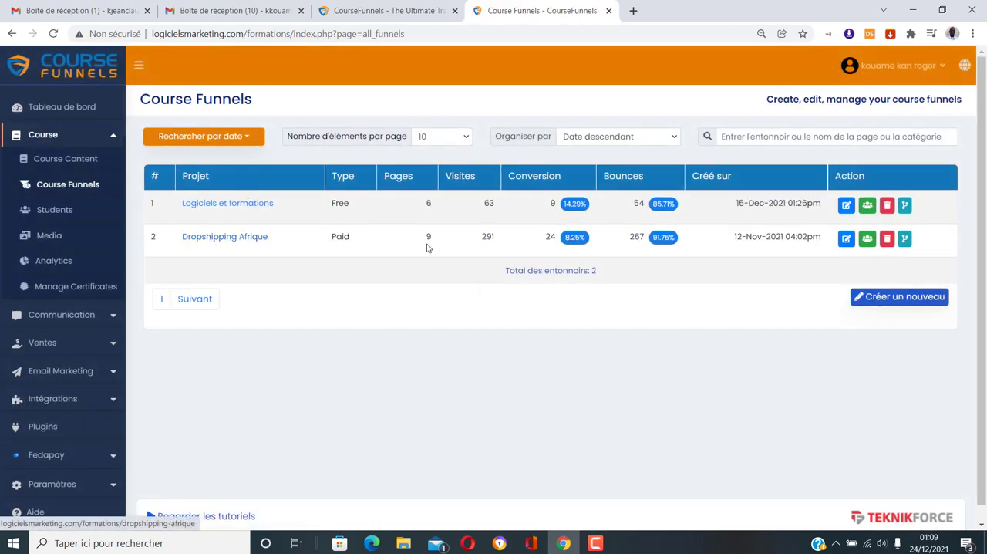
pyautogui.click(846, 240)
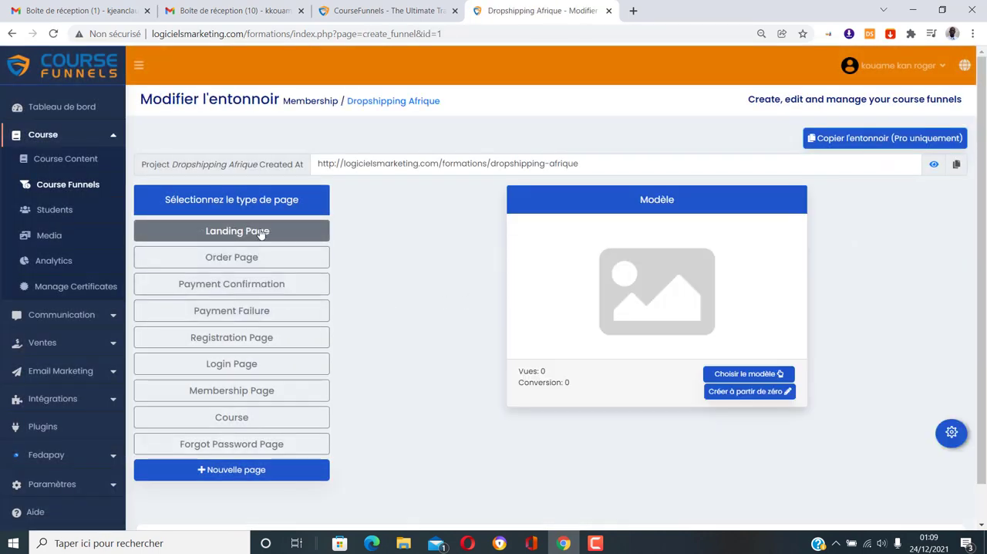
pyautogui.click(260, 233)
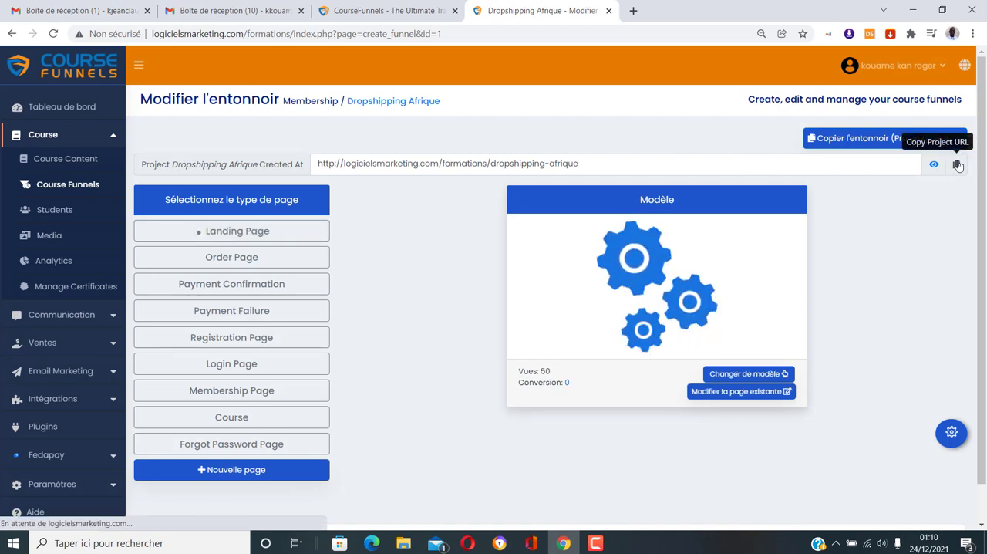
# Load the copied Dropshipping Afrique funnel address in a new browser tab to preview the live landing page
pyautogui.click(633, 11)
pyautogui.click(494, 34)
pyautogui.rightClick(493, 34)
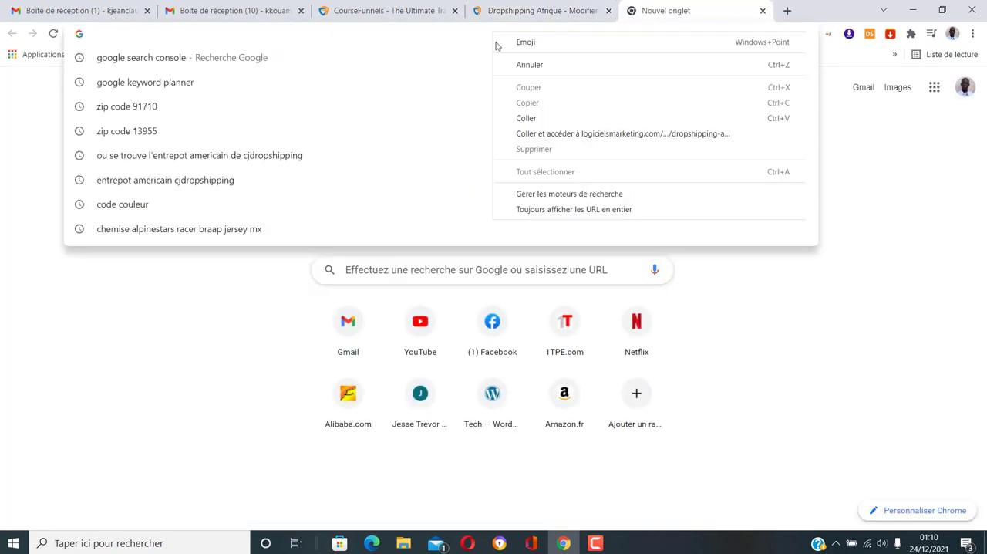
pyautogui.click(564, 134)
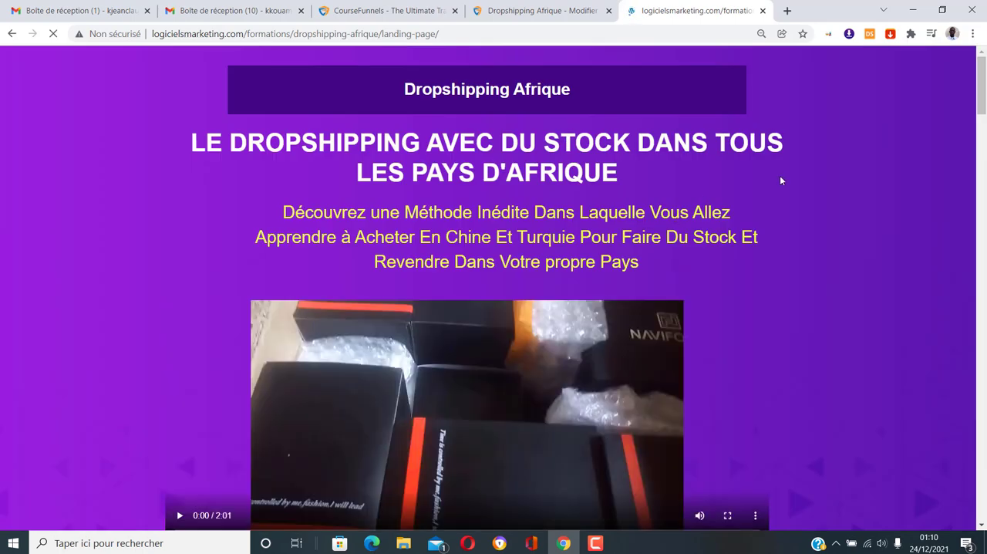
# Review the live Dropshipping Afrique landing page from its headline video down to the Fedapay payment section
pyautogui.scroll(-8, 781, 180)
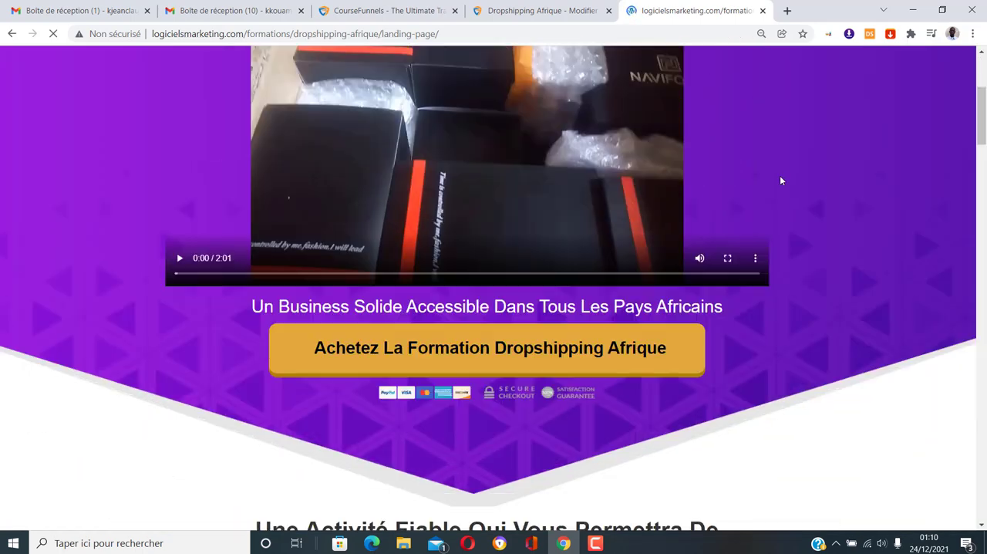
pyautogui.scroll(-5, 781, 180)
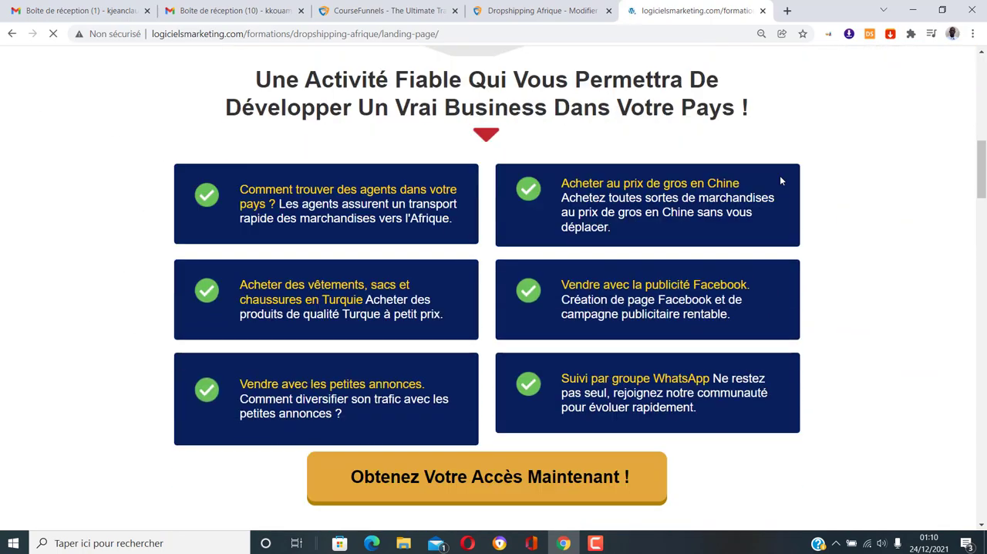
pyautogui.scroll(-6, 780, 181)
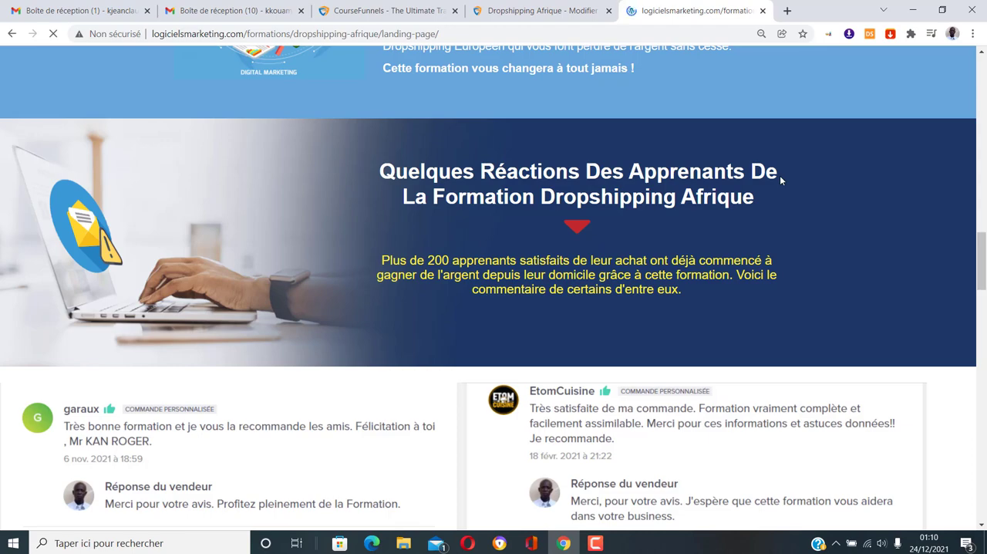
pyautogui.scroll(-8, 780, 181)
pyautogui.scroll(-3, 781, 180)
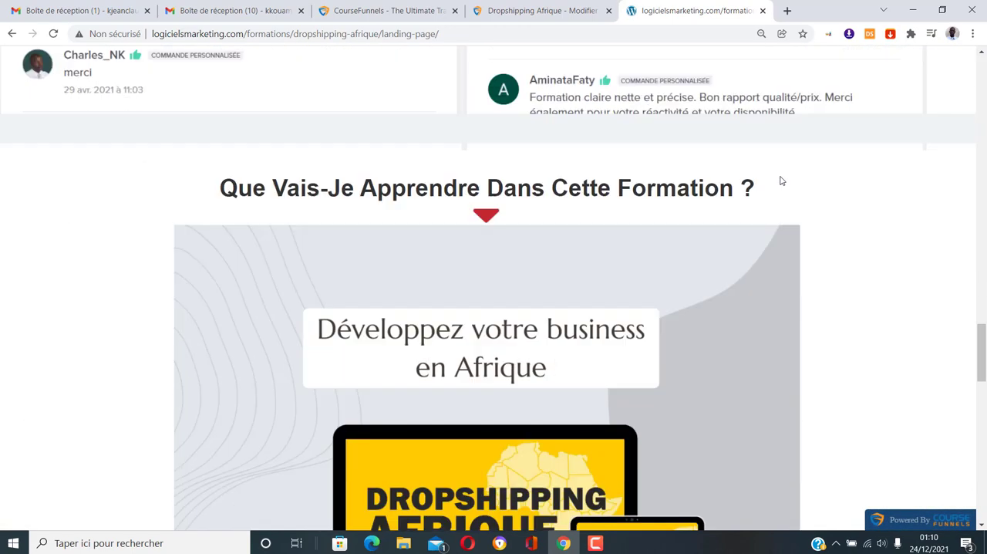
pyautogui.scroll(-4, 780, 180)
pyautogui.scroll(-11, 780, 180)
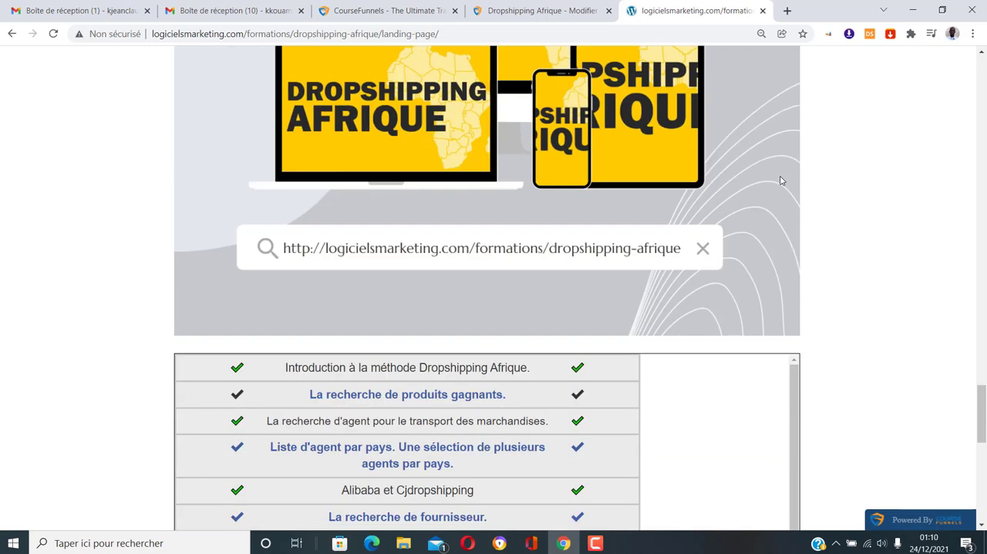
pyautogui.scroll(-1, 780, 180)
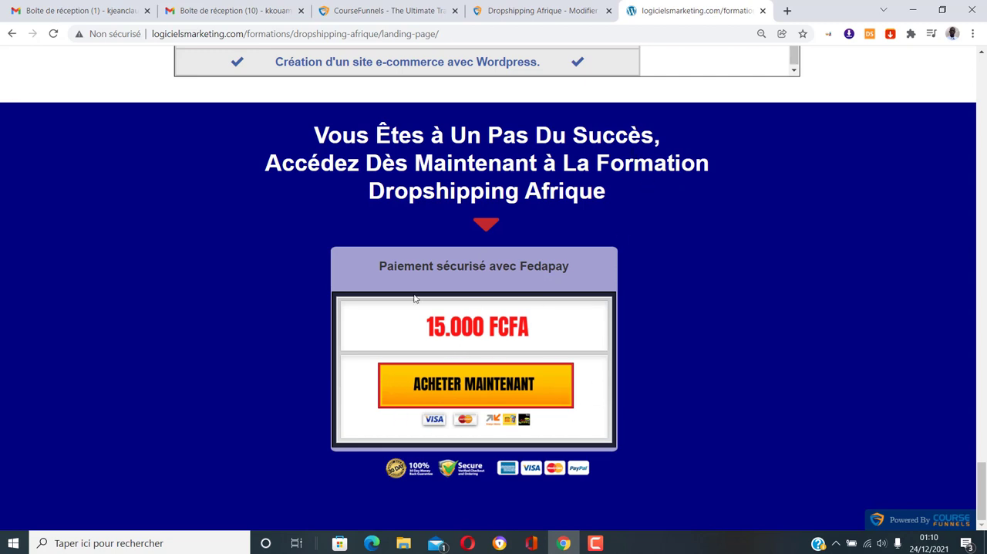
# Open the order page from the landing page's purchase offer and select Order Page in the funnel editor
pyautogui.click(500, 392)
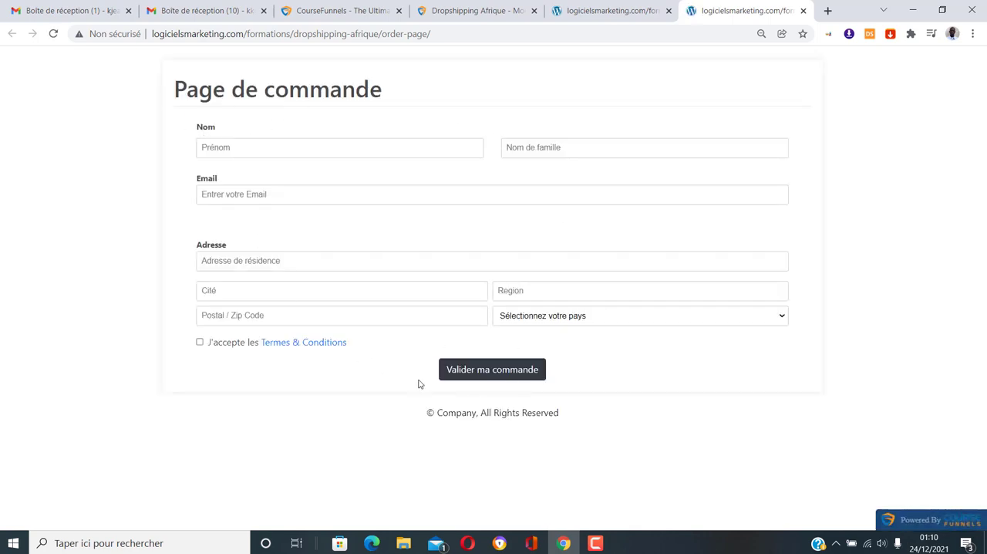
pyautogui.click(457, 10)
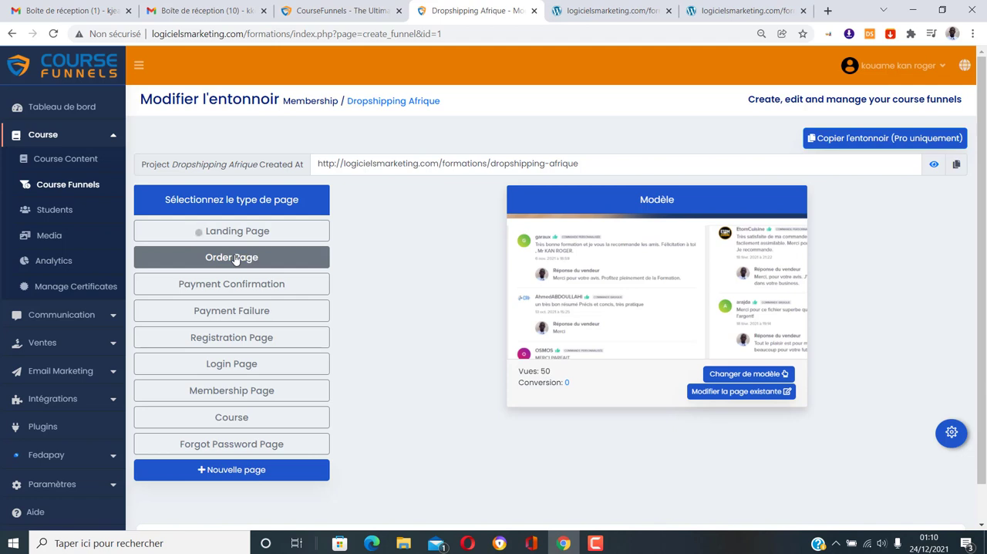
pyautogui.click(235, 259)
# On the live order page, enter test as first and last name and fill in the customer's email and address from a saved entry
pyautogui.click(736, 10)
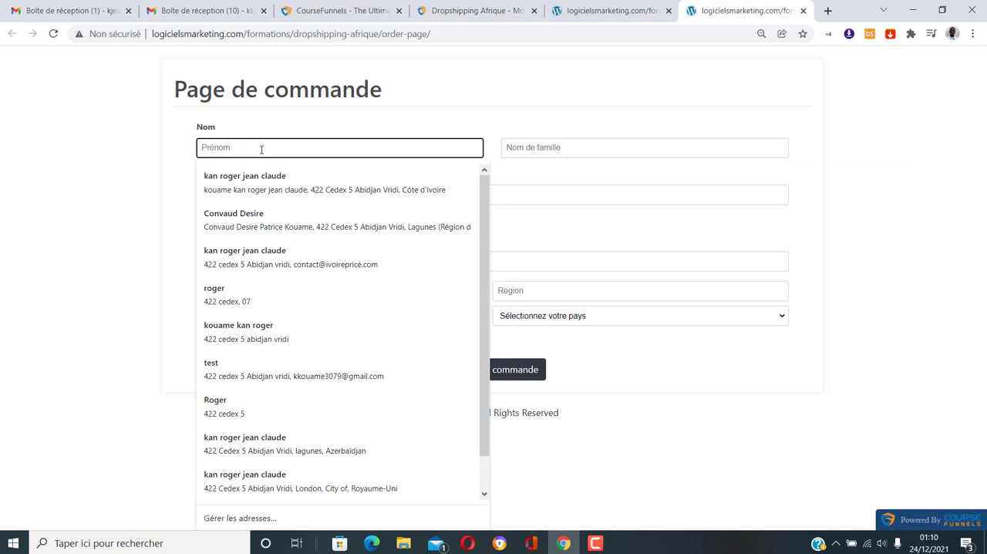
pyautogui.write('test')
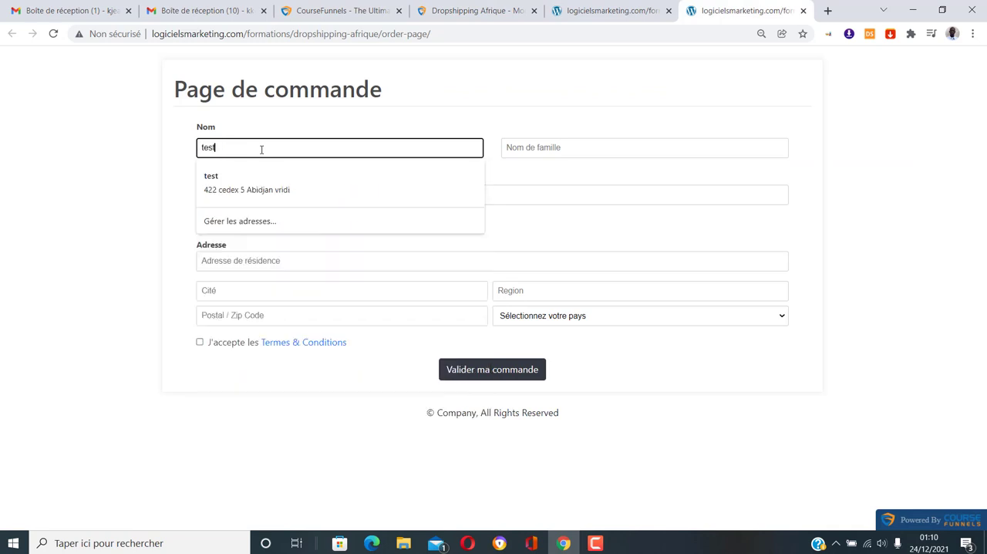
pyautogui.click(531, 146)
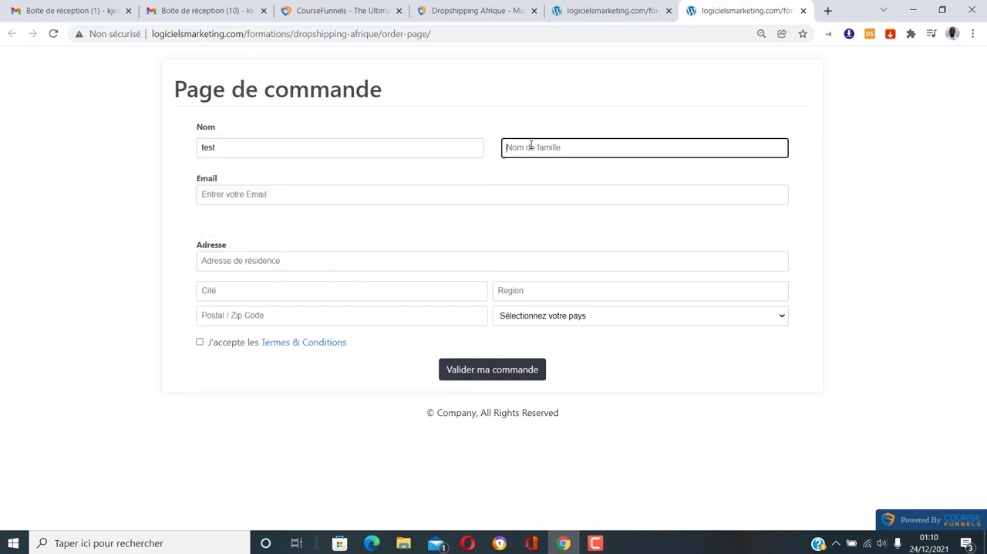
pyautogui.write('test')
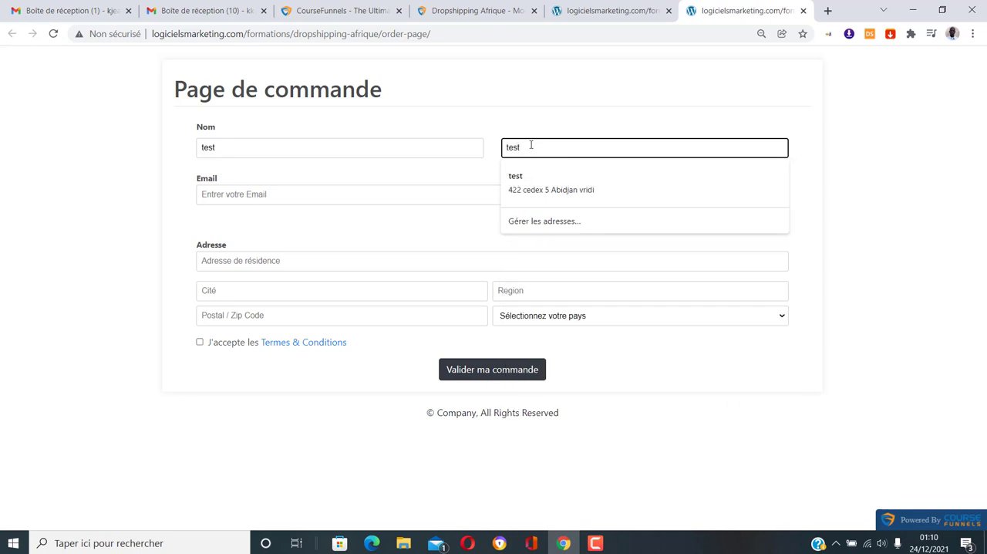
pyautogui.click(357, 187)
pyautogui.click(332, 229)
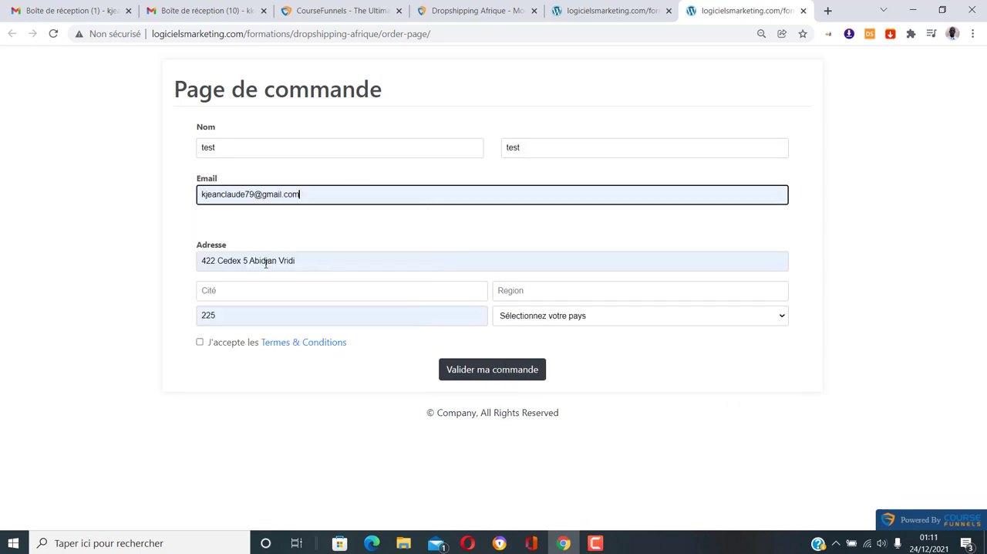
# Fill in the customer's city and region in the address section of the order form
pyautogui.click(325, 290)
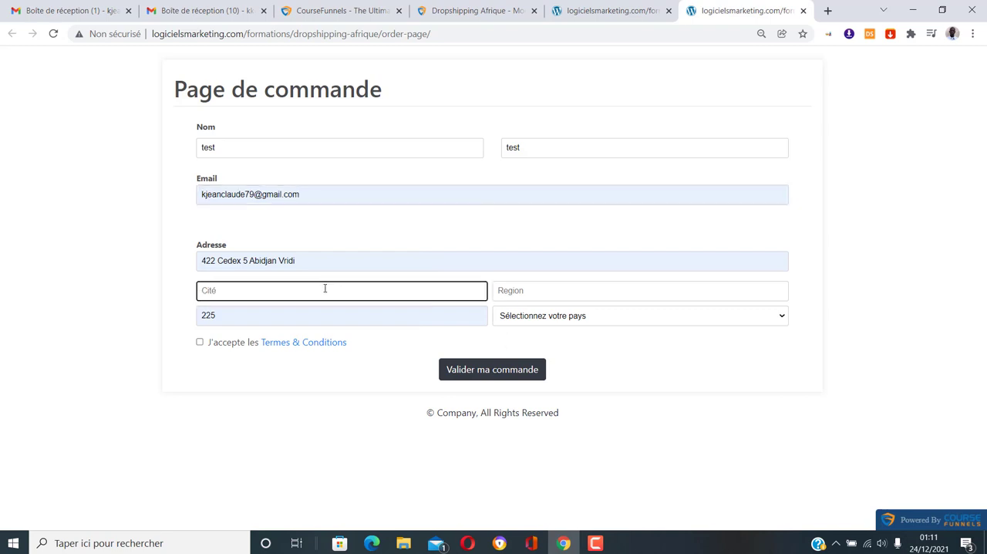
pyautogui.write('abidjan')
pyautogui.click(570, 287)
pyautogui.write('lagunes')
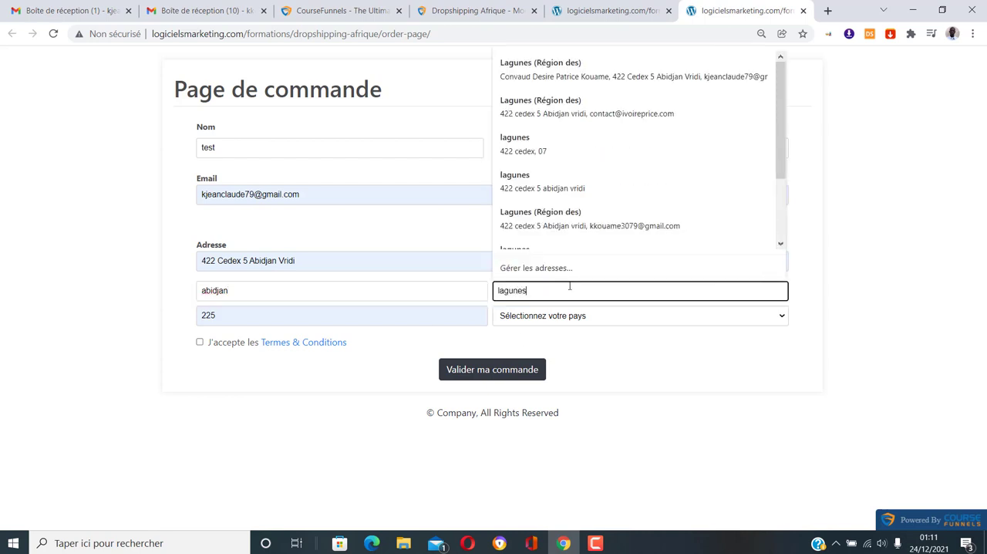
# Submit the order with Cote DIvoire as the country and the terms and conditions accepted
pyautogui.click(586, 317)
pyautogui.scroll(-6, 611, 115)
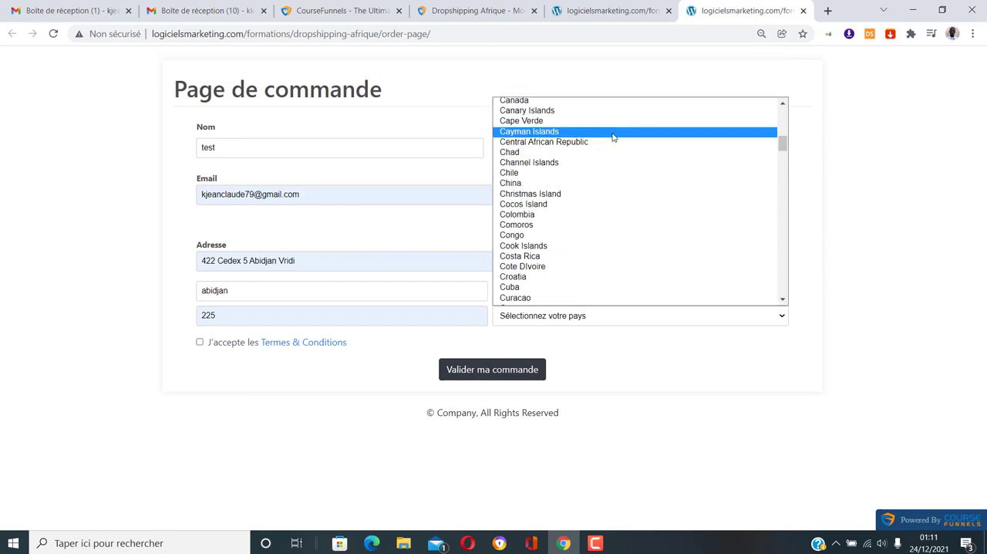
pyautogui.click(589, 267)
pyautogui.click(200, 341)
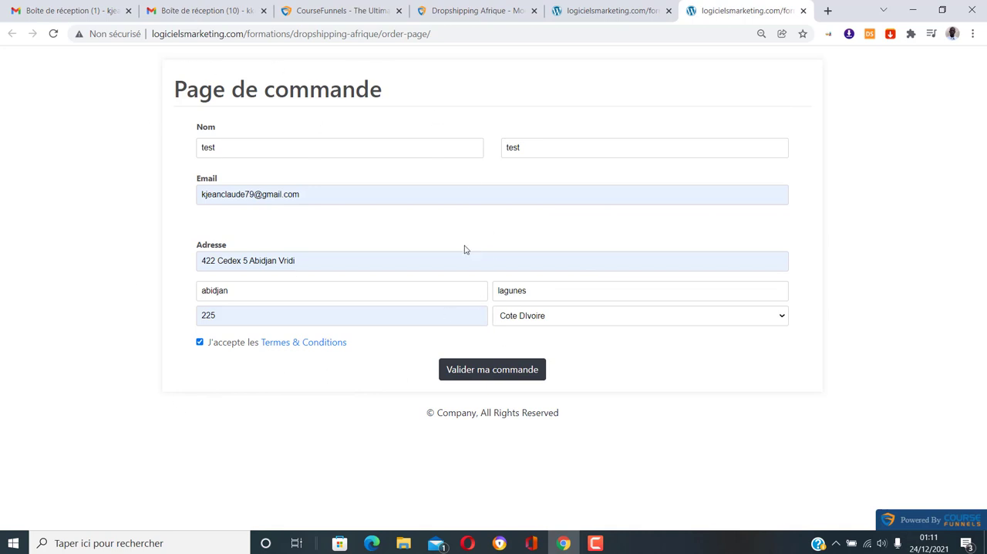
pyautogui.click(491, 380)
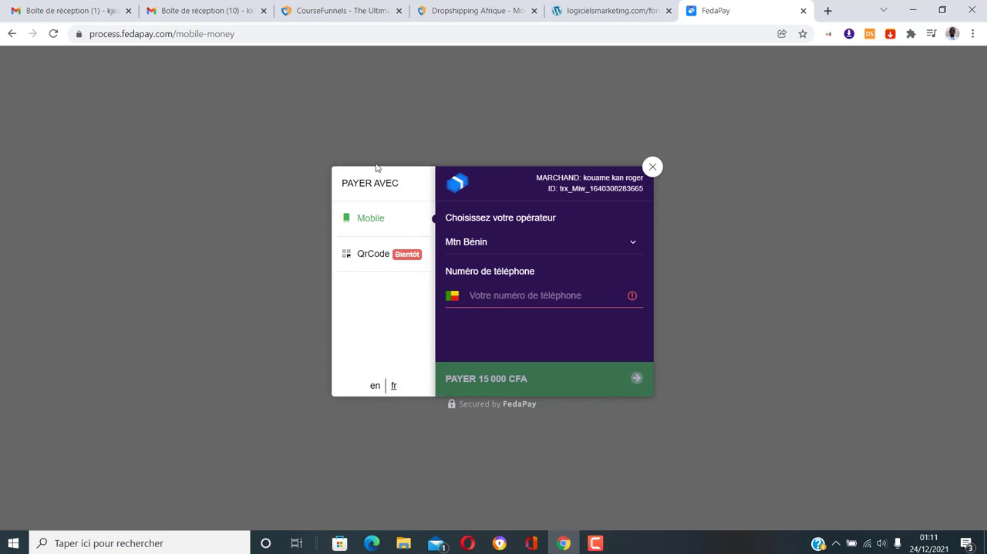
# Check the Order Page template in the funnel editor and return to the FedaPay payment page
pyautogui.click(483, 10)
pyautogui.scroll(-1, 32, 434)
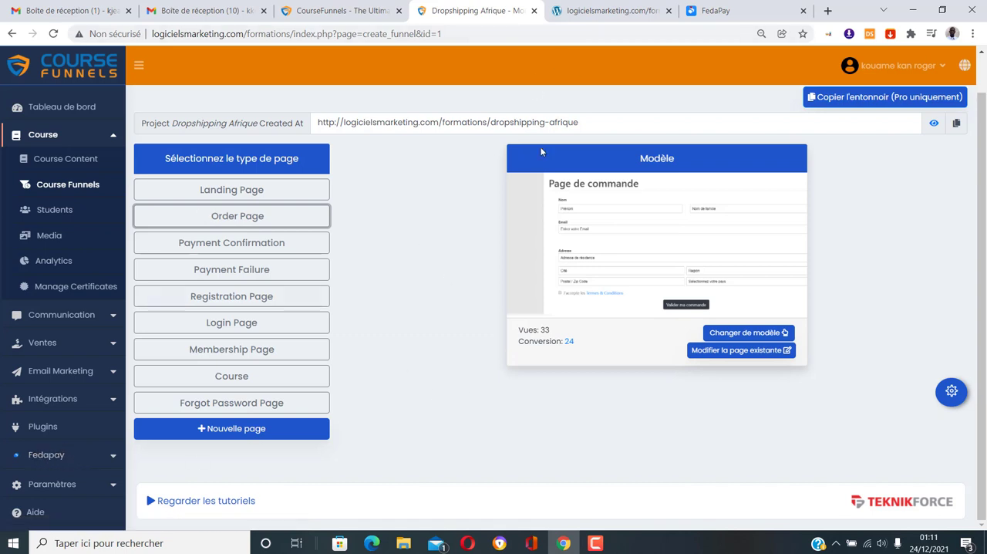
pyautogui.click(722, 10)
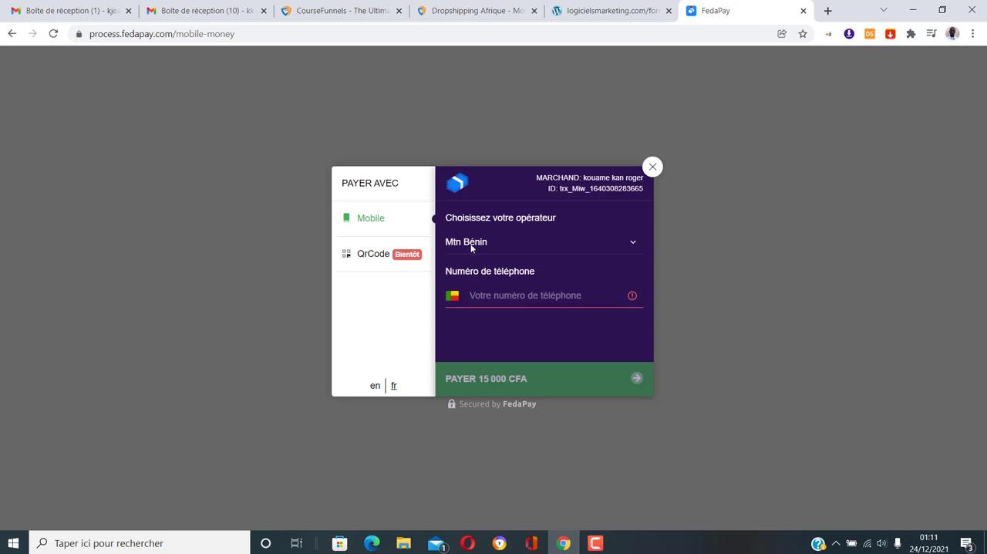
# Choose Mtn Côte d'ivoire as the FedaPay payment operator and show its phone number field
pyautogui.click(636, 244)
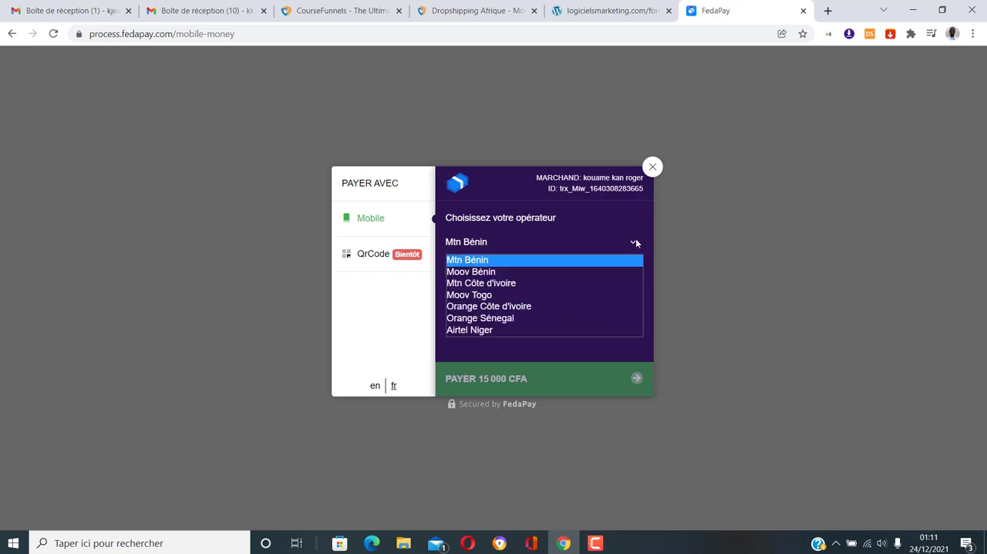
pyautogui.click(550, 283)
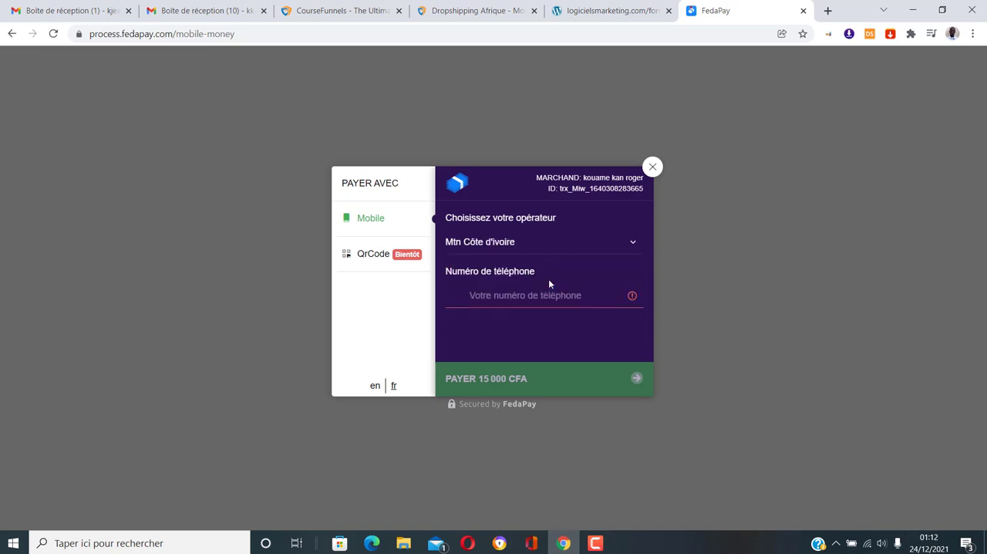
pyautogui.click(576, 242)
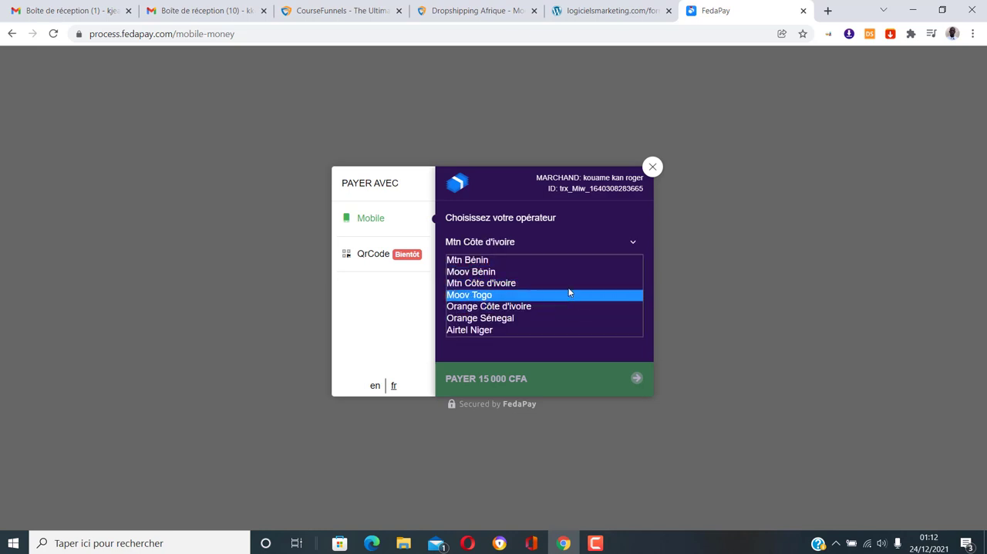
pyautogui.click(569, 287)
pyautogui.click(495, 295)
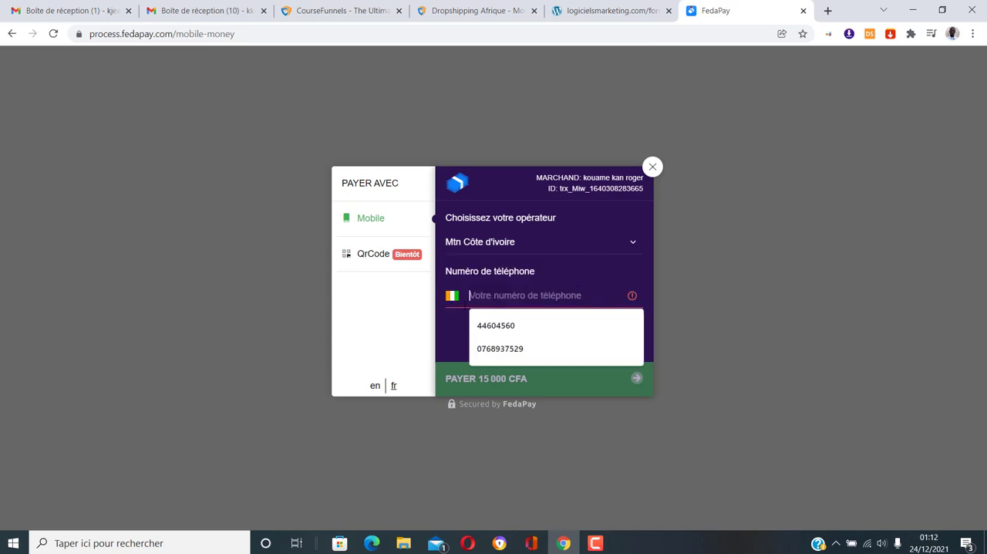
pyautogui.click(455, 329)
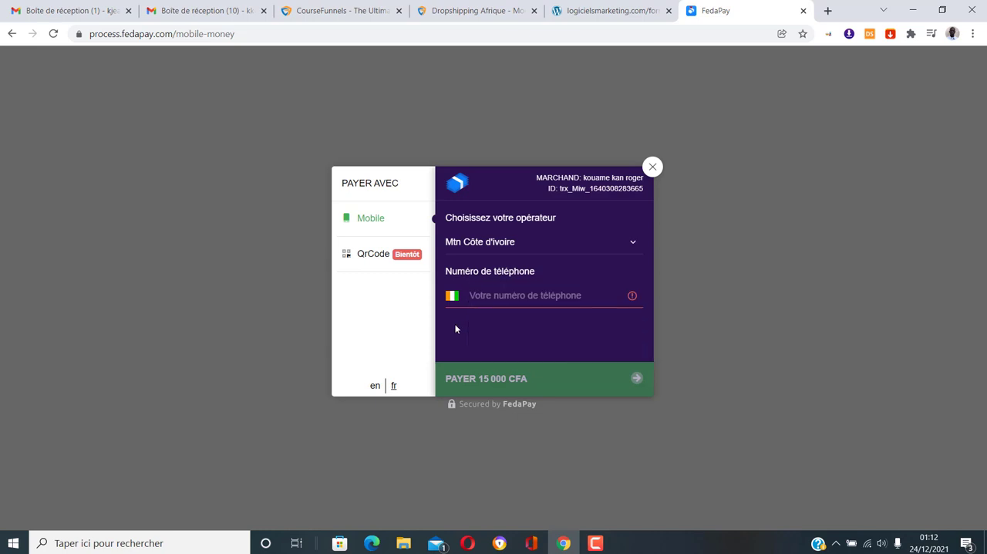
# Select Orange Côte d'ivoire as the payment operator and proceed to pay 15 000 CFA
pyautogui.click(622, 244)
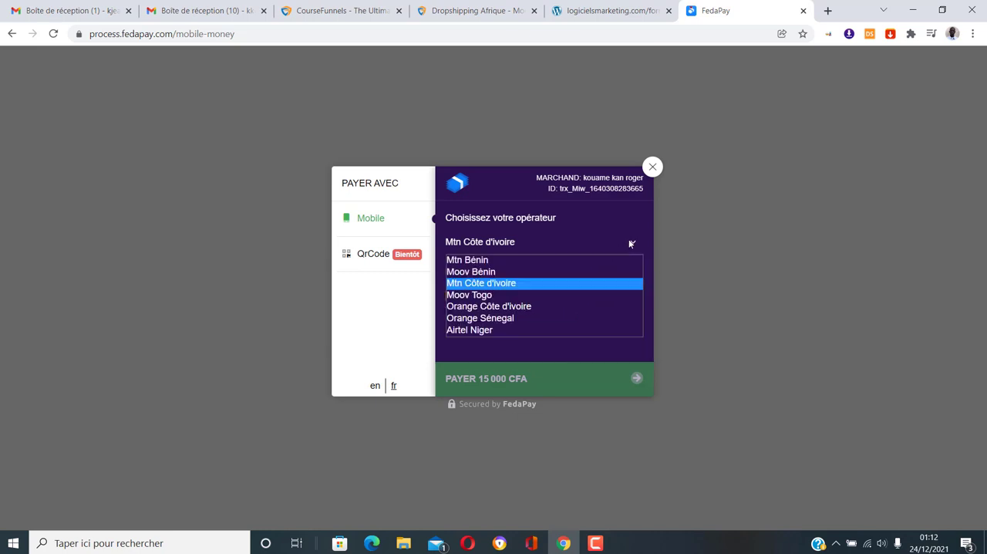
pyautogui.click(578, 307)
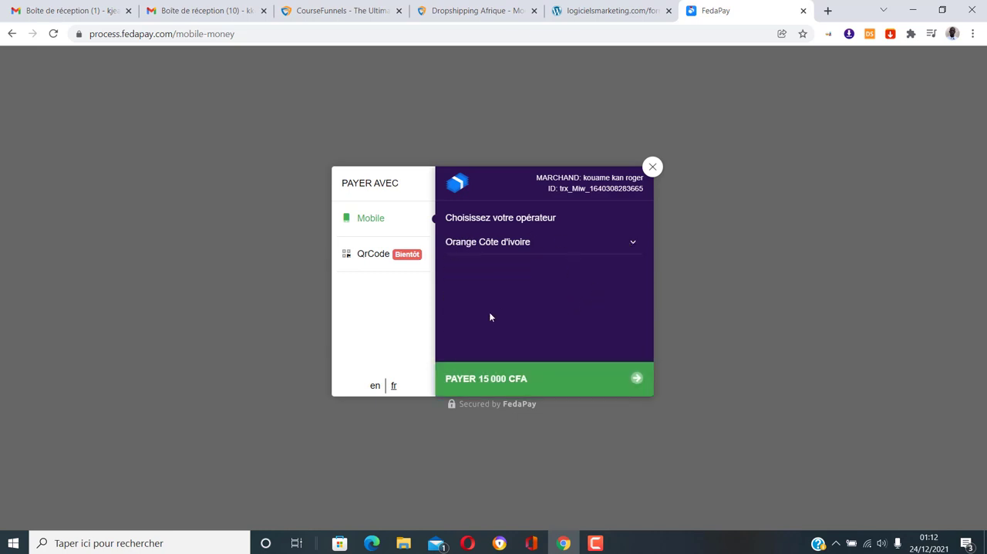
pyautogui.click(493, 381)
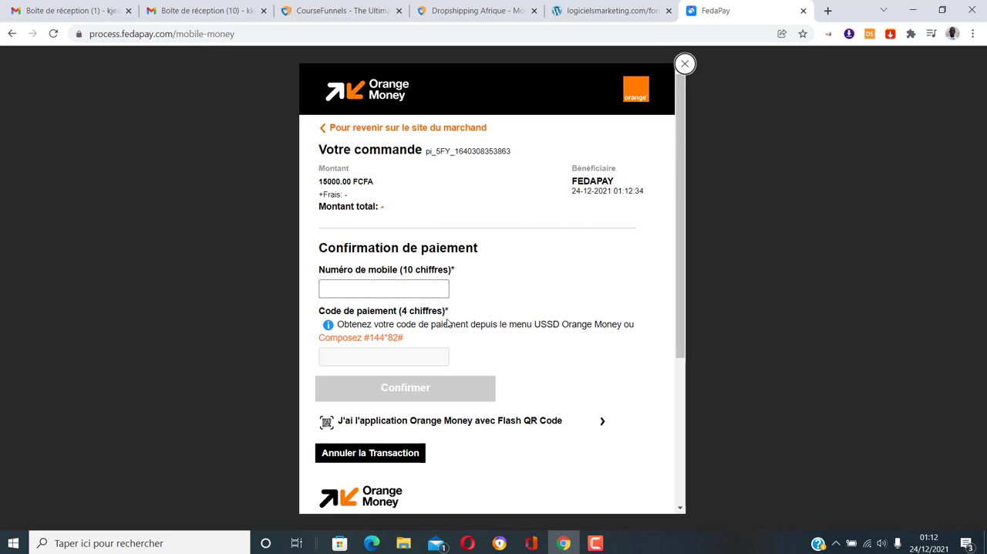
# Examine the Orange Money payment confirmation page, including the mobile number, payment code and app download sections
pyautogui.scroll(-1, 452, 344)
pyautogui.scroll(-3, 454, 346)
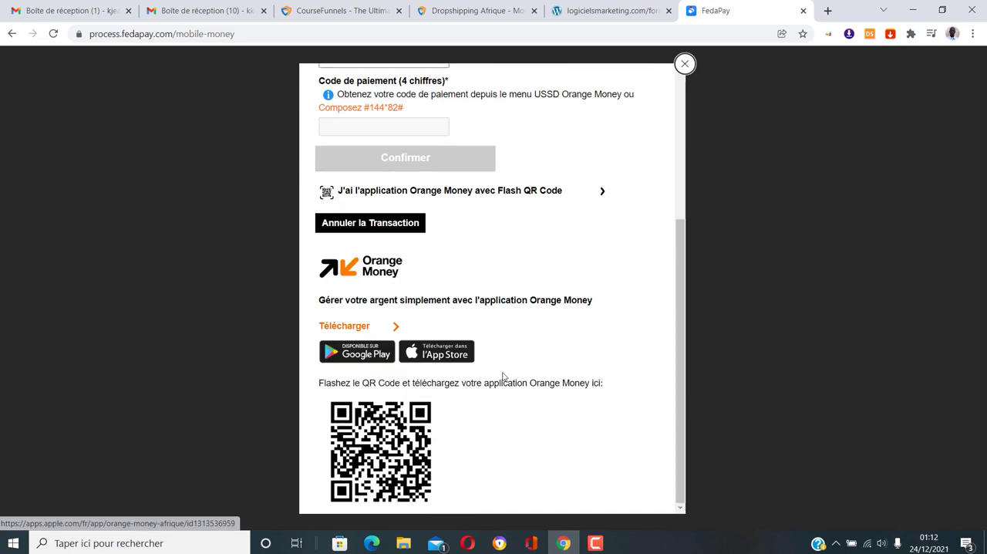
pyautogui.scroll(2, 503, 376)
pyautogui.scroll(2, 503, 376)
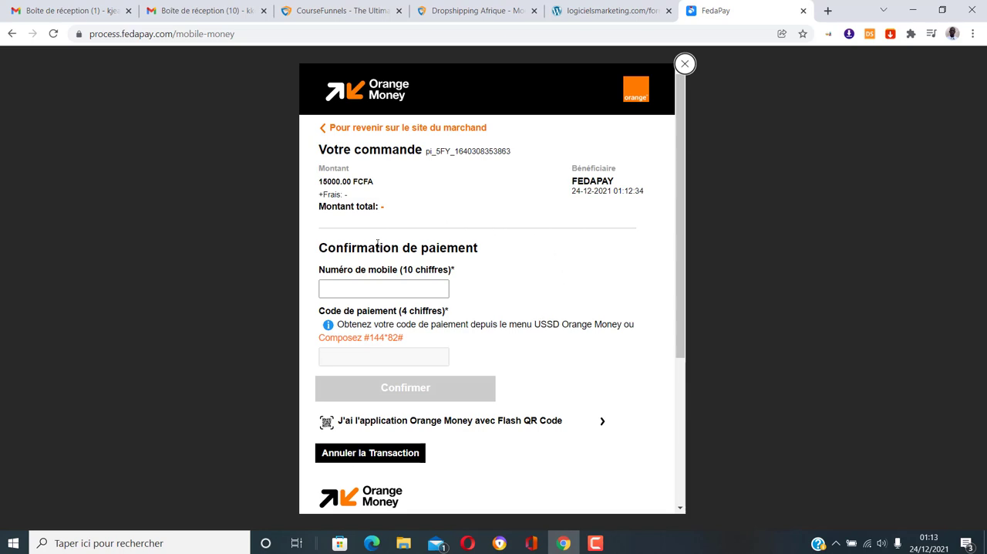
pyautogui.scroll(-2, 525, 239)
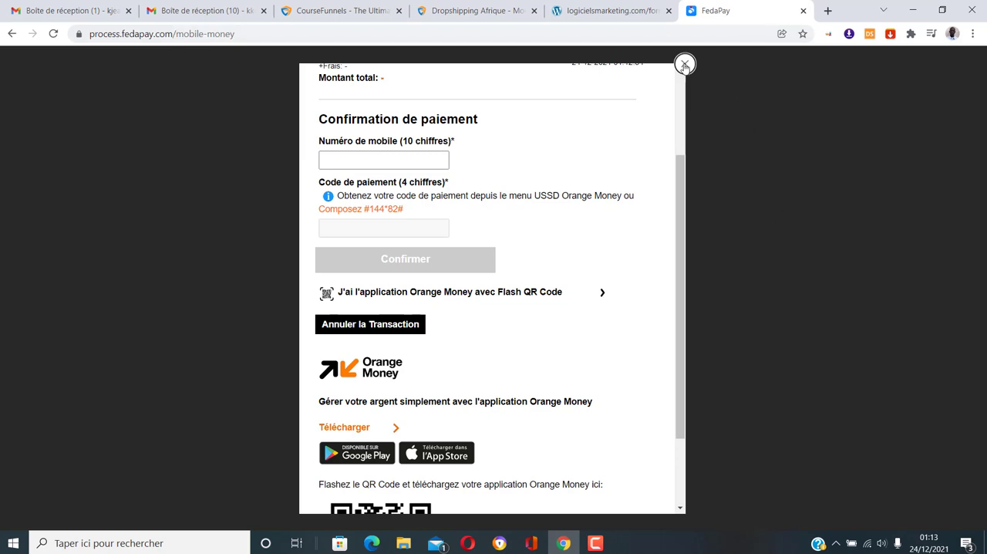
pyautogui.scroll(2, 616, 231)
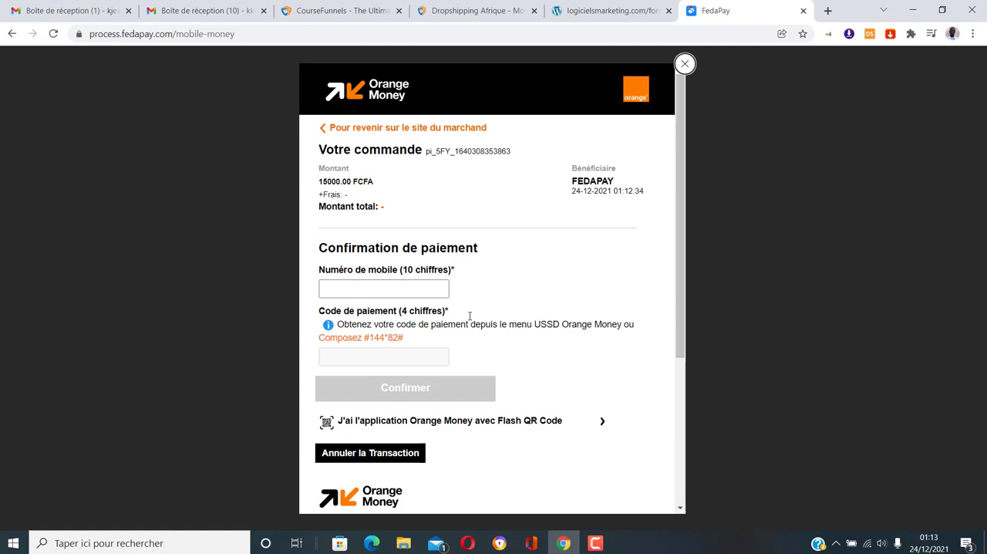
# Open the "DA information client" email sequence for editing and dismiss the Avast Cleanup renewal offer
pyautogui.click(208, 9)
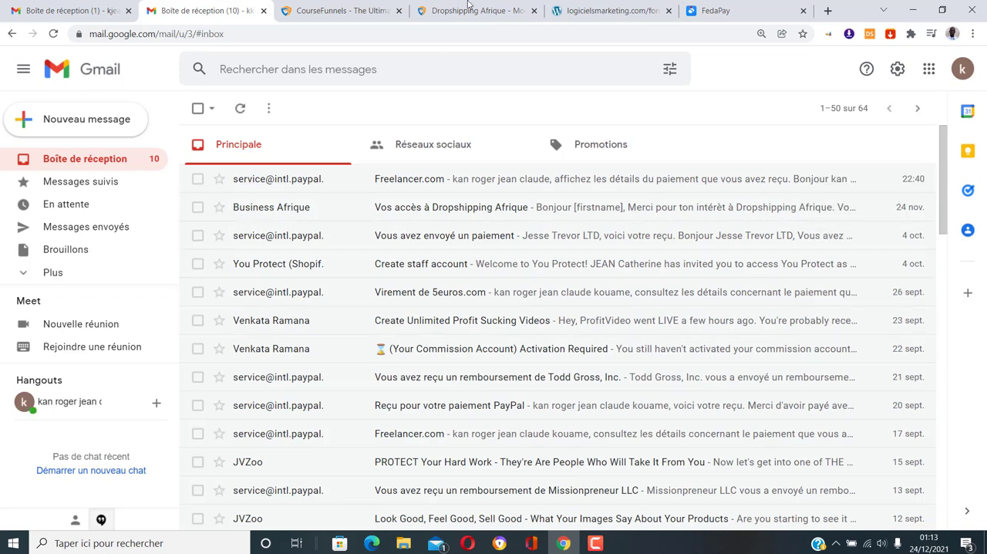
pyautogui.click(468, 9)
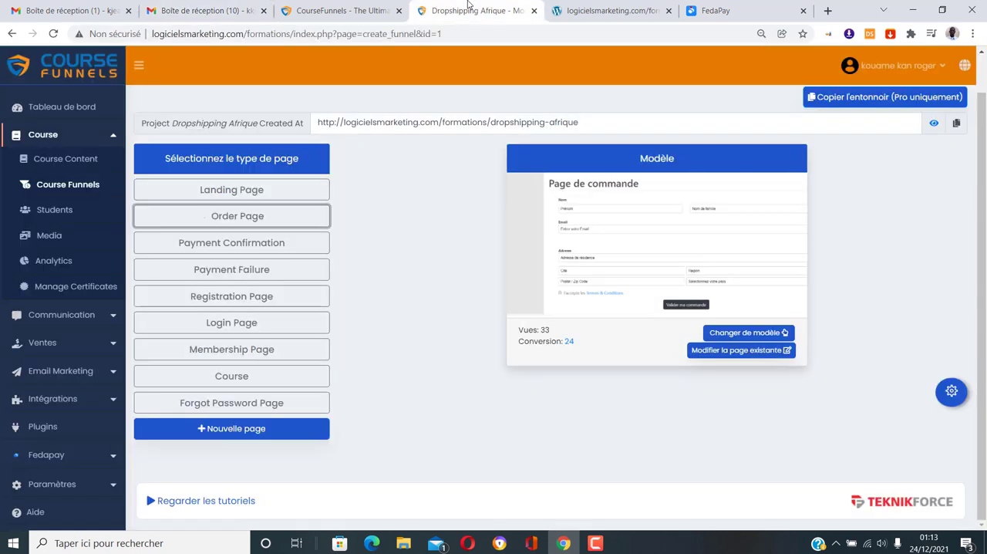
pyautogui.click(92, 371)
pyautogui.scroll(-1, 62, 370)
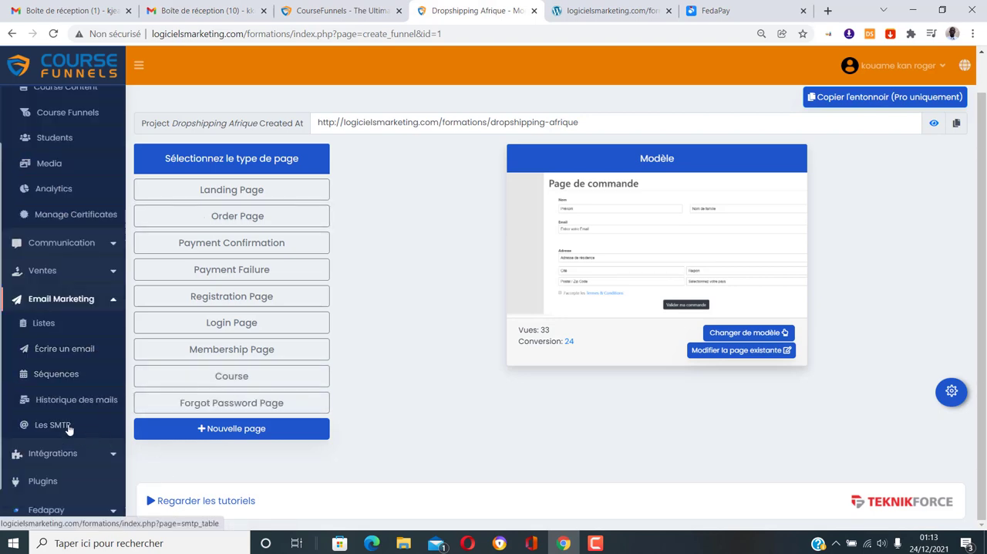
pyautogui.click(55, 375)
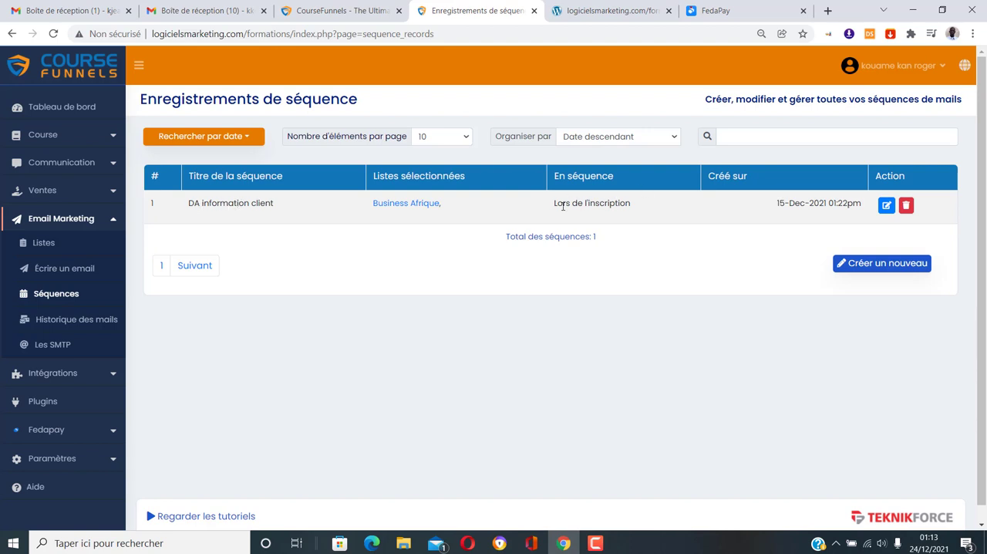
pyautogui.click(886, 206)
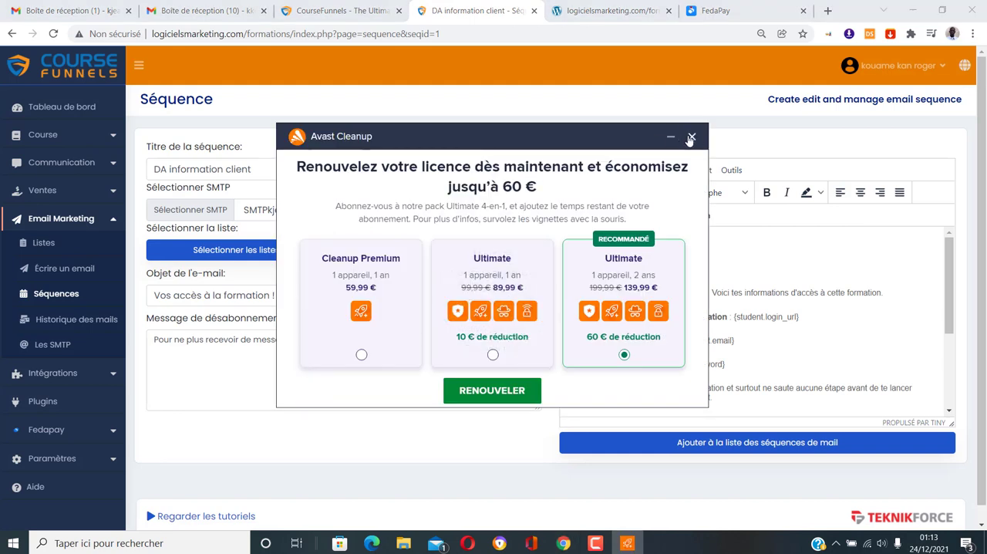
pyautogui.click(691, 137)
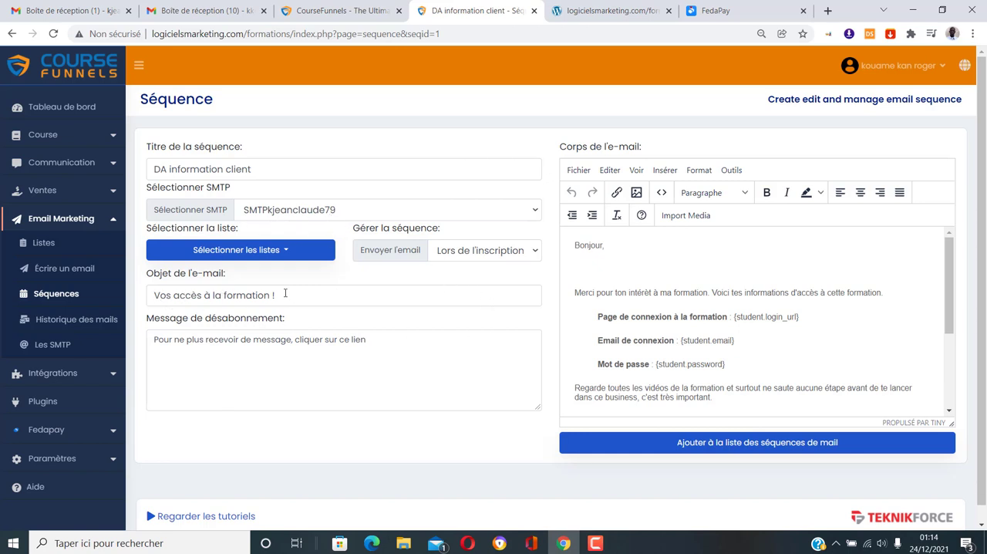
# Read through the email body of the sequence and open the received "Vos accès à Dropshipping Afrique" message in Gmail
pyautogui.click(214, 6)
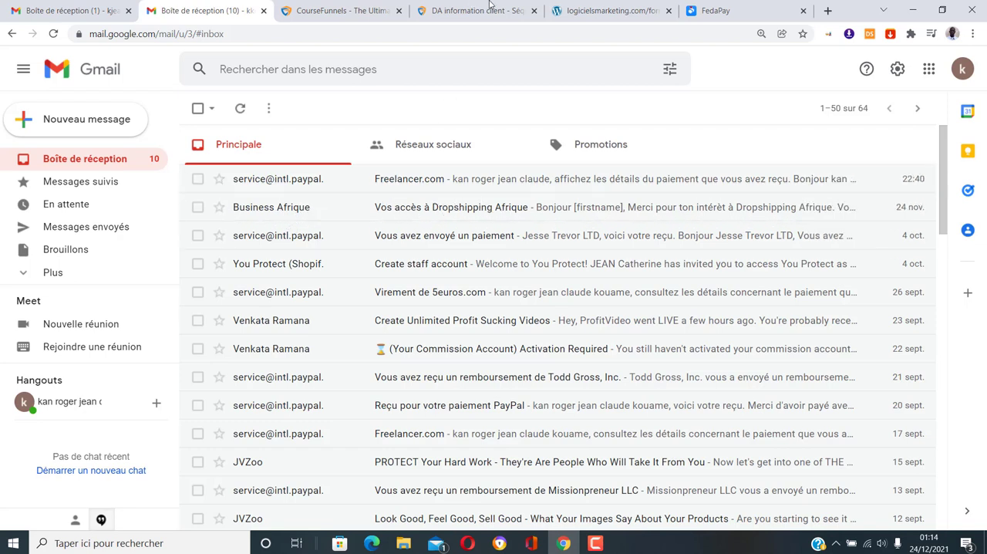
pyautogui.click(486, 10)
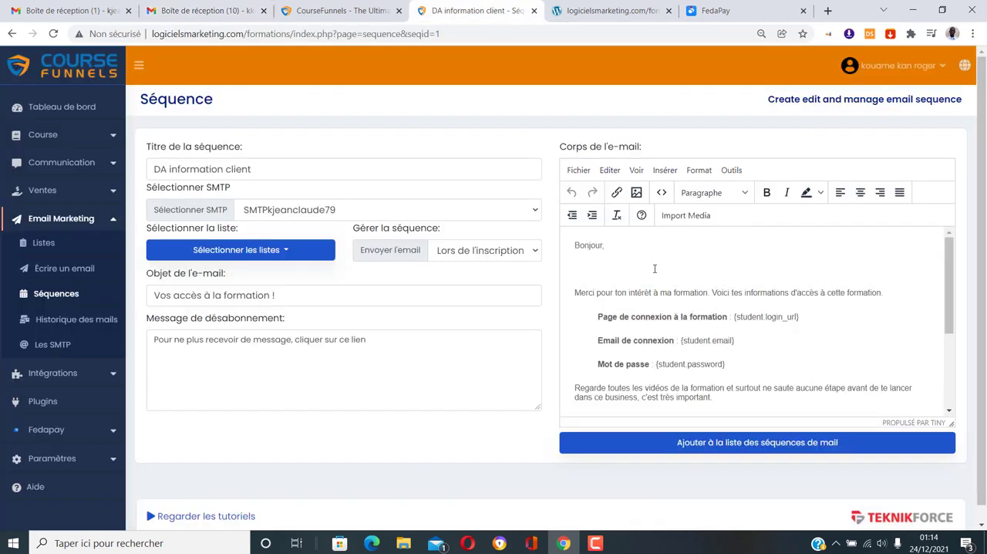
pyautogui.scroll(-1, 664, 351)
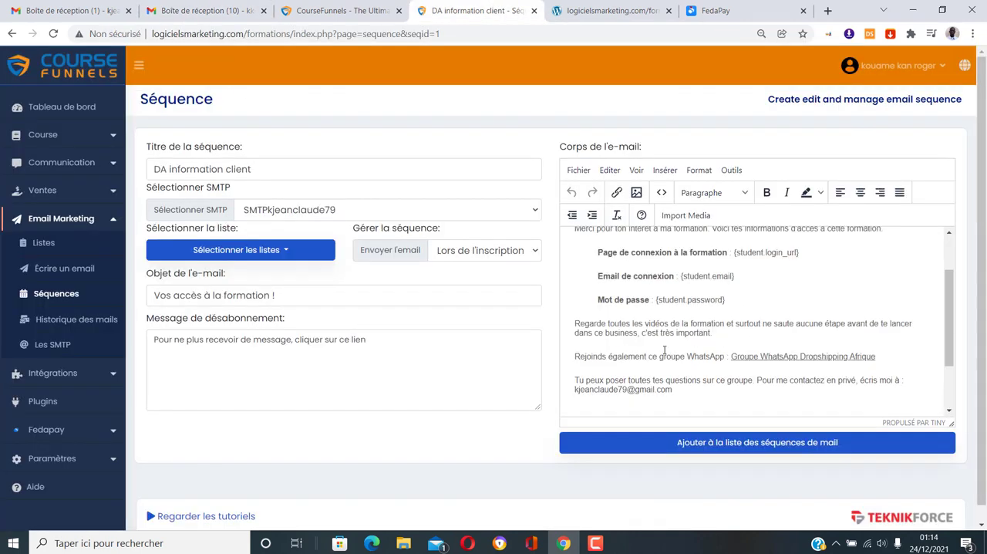
pyautogui.scroll(1, 724, 388)
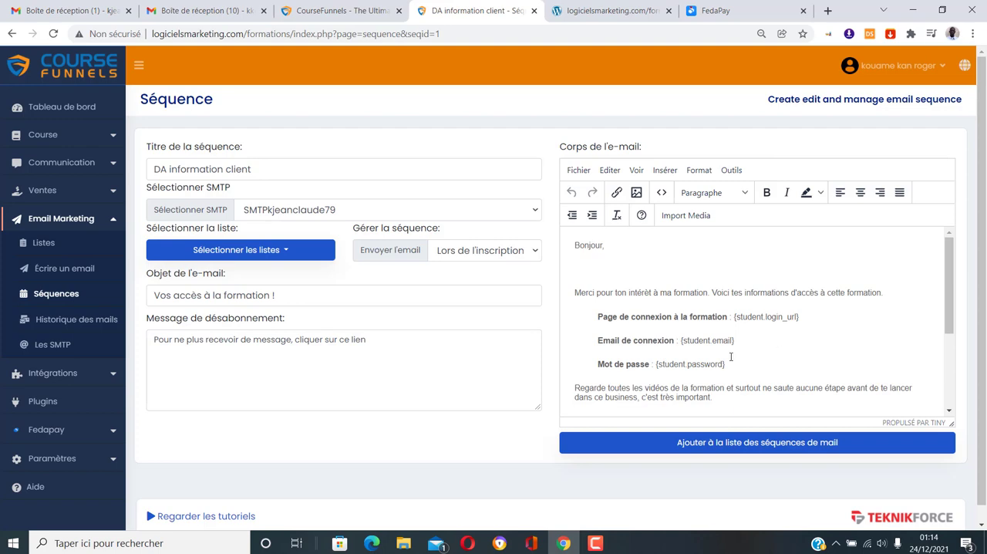
pyautogui.click(212, 14)
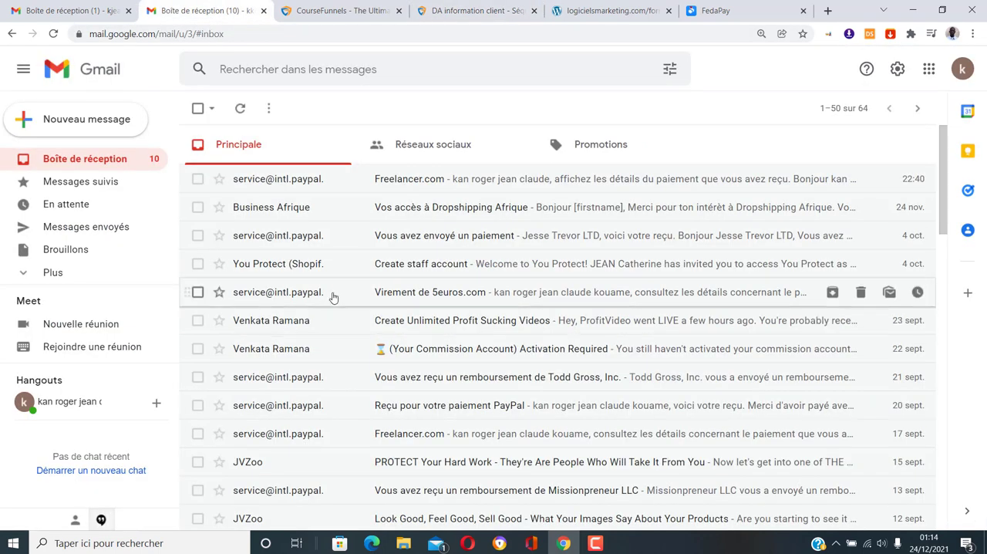
pyautogui.click(313, 209)
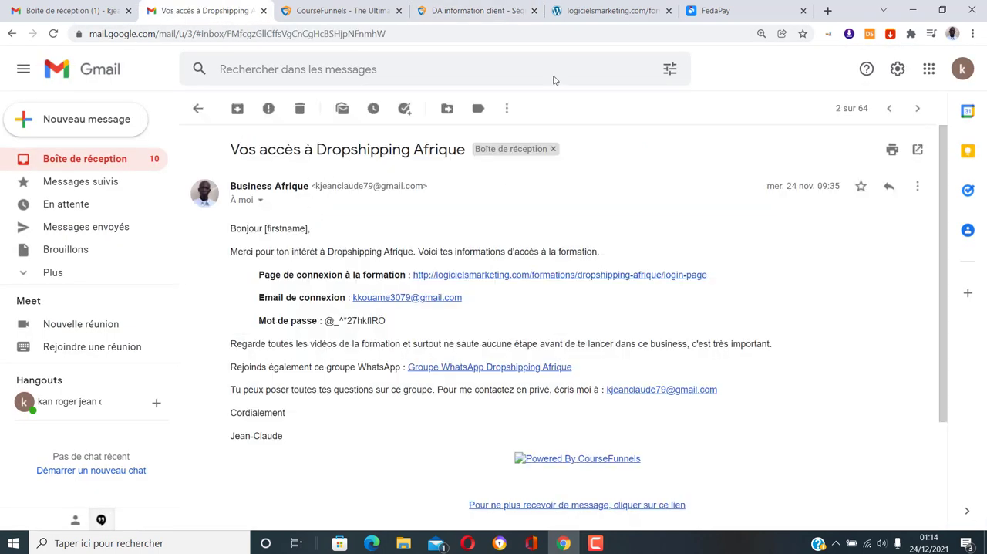
# Revisit the Orange Money payment page and open the course login page from the link in the access email
pyautogui.click(718, 10)
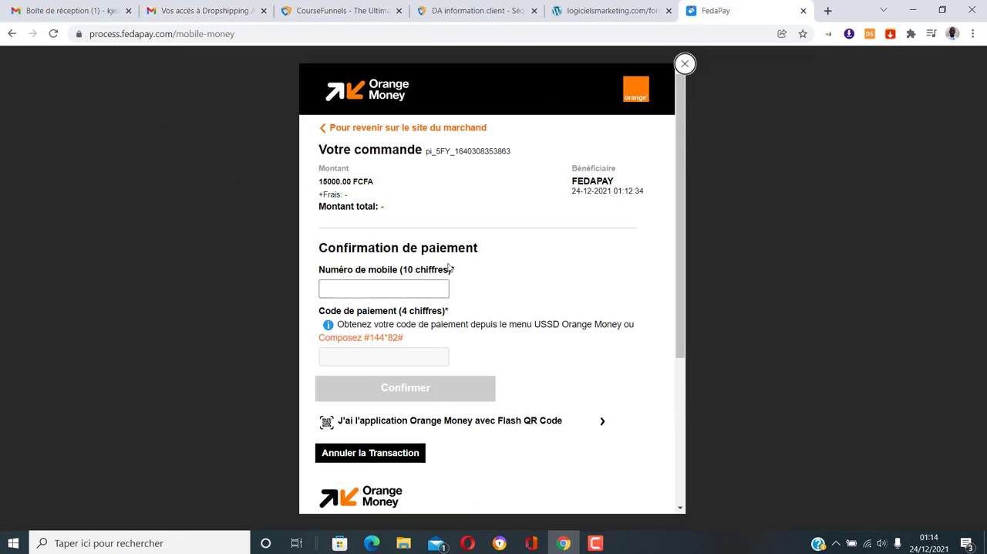
pyautogui.scroll(-4, 499, 309)
pyautogui.scroll(4, 497, 319)
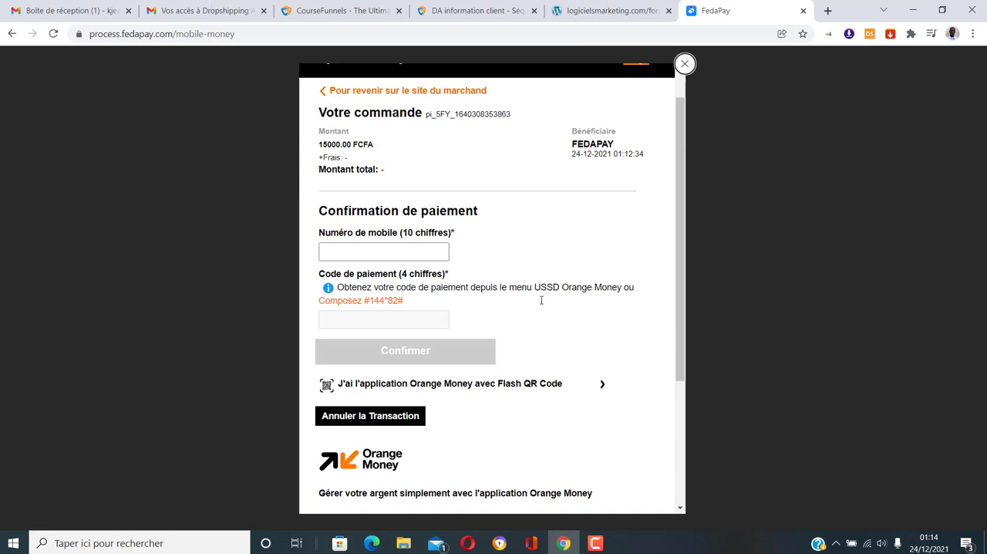
pyautogui.click(209, 10)
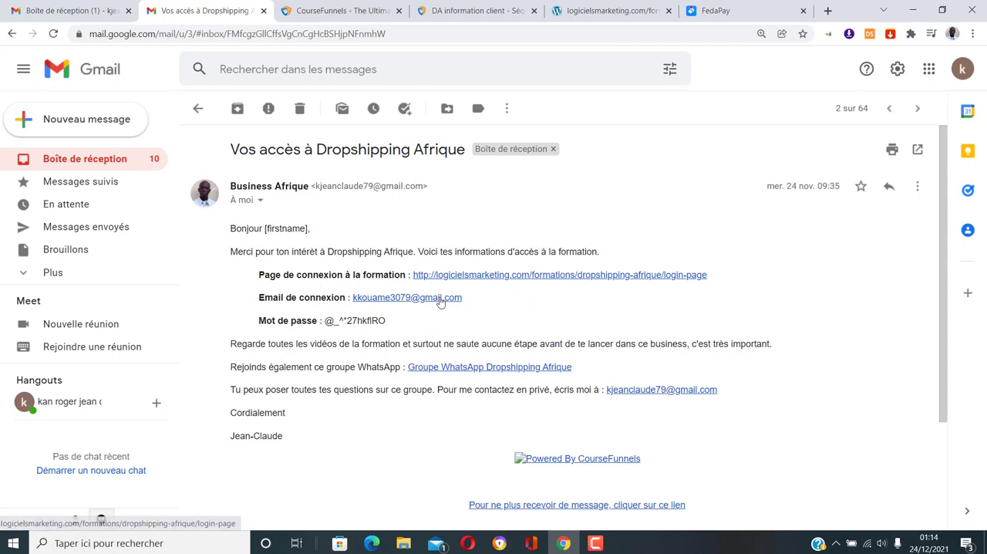
pyautogui.click(495, 277)
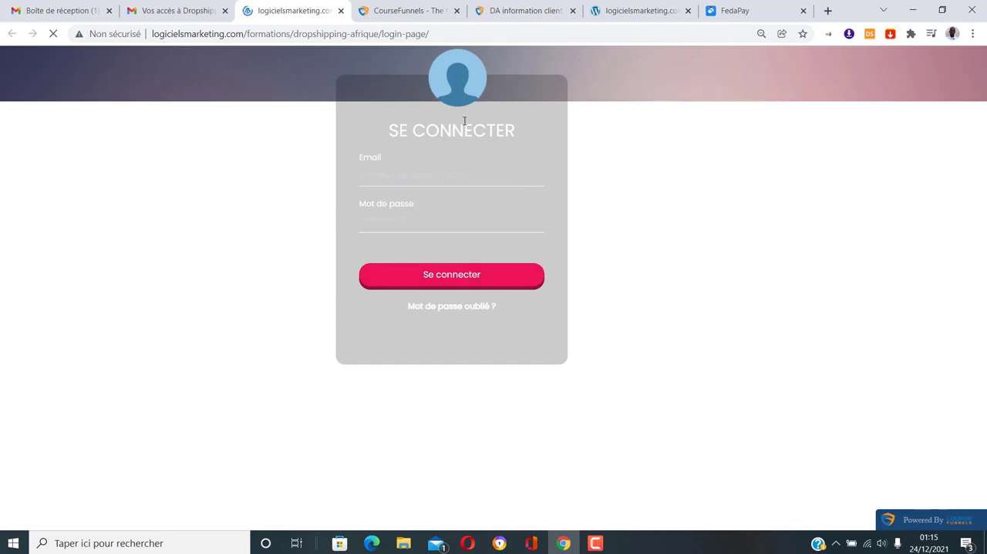
# Open the Dropshipping Afrique funnel in the CourseFunnels admin and display its Login Page template
pyautogui.click(514, 8)
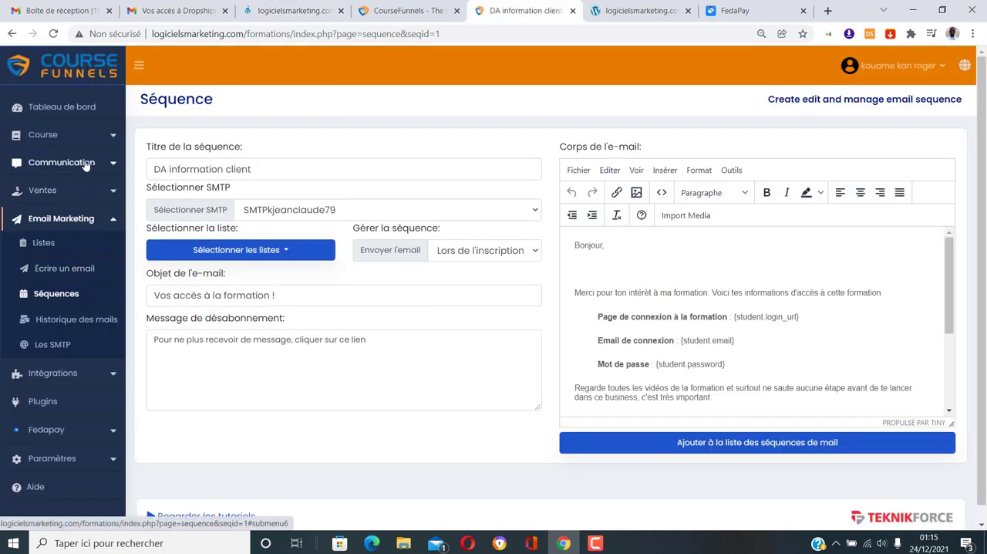
pyautogui.click(81, 135)
pyautogui.click(74, 187)
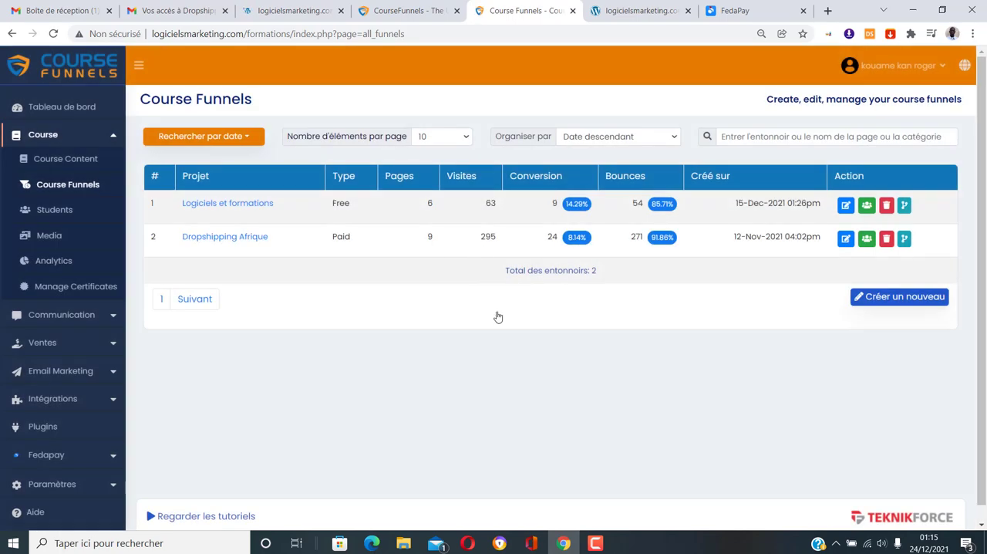
pyautogui.click(846, 240)
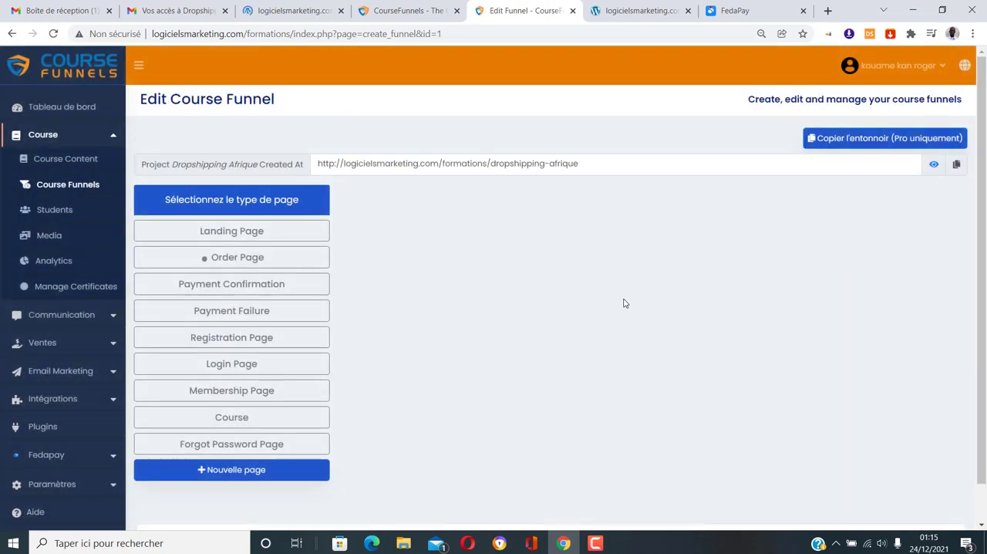
pyautogui.click(263, 268)
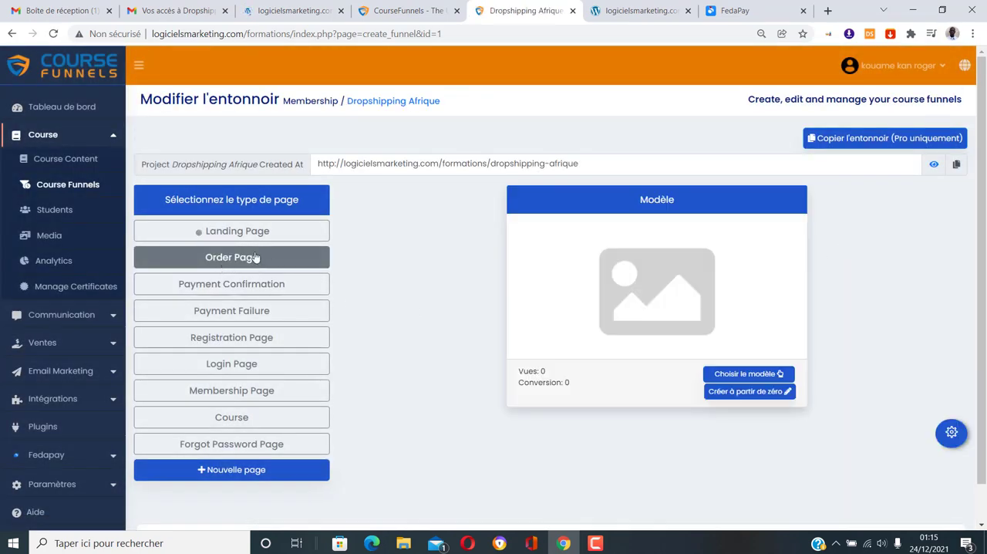
pyautogui.click(210, 285)
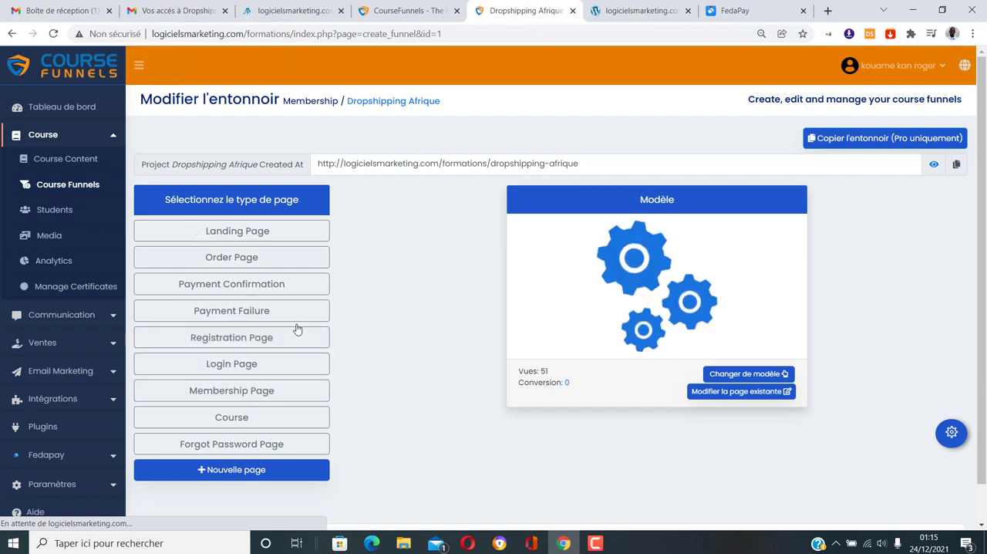
pyautogui.click(254, 366)
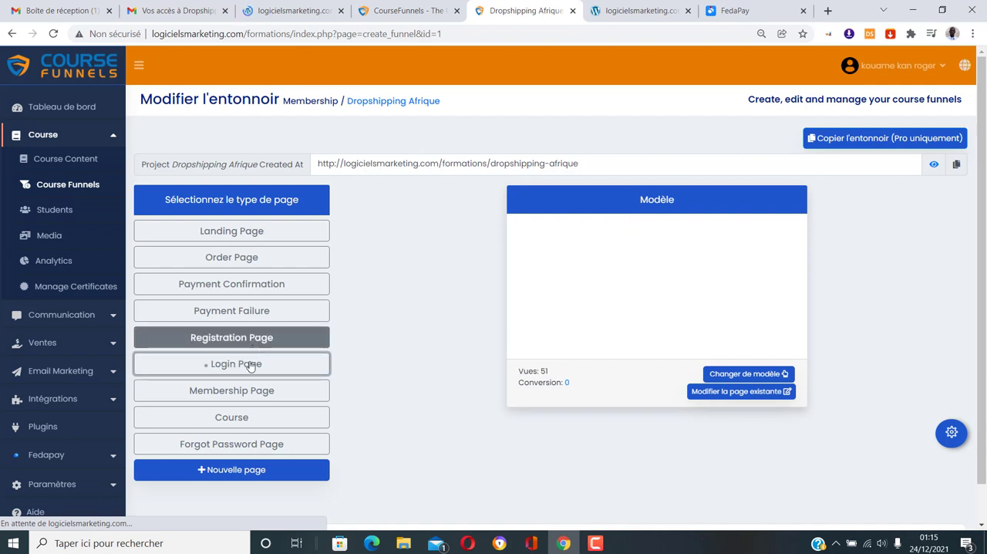
# Copy the login email from the access message in Gmail into the Email field of the course login page
pyautogui.click(308, 6)
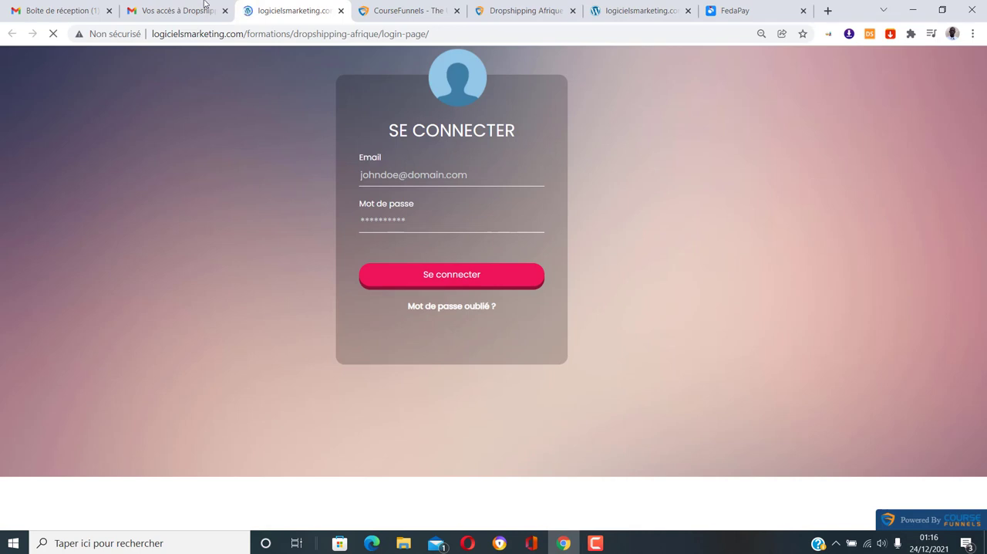
pyautogui.click(178, 10)
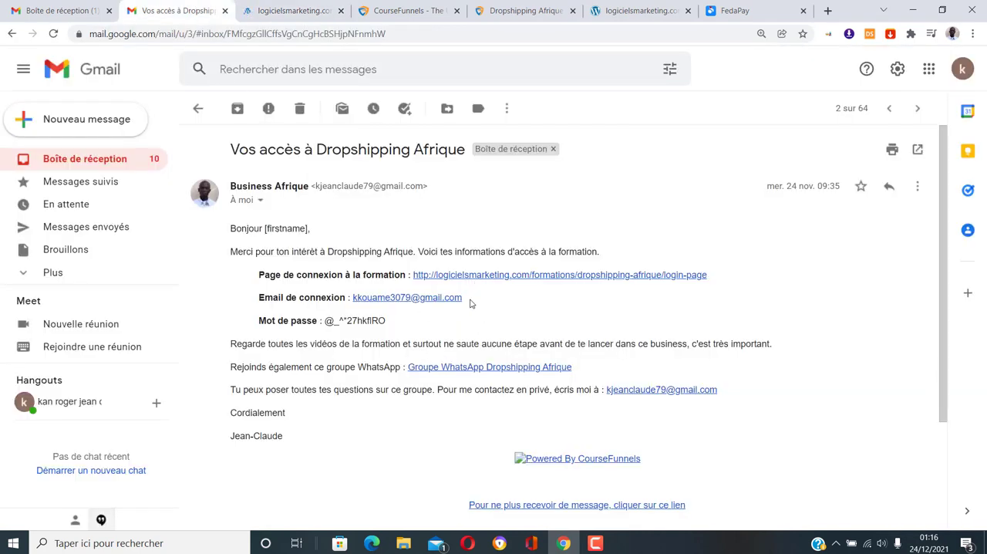
pyautogui.moveTo(469, 303); pyautogui.dragTo(356, 301)
pyautogui.hotkey('ctrl', 'c')
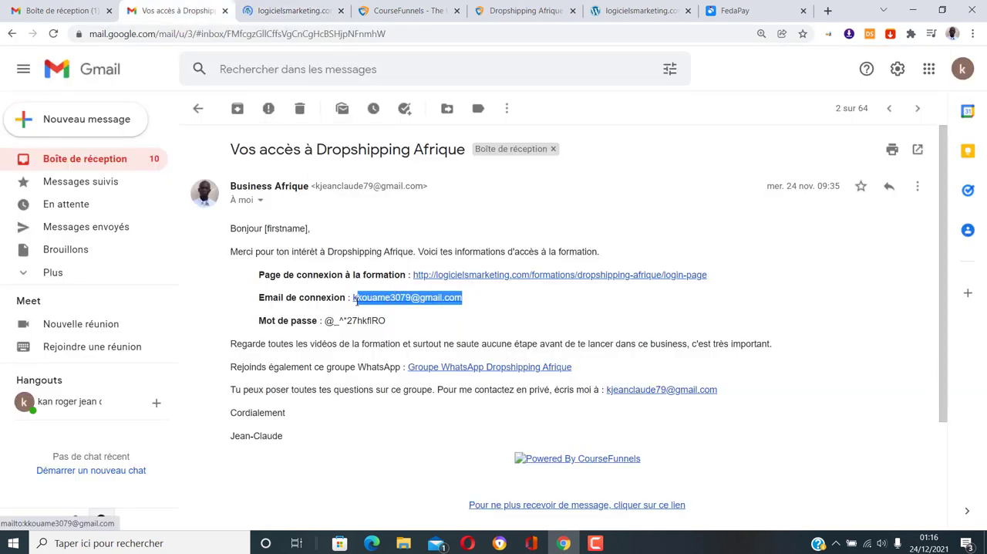
pyautogui.rightClick(391, 298)
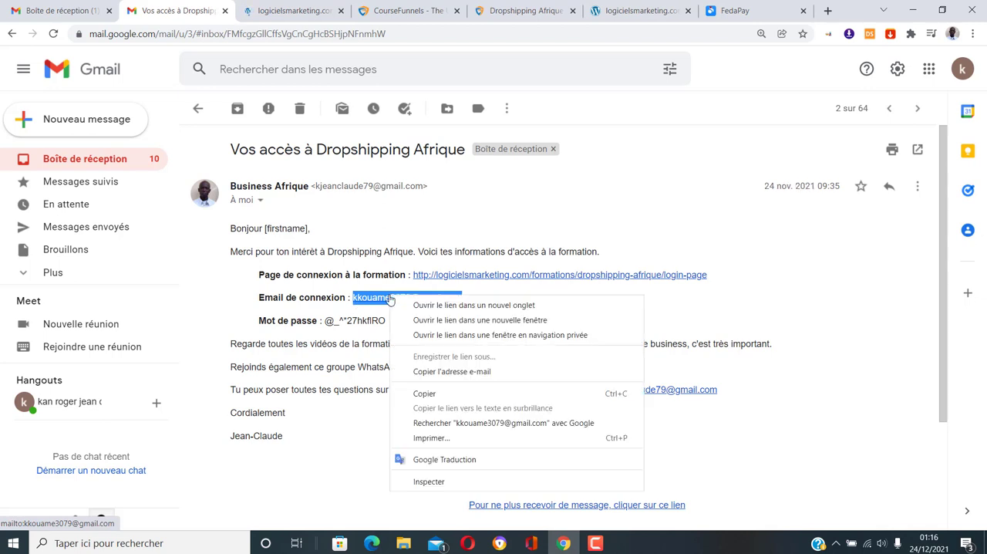
pyautogui.click(426, 394)
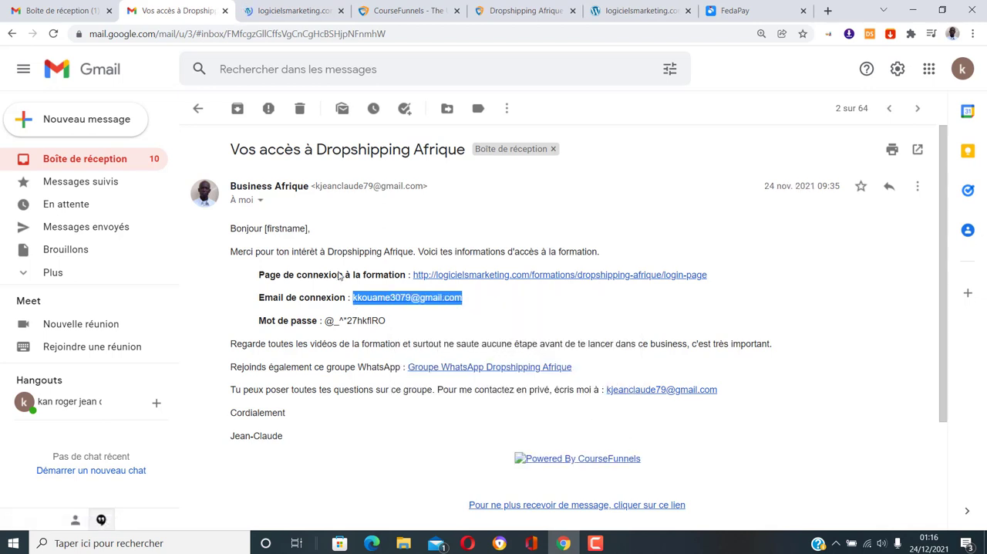
pyautogui.click(270, 8)
pyautogui.click(385, 176)
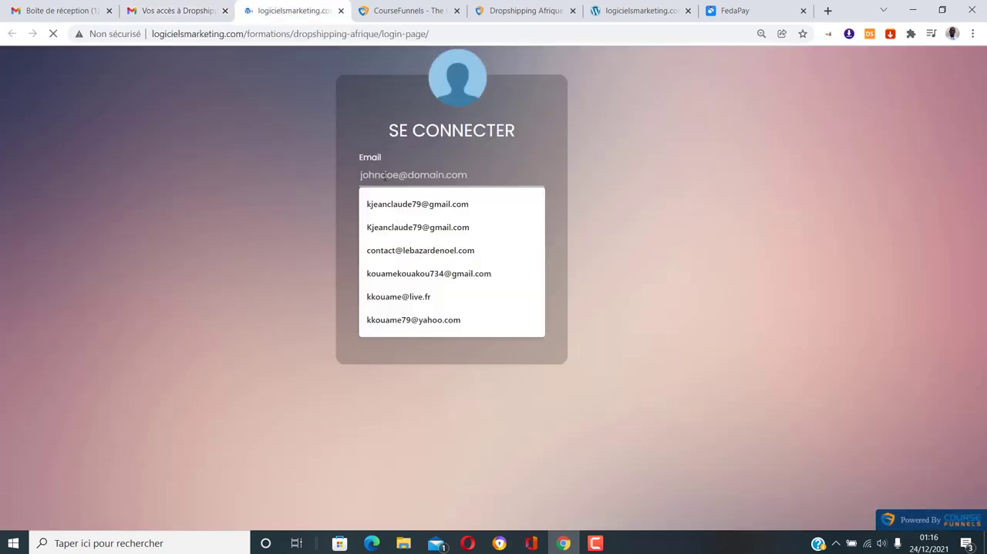
pyautogui.hotkey('ctrl', 'v')
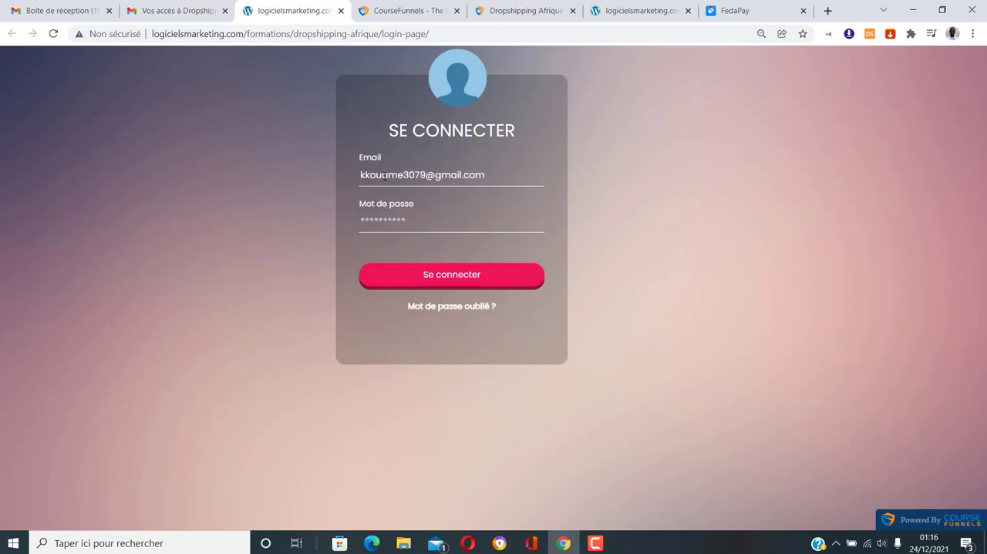
# Copy the account password from the access email into the Mot de passe field and log in to the member area
pyautogui.click(156, 8)
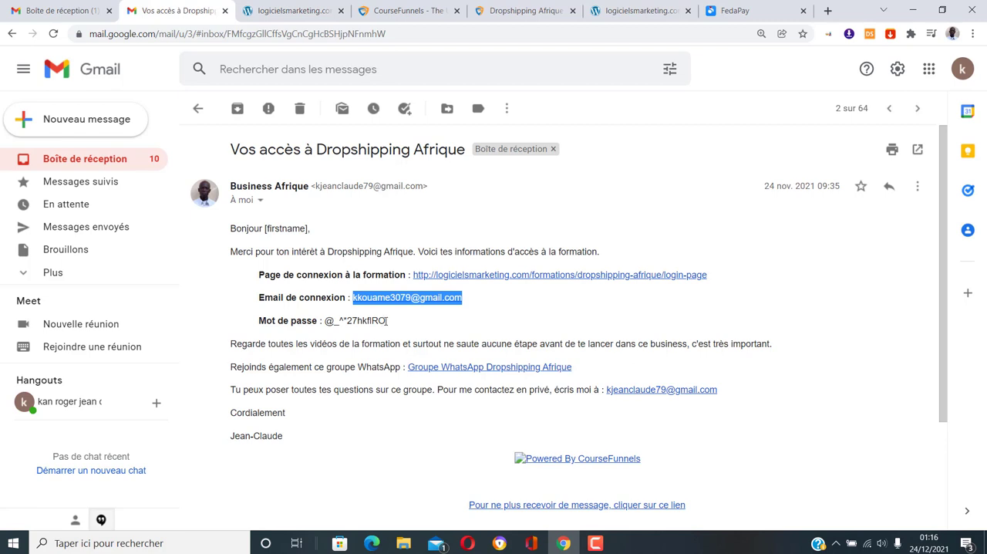
pyautogui.moveTo(387, 320); pyautogui.dragTo(327, 323)
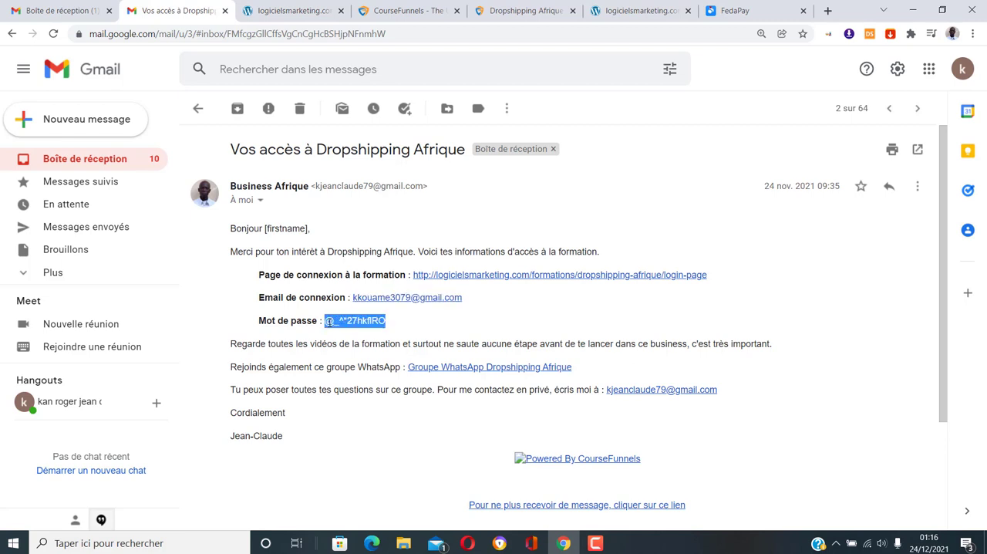
pyautogui.rightClick(329, 321)
pyautogui.click(343, 330)
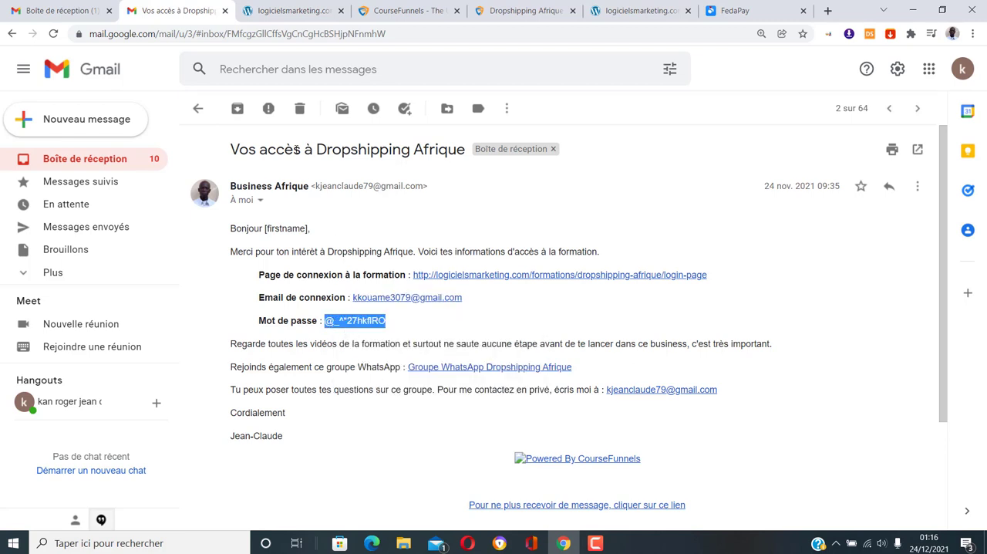
pyautogui.click(312, 5)
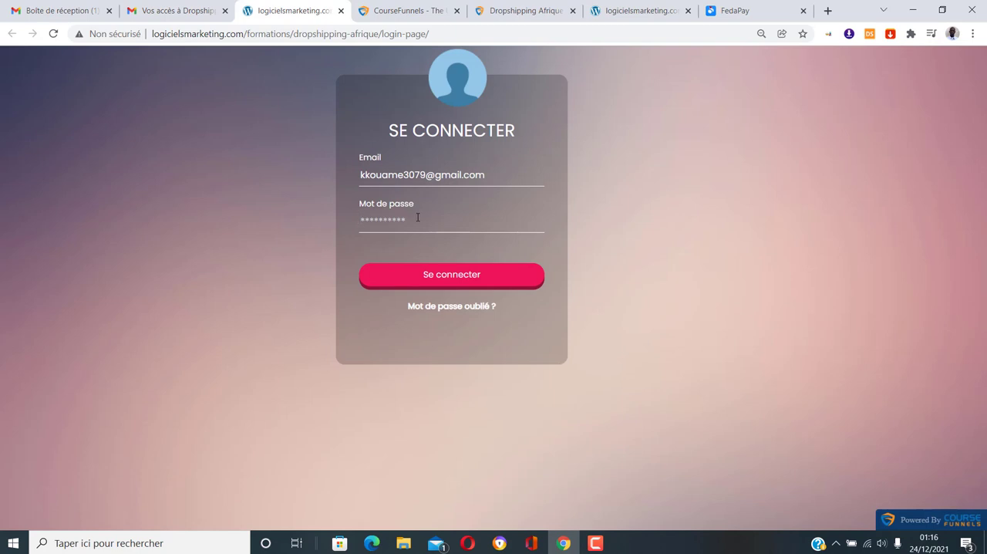
pyautogui.click(418, 218)
pyautogui.hotkey('ctrl', 'v')
pyautogui.click(478, 277)
pyautogui.click(474, 280)
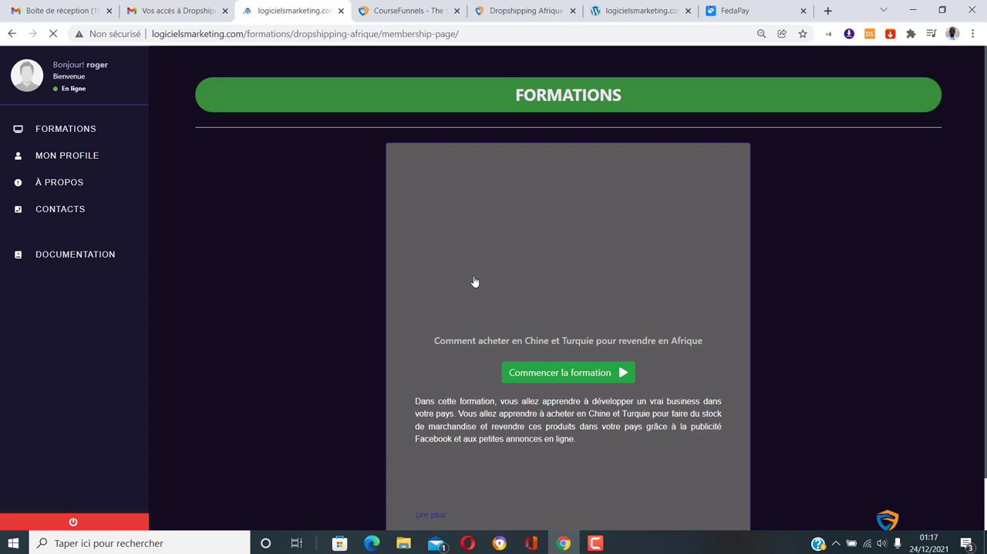
# Look over the Formations membership page and return to the Dropshipping Afrique funnel editor
pyautogui.scroll(-1, 364, 300)
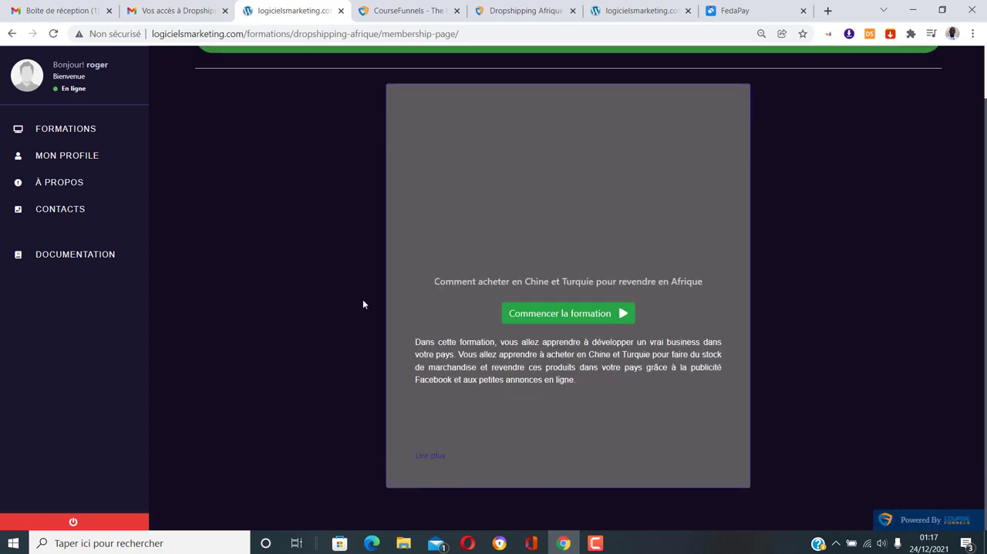
pyautogui.scroll(1, 363, 299)
pyautogui.click(517, 10)
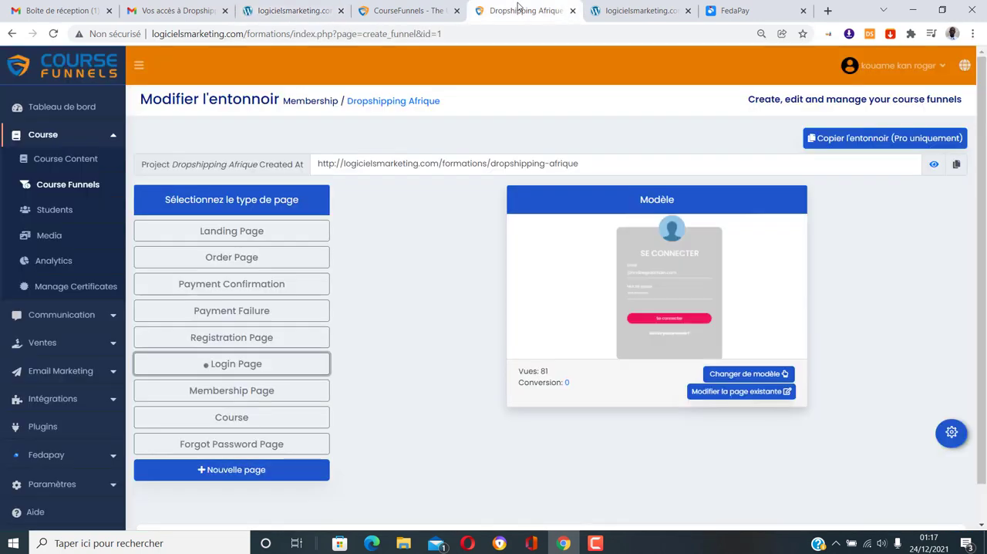
# Display the Membership Page template in the funnel editor, and look over the live Formations membership page
pyautogui.click(236, 391)
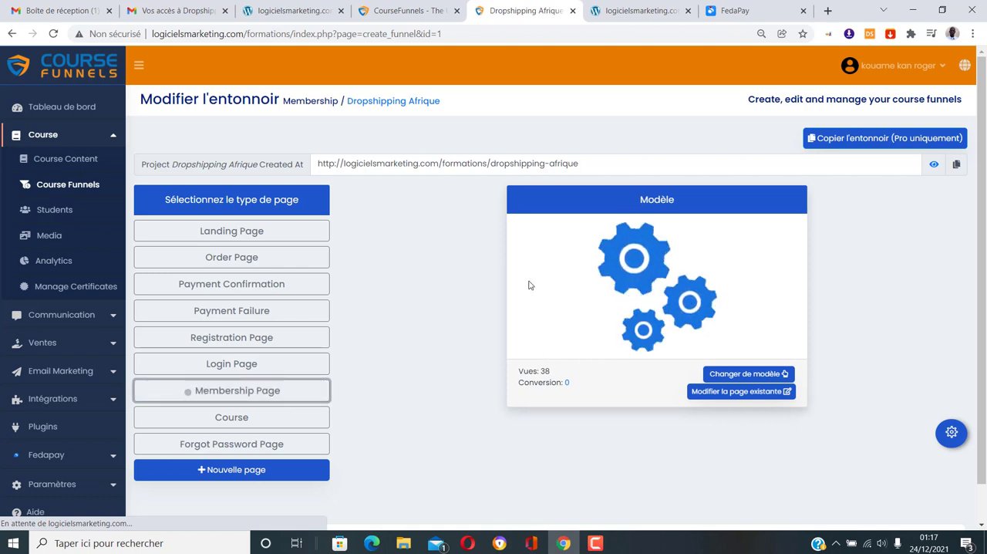
pyautogui.click(297, 10)
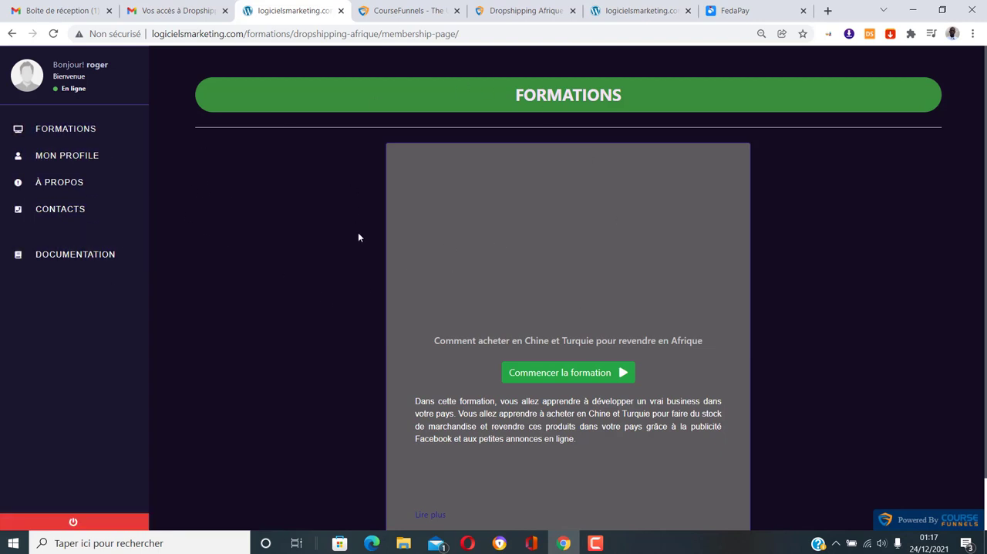
pyautogui.scroll(-1, 360, 255)
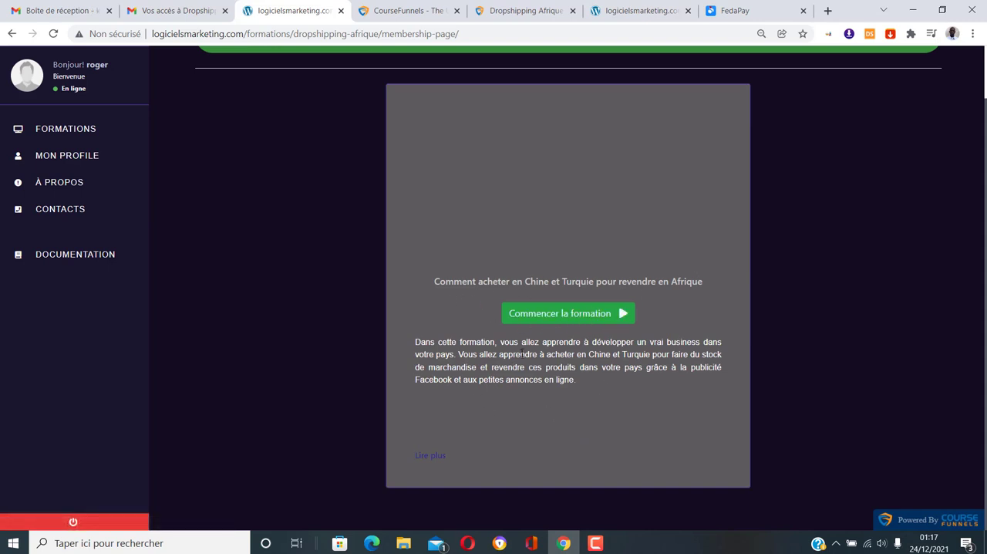
pyautogui.scroll(1, 522, 352)
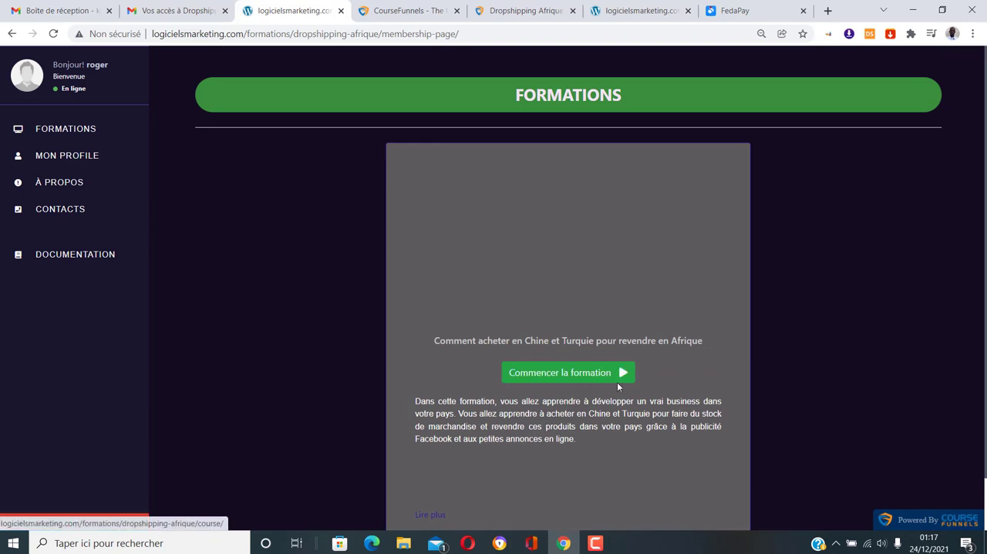
# Start the course "Comment acheter en Chine et Turquie pour revendre en Afrique" and look over its lesson page
pyautogui.click(600, 372)
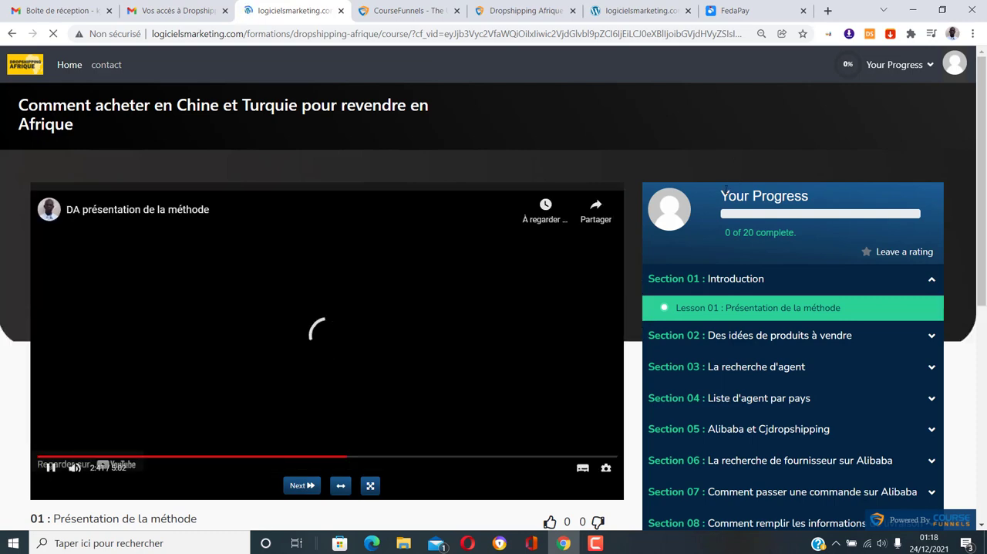
pyautogui.scroll(-2, 724, 189)
pyautogui.scroll(-3, 725, 193)
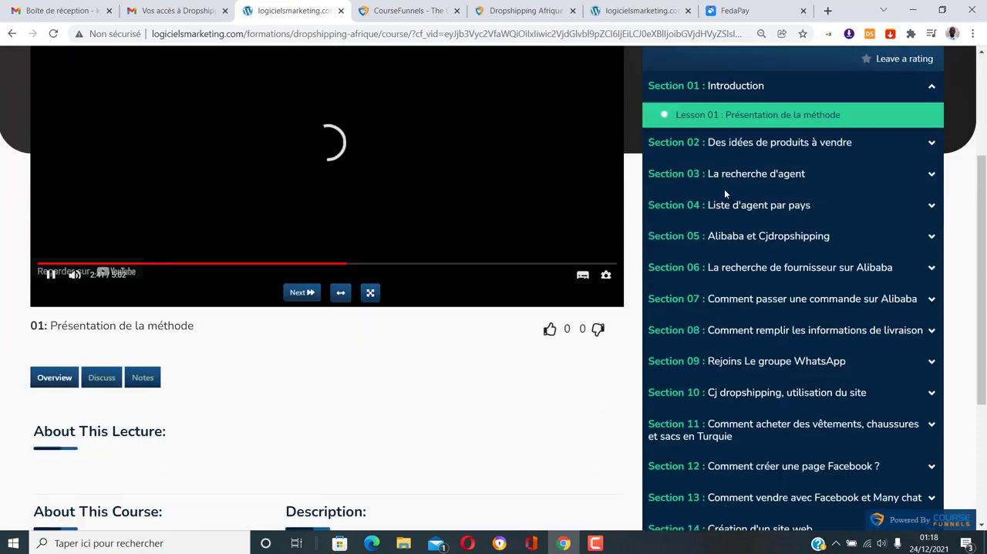
pyautogui.scroll(3, 718, 224)
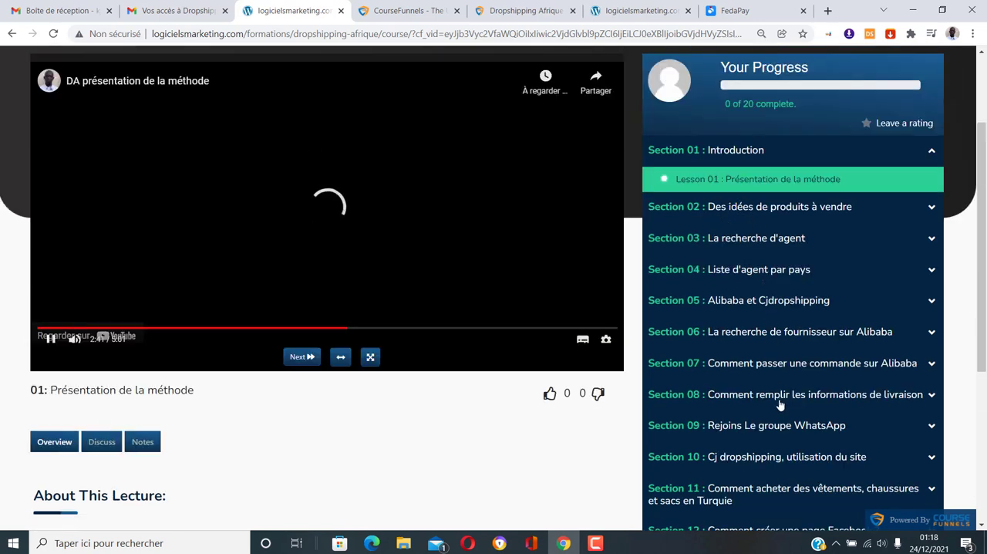
# Expand and collapse sections 02, 03 and 04 of the course outline to check the lessons they contain
pyautogui.click(928, 205)
pyautogui.click(927, 216)
pyautogui.click(931, 237)
pyautogui.click(929, 232)
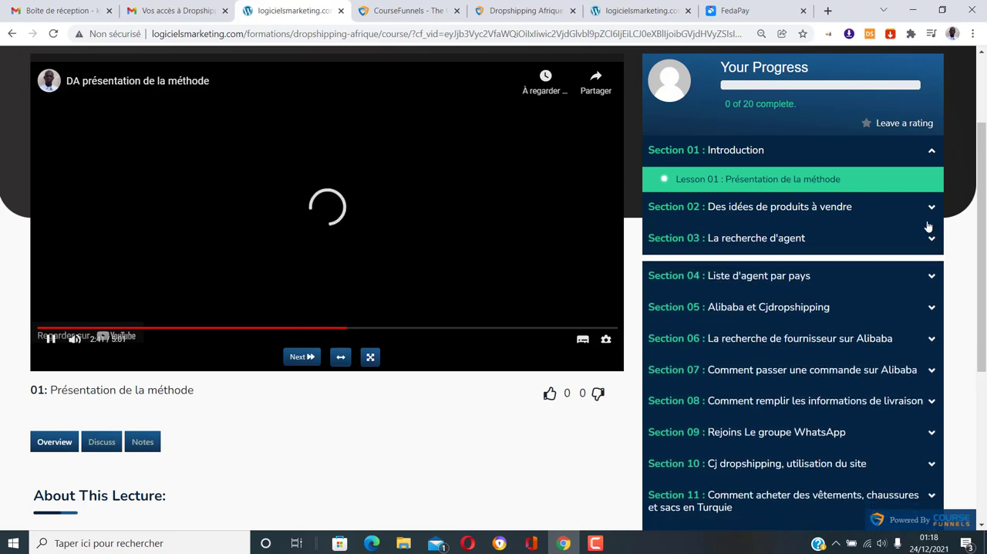
pyautogui.click(932, 272)
pyautogui.click(933, 274)
pyautogui.scroll(2, 910, 313)
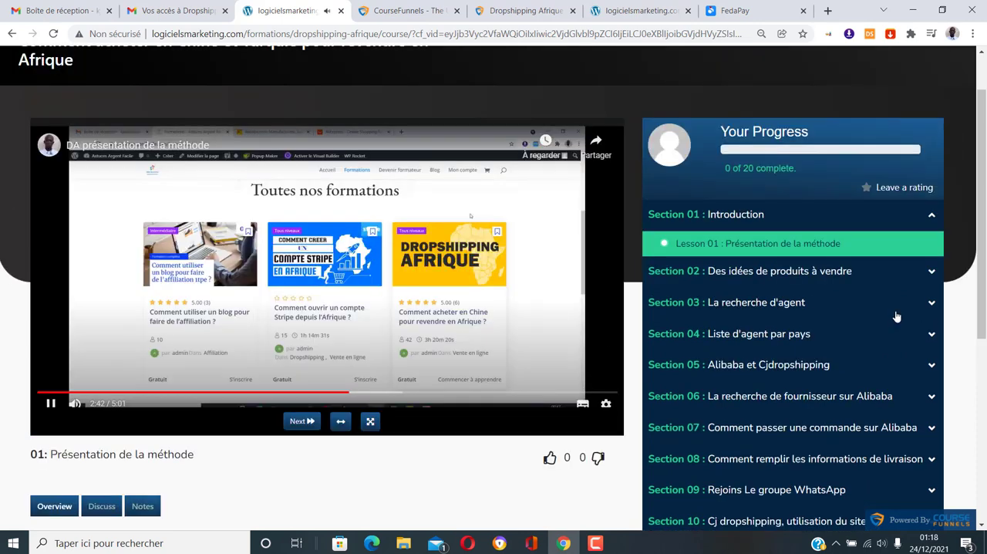
pyautogui.scroll(-1, 506, 232)
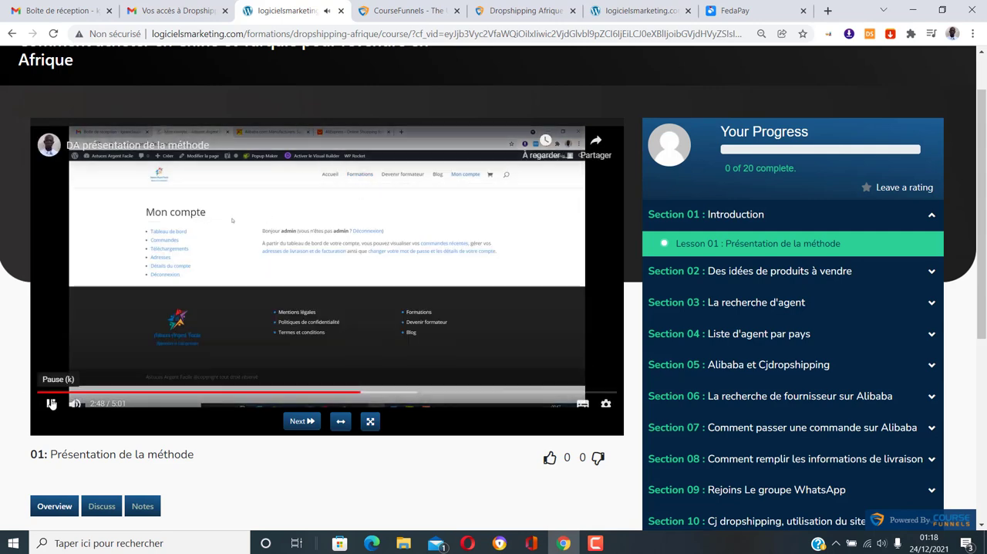
# Pause the video of Lesson 01, "Présentation de la méthode"
pyautogui.click(50, 403)
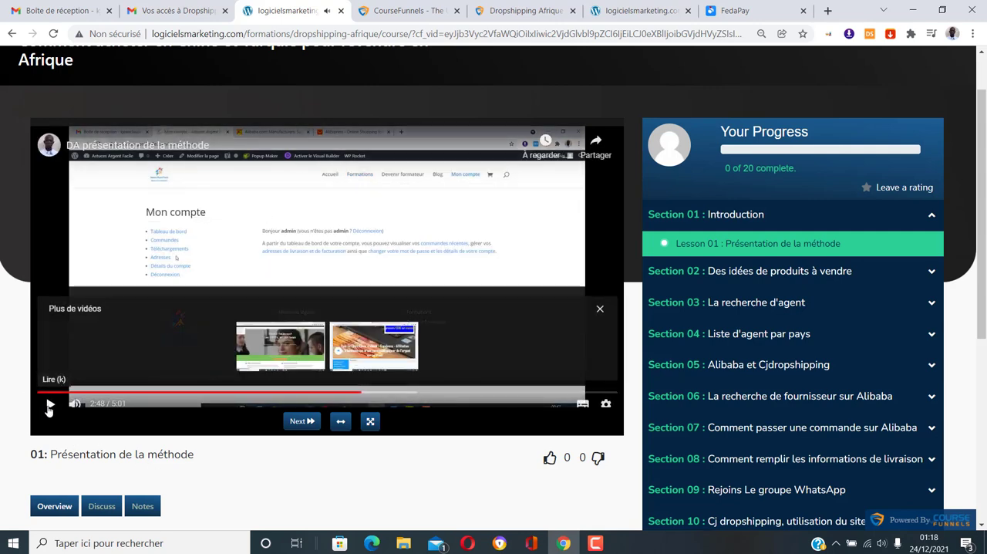
pyautogui.click(50, 404)
pyautogui.click(50, 404)
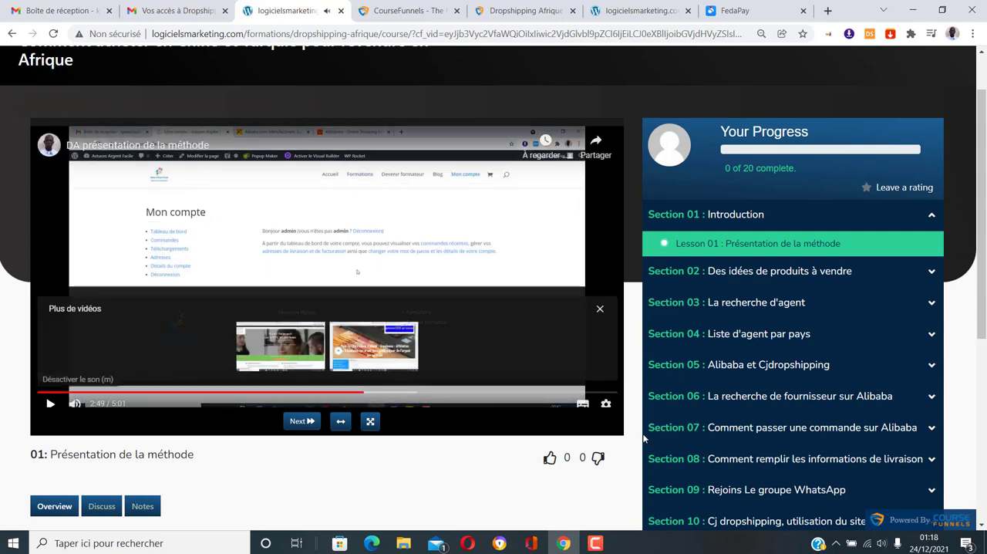
# Open Lesson 08, "Comment remplir les informations de livraison", pause its video and dismiss the suggested videos
pyautogui.scroll(-2, 852, 388)
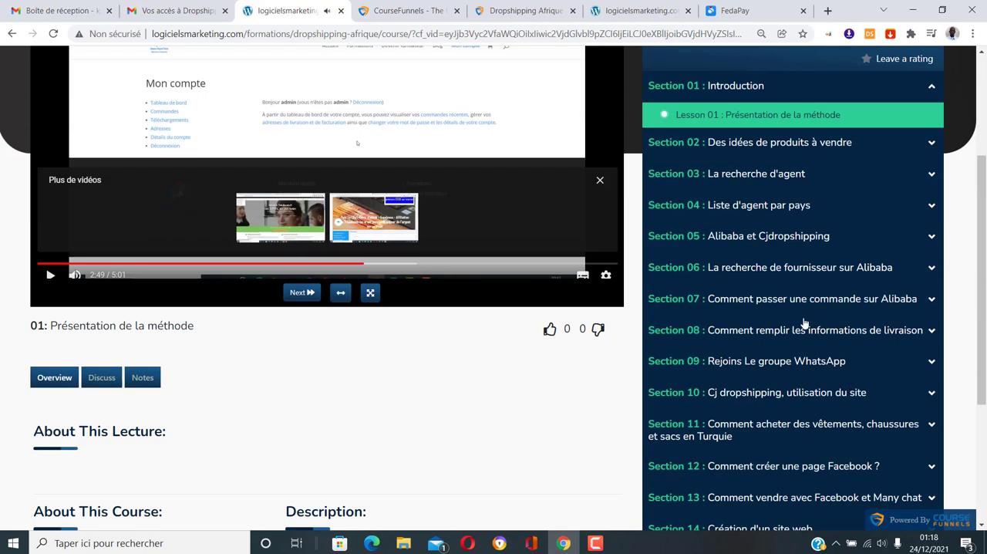
pyautogui.click(932, 332)
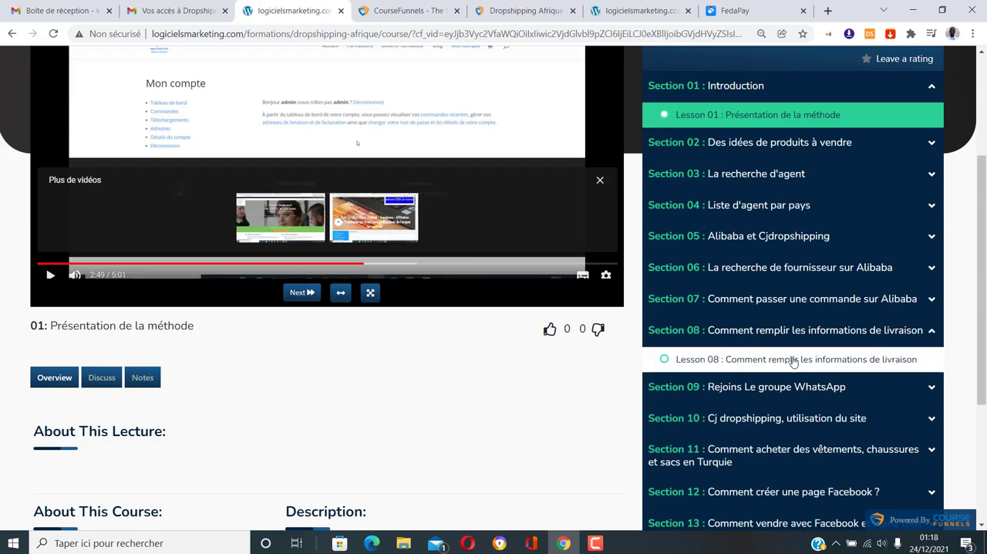
pyautogui.click(794, 360)
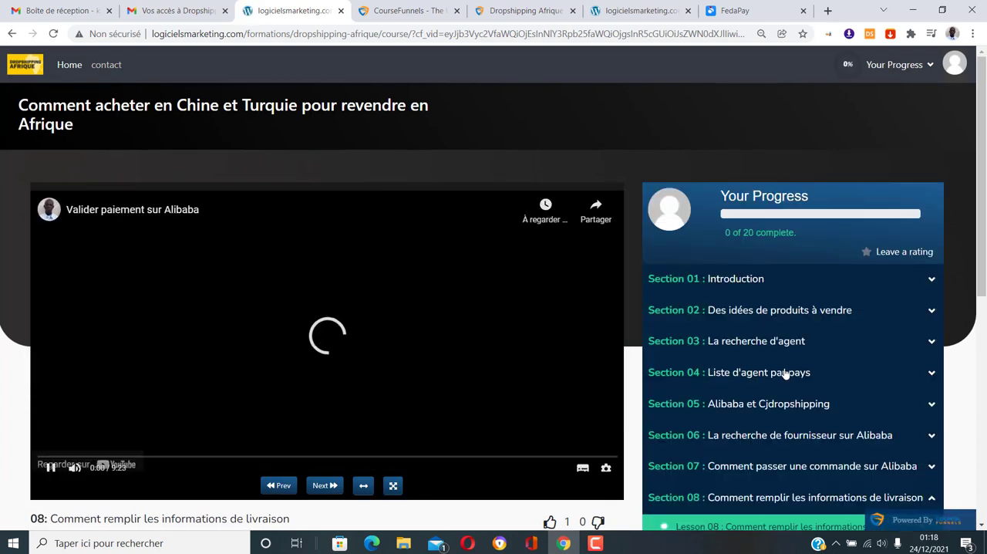
pyautogui.scroll(-1, 785, 373)
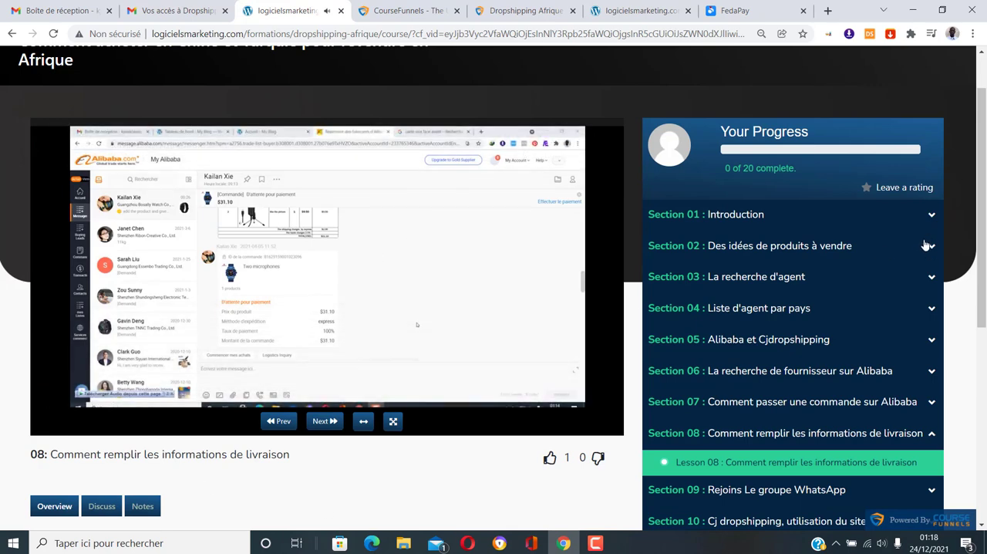
pyautogui.click(50, 402)
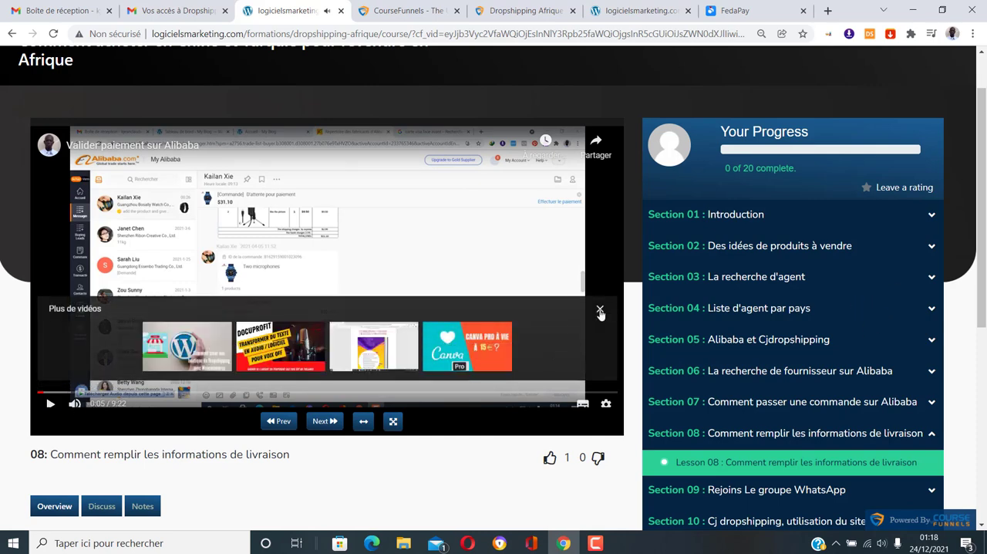
pyautogui.click(601, 311)
# Review the progress area and the full list of course sections, from Introduction to Création d'un site web
pyautogui.scroll(1, 774, 328)
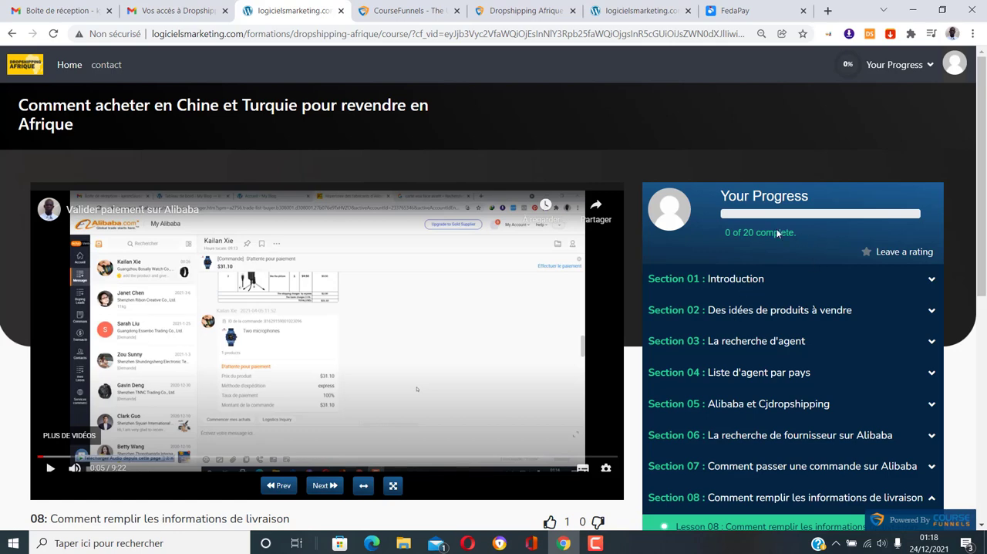
pyautogui.scroll(-1, 858, 251)
pyautogui.scroll(-4, 859, 250)
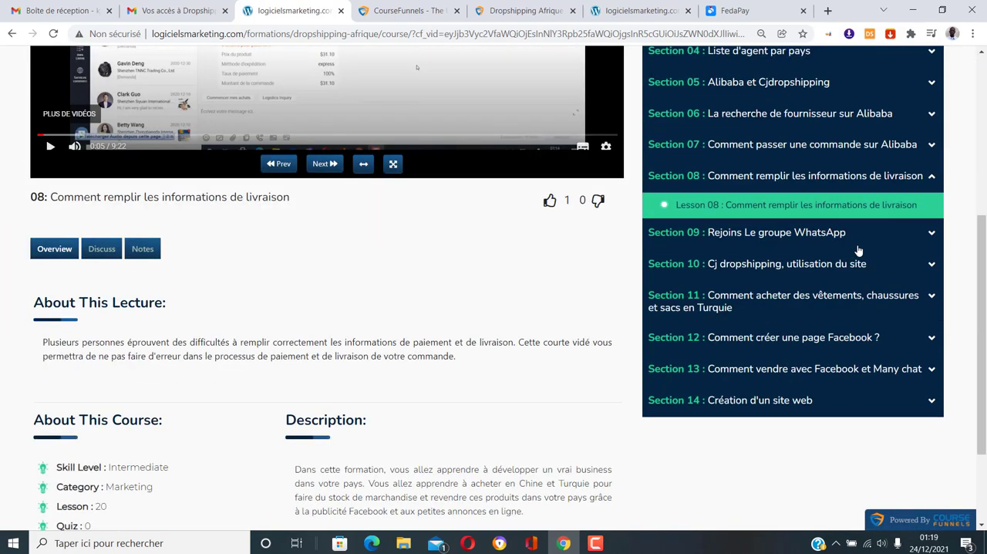
pyautogui.scroll(3, 858, 251)
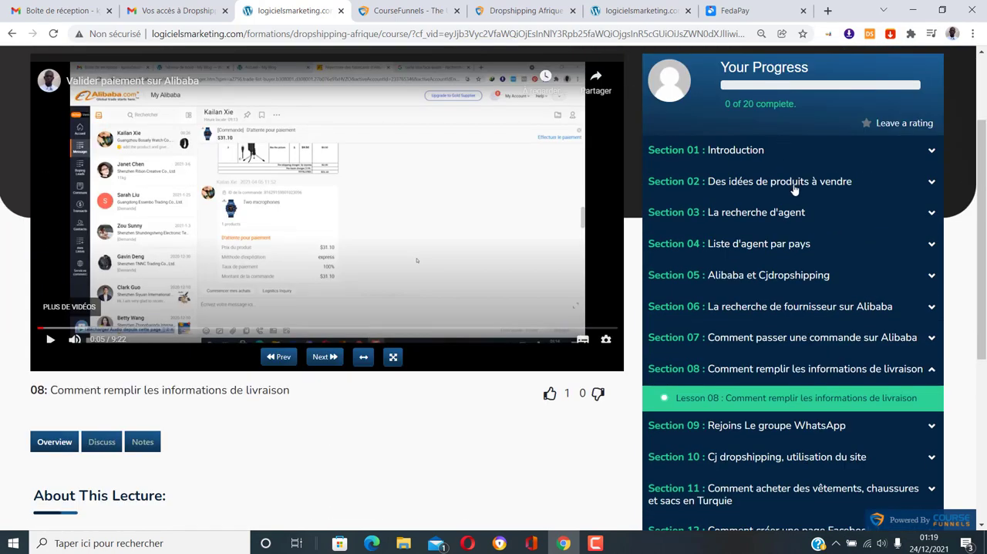
pyautogui.scroll(-2, 821, 279)
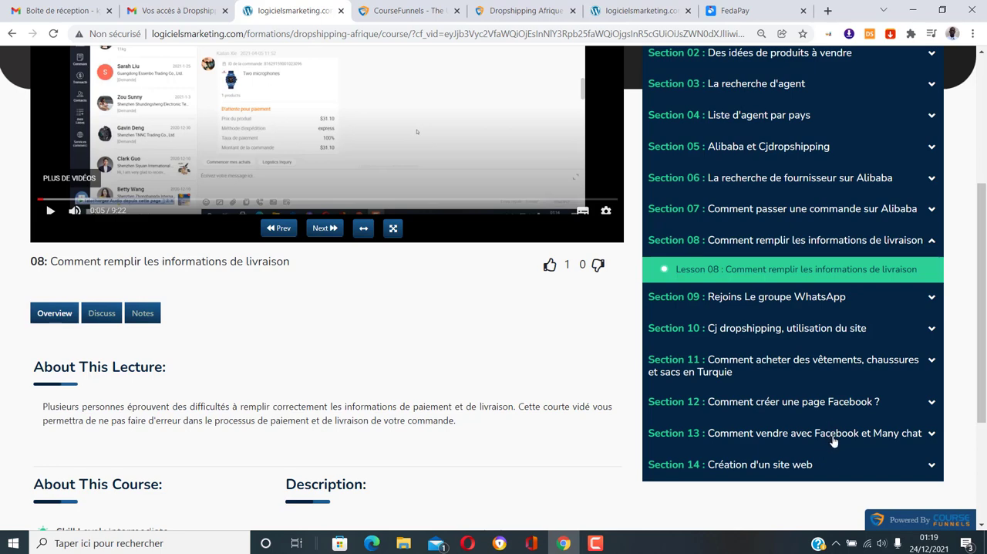
pyautogui.scroll(-1, 832, 440)
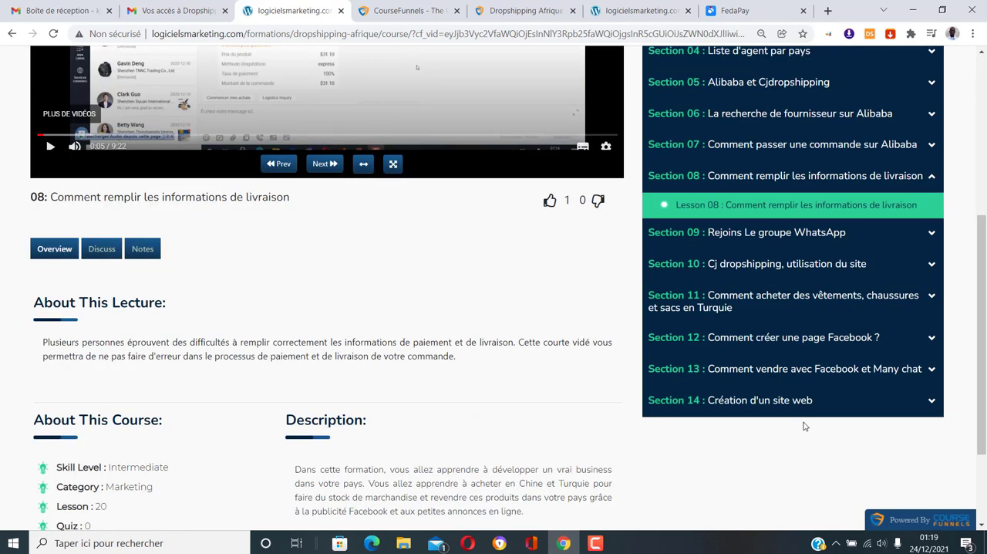
pyautogui.scroll(4, 806, 424)
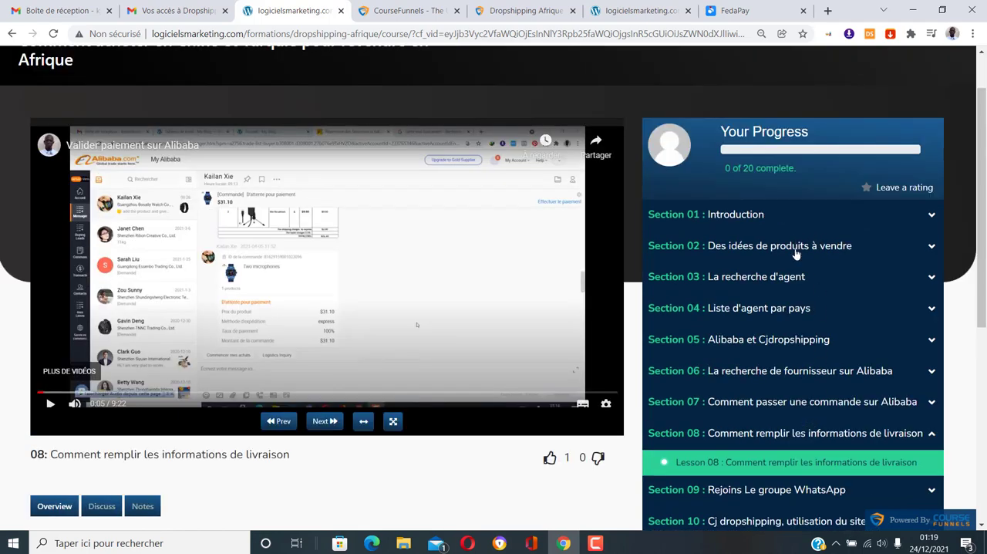
pyautogui.scroll(-3, 800, 349)
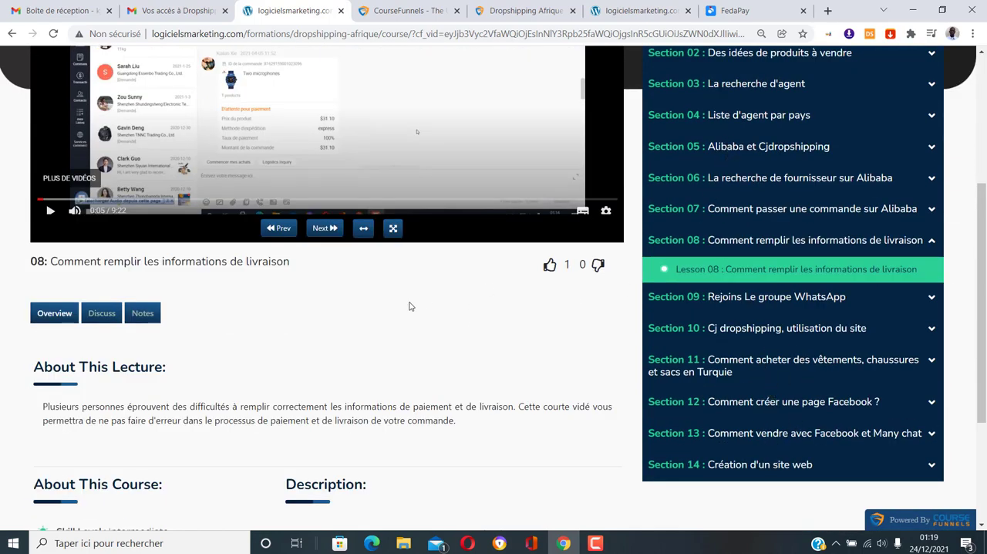
# Examine the About This Lecture, About This Course and Description blocks beneath the Lesson 08 video
pyautogui.scroll(-1, 388, 317)
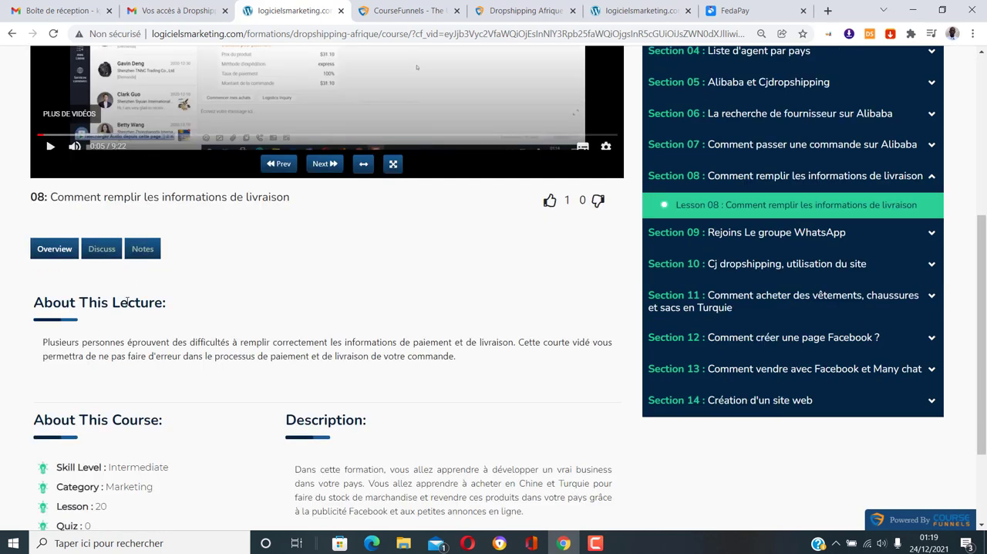
pyautogui.scroll(-2, 108, 334)
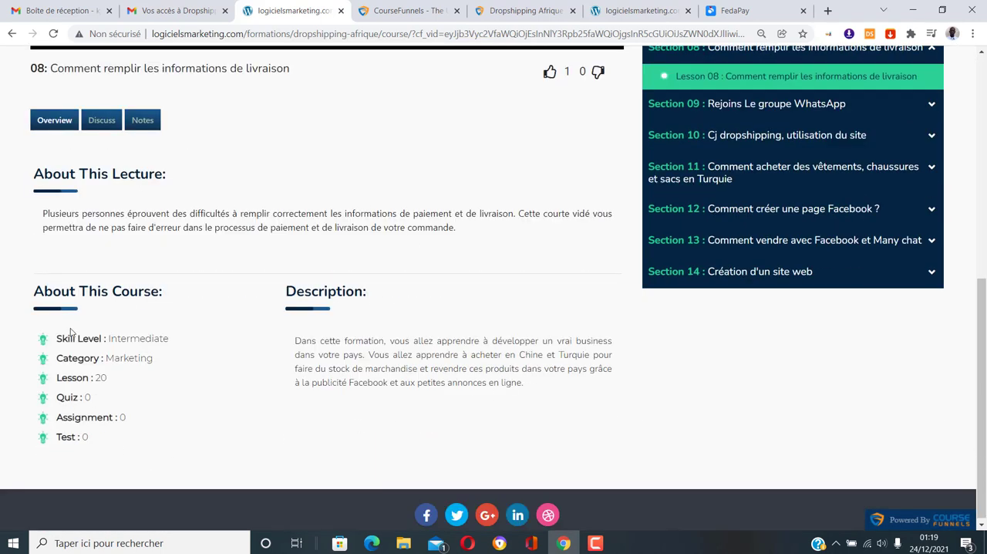
pyautogui.scroll(1, 133, 430)
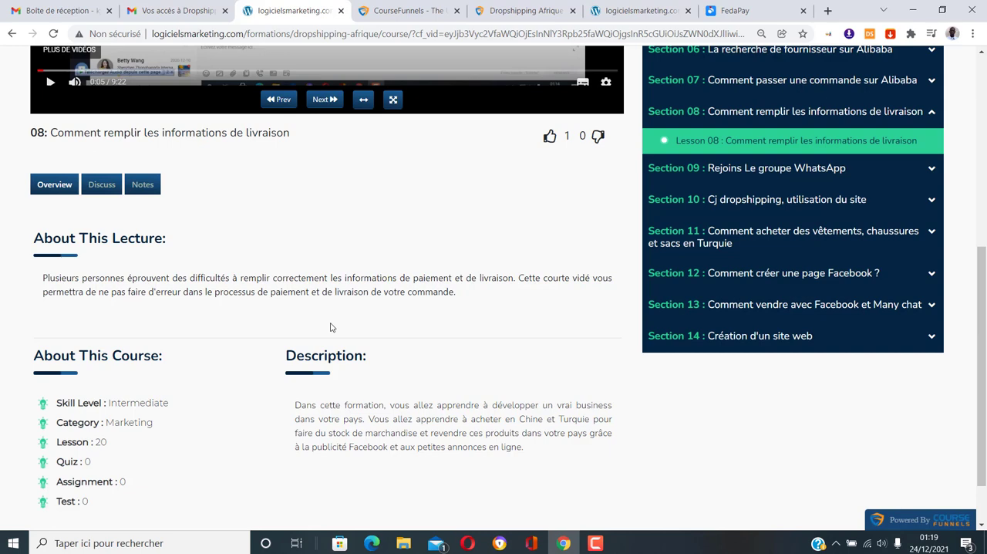
pyautogui.scroll(-1, 344, 316)
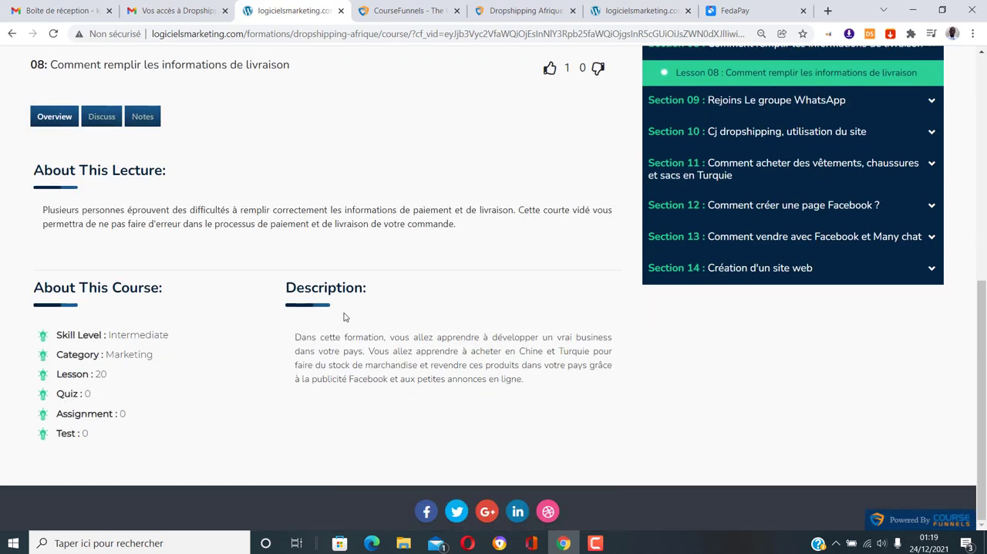
pyautogui.scroll(3, 339, 349)
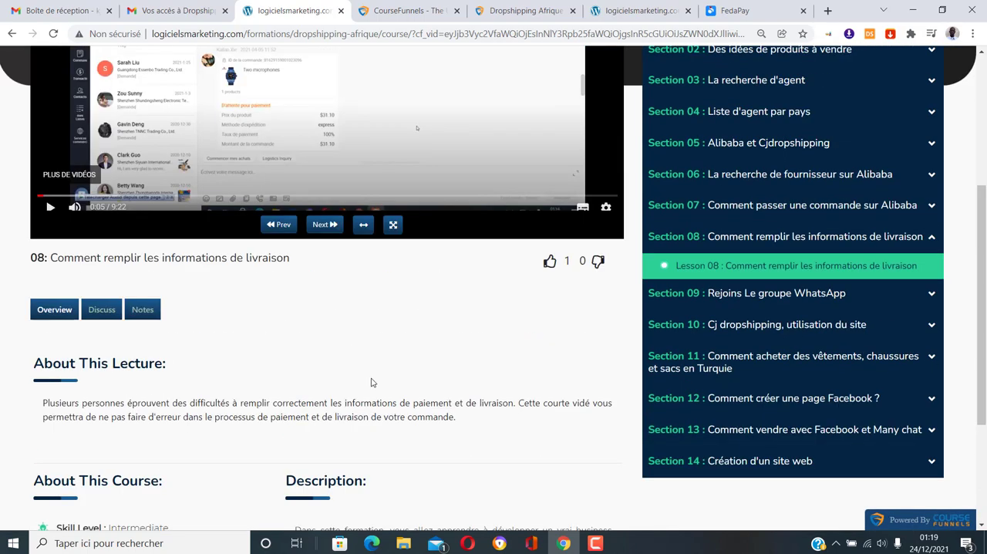
pyautogui.scroll(2, 425, 352)
pyautogui.scroll(2, 453, 407)
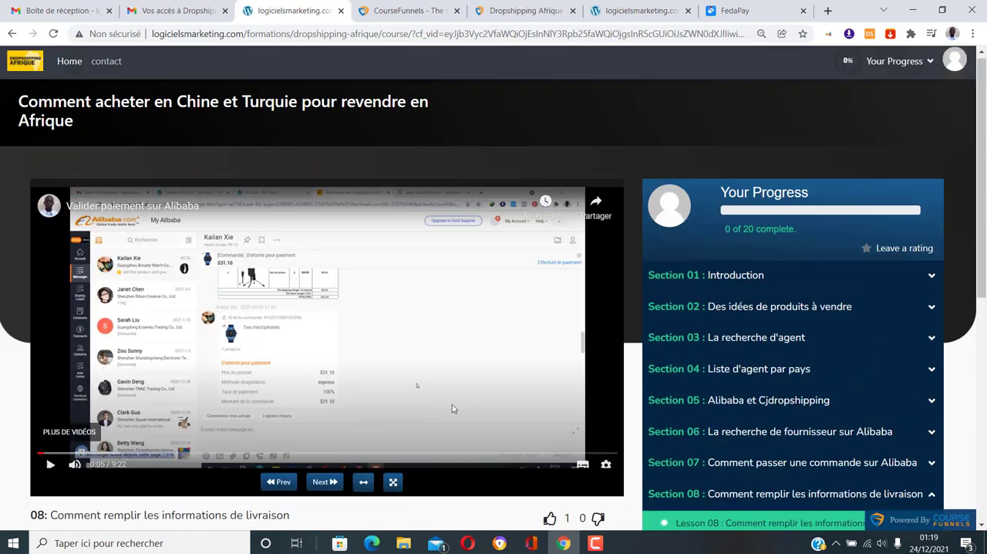
pyautogui.scroll(-4, 347, 285)
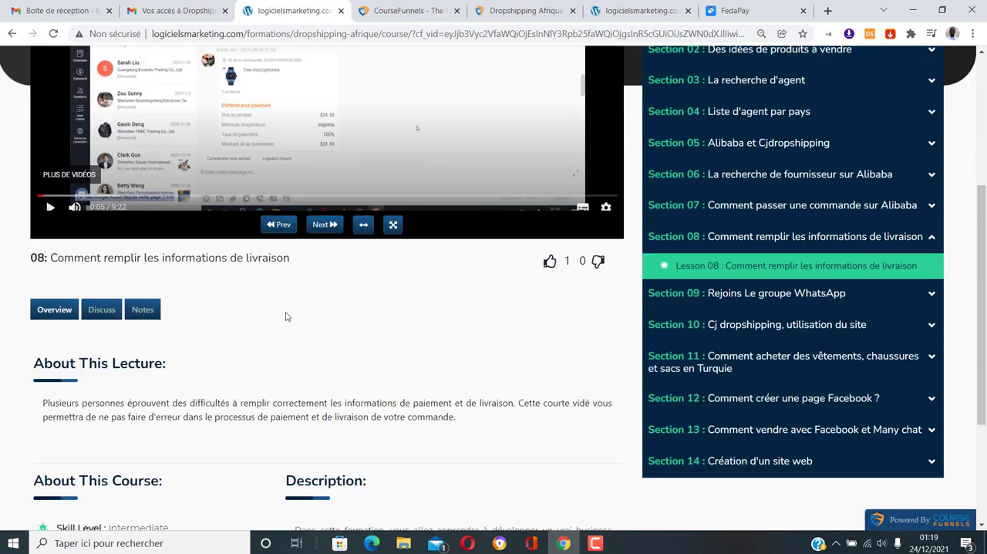
pyautogui.scroll(-3, 286, 317)
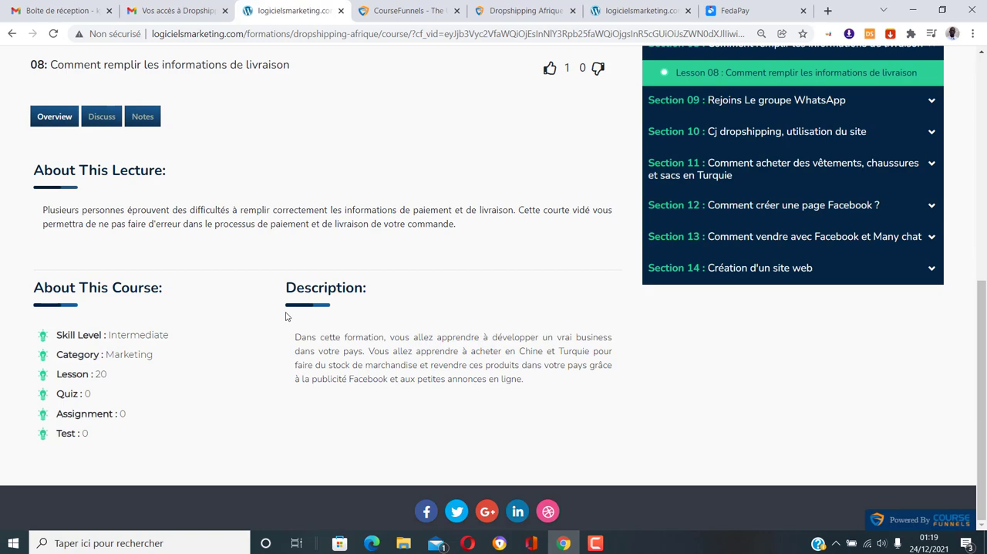
pyautogui.scroll(3, 286, 316)
pyautogui.scroll(4, 388, 357)
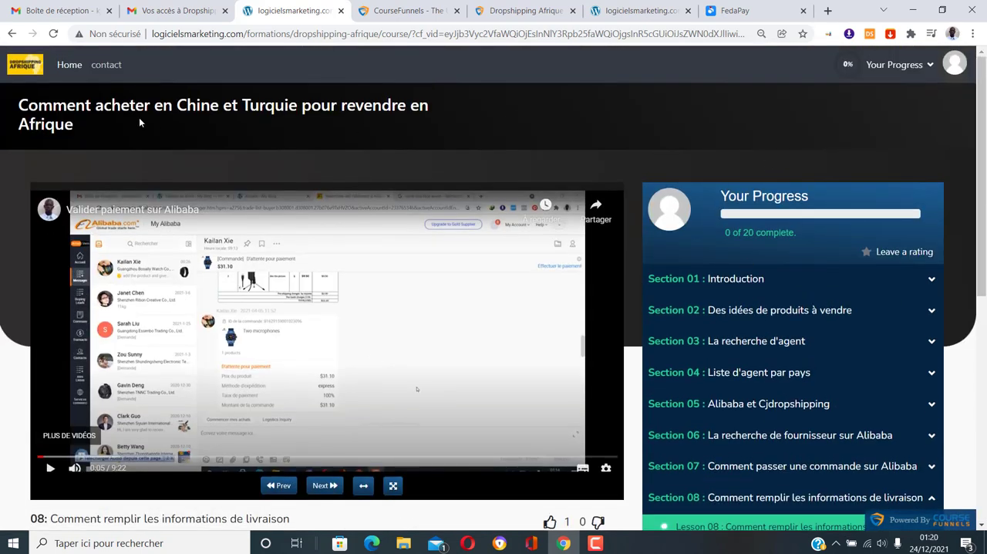
# Return to the Formations membership page via the course's Home link, look it over, and switch to the CourseFunnels sales page
pyautogui.click(70, 68)
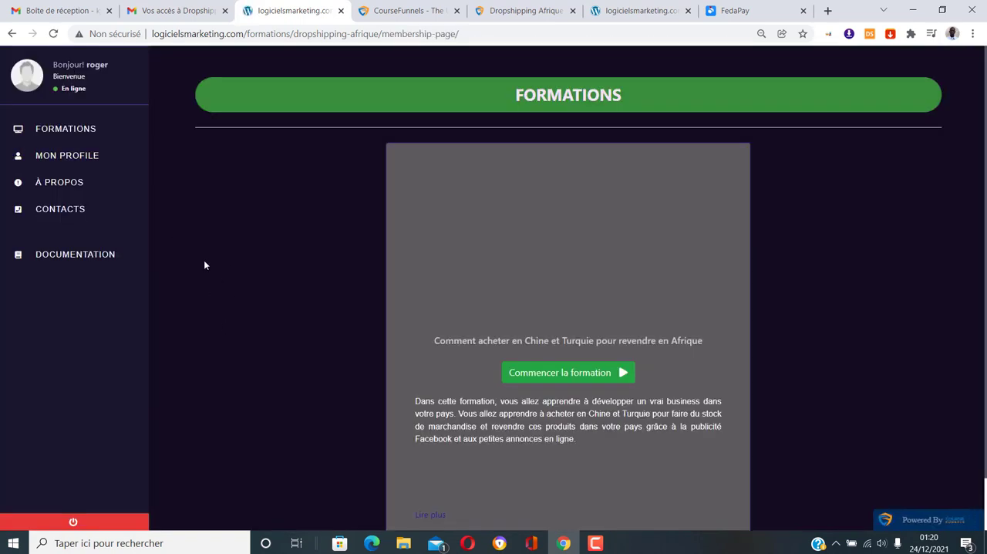
pyautogui.scroll(-1, 204, 265)
pyautogui.scroll(1, 205, 265)
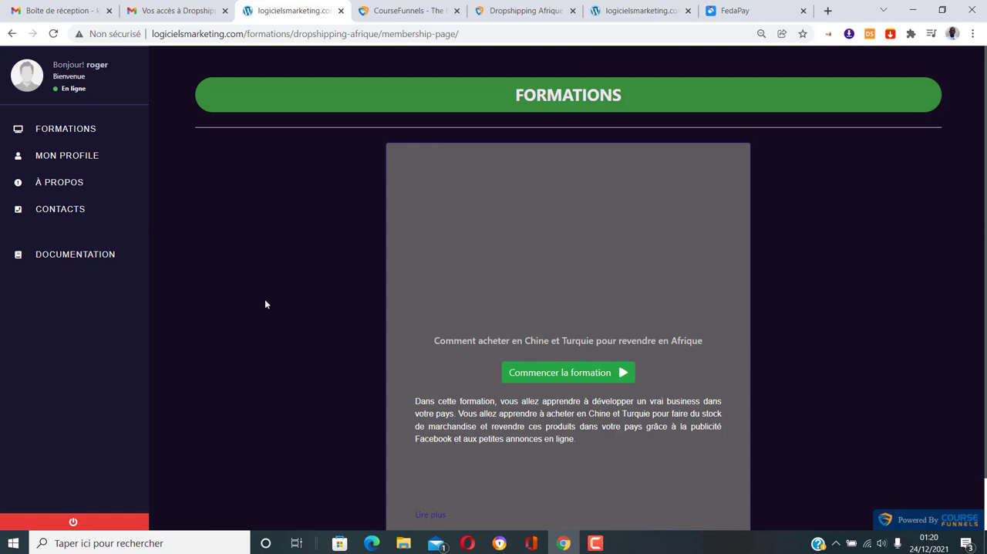
pyautogui.click(402, 9)
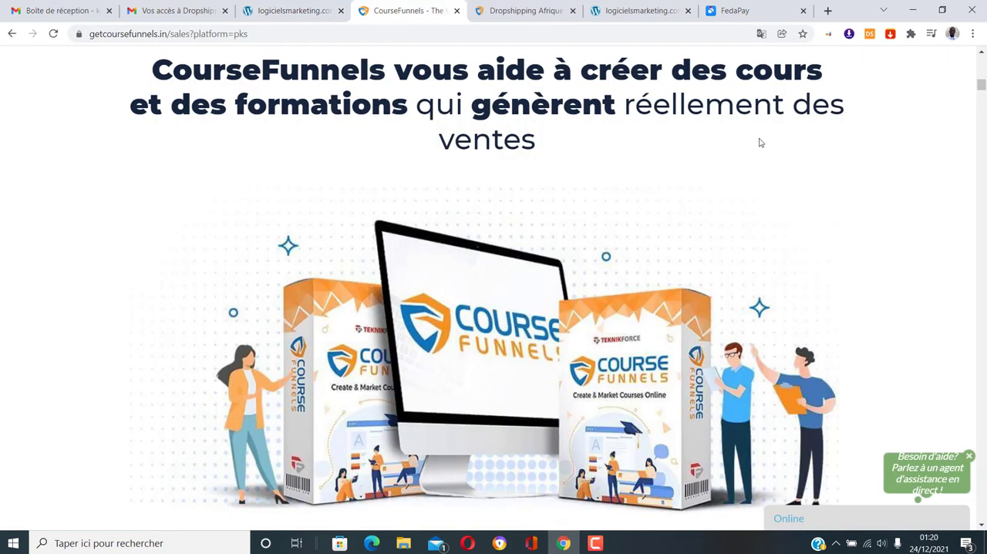